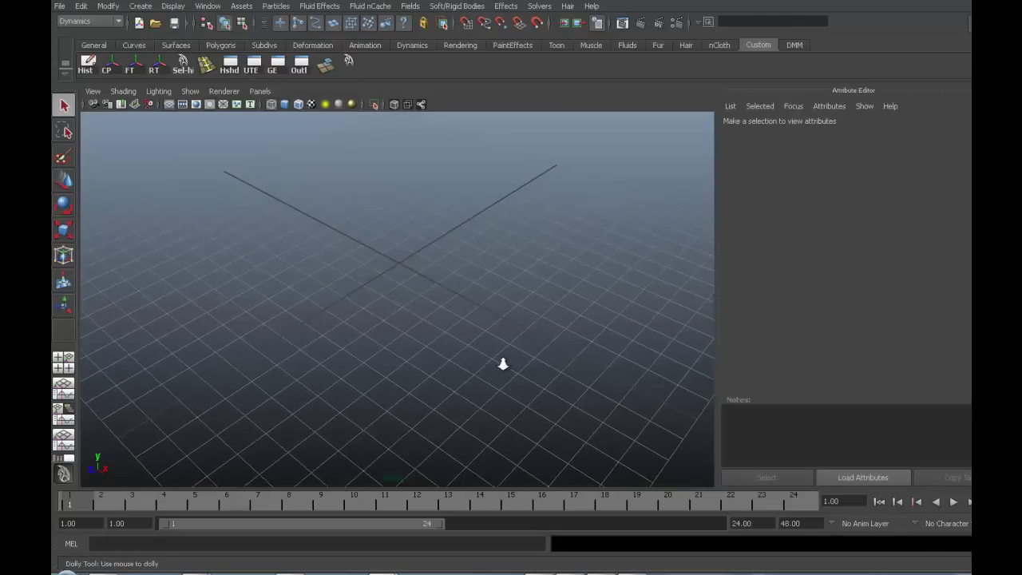
Orbit, pan and dolly the perspective camera to frame the grid from a symmetric angle.
mouse_move(502, 360)
alt+mouse_down()
mouse_move(452, 365)
mouse_move(483, 377)
mouse_move(467, 360)
mouse_move(471, 370)
alt+mouse_up()
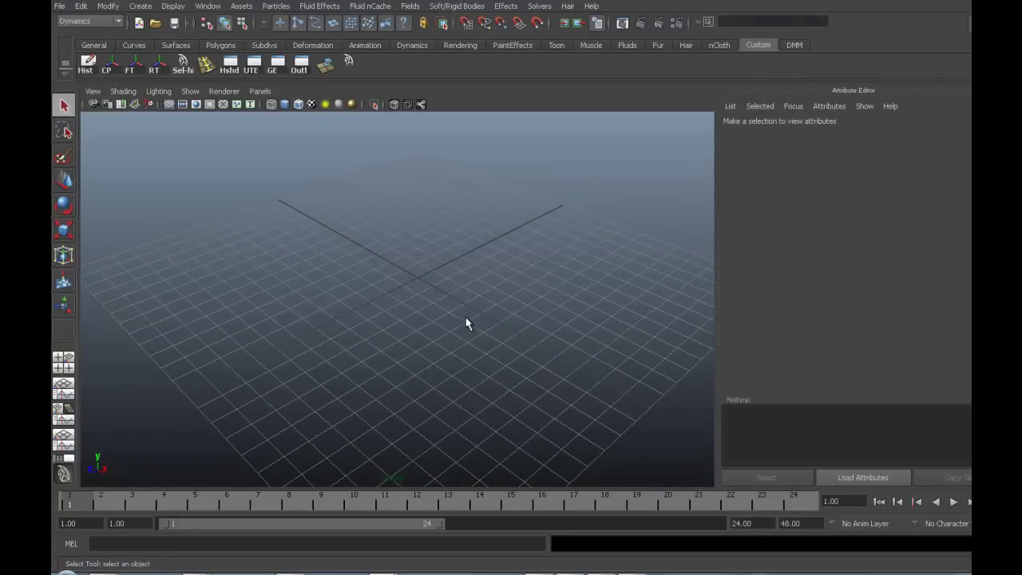
mouse_move(466, 320)
alt+mouse_down()
mouse_move(453, 303)
mouse_move(479, 328)
alt+mouse_up()
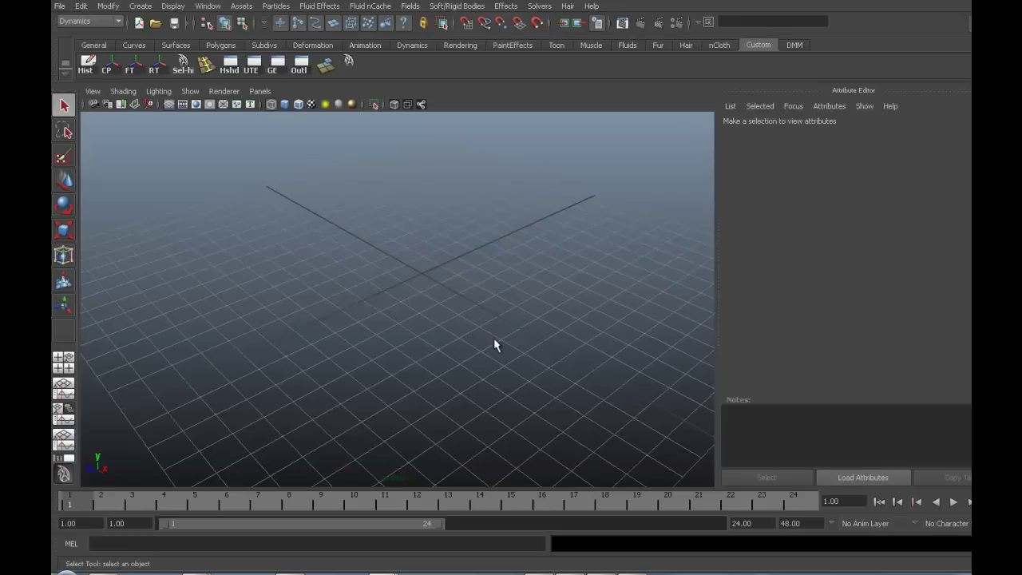
alt+drag(493, 337, 440, 342)
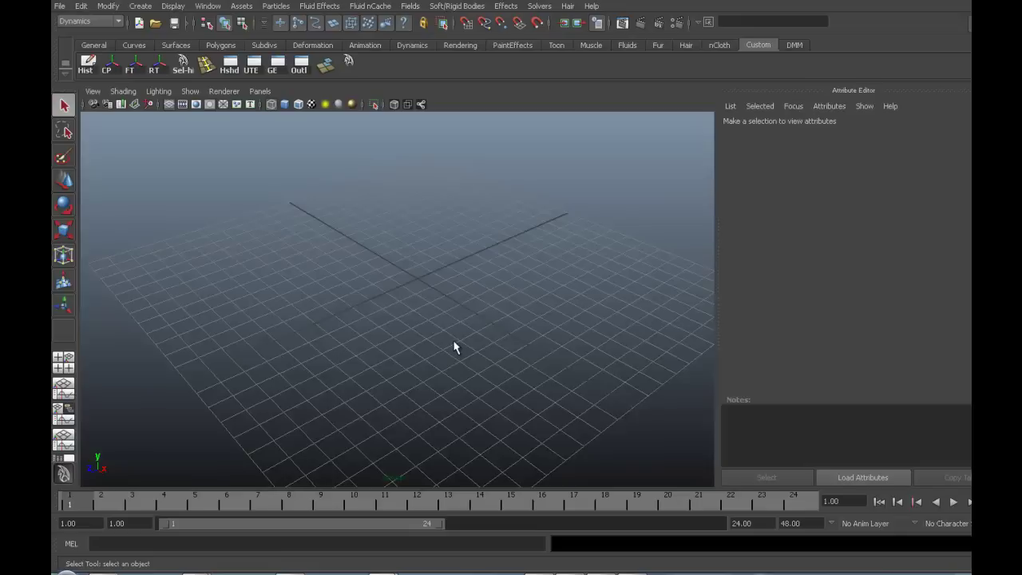
alt+right_drag(429, 297, 469, 337)
mouse_move(470, 337)
alt+mouse_down()
mouse_move(465, 327)
mouse_move(474, 328)
alt+mouse_up()
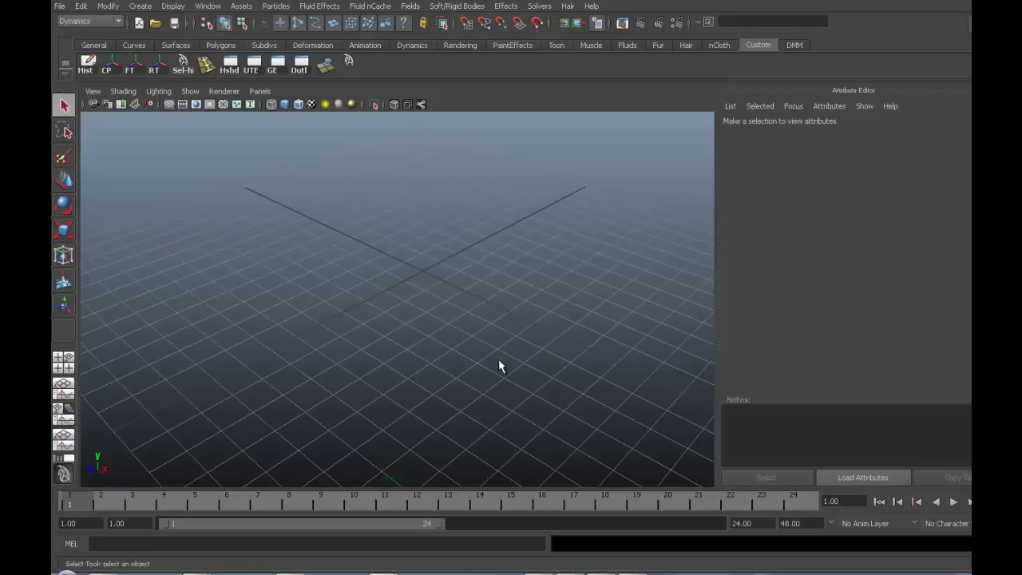
mouse_move(500, 362)
alt+middle_down()
mouse_move(463, 353)
mouse_move(484, 358)
mouse_move(472, 344)
alt+middle_up()
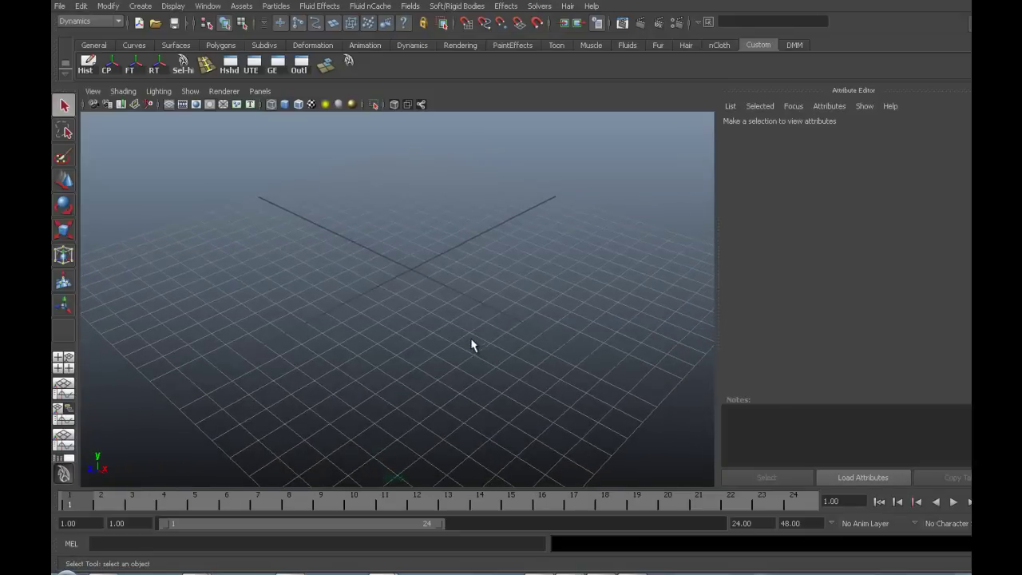
alt+drag(471, 344, 475, 345)
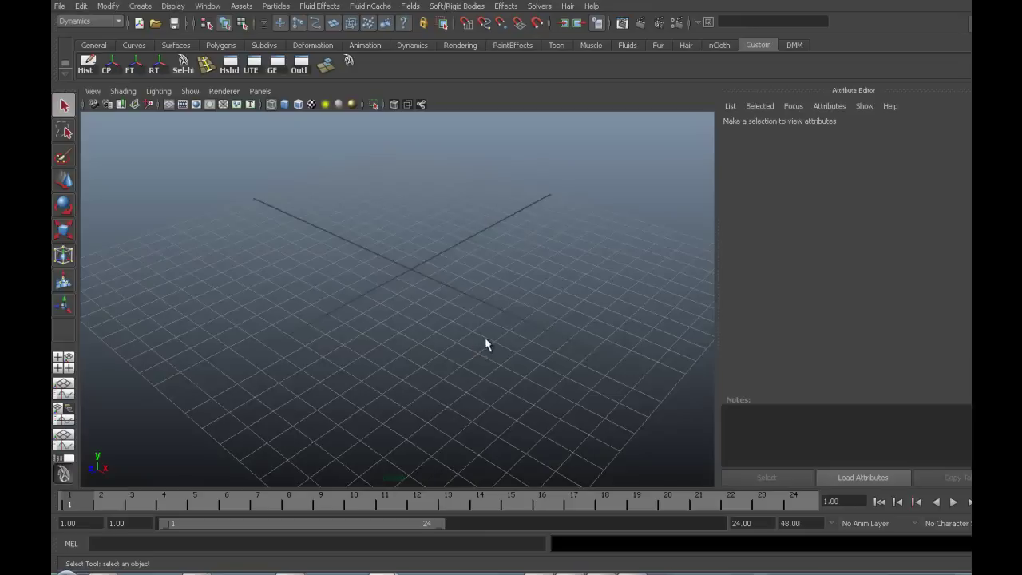
alt+drag(496, 340, 433, 321)
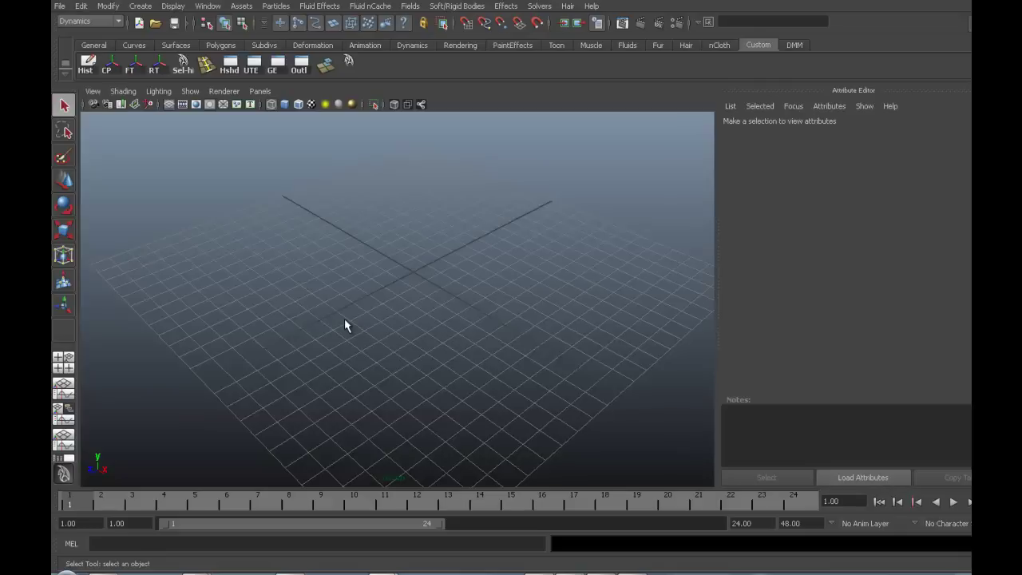
mouse_move(344, 324)
alt+mouse_down()
mouse_move(392, 303)
mouse_move(497, 338)
mouse_move(427, 332)
alt+mouse_up()
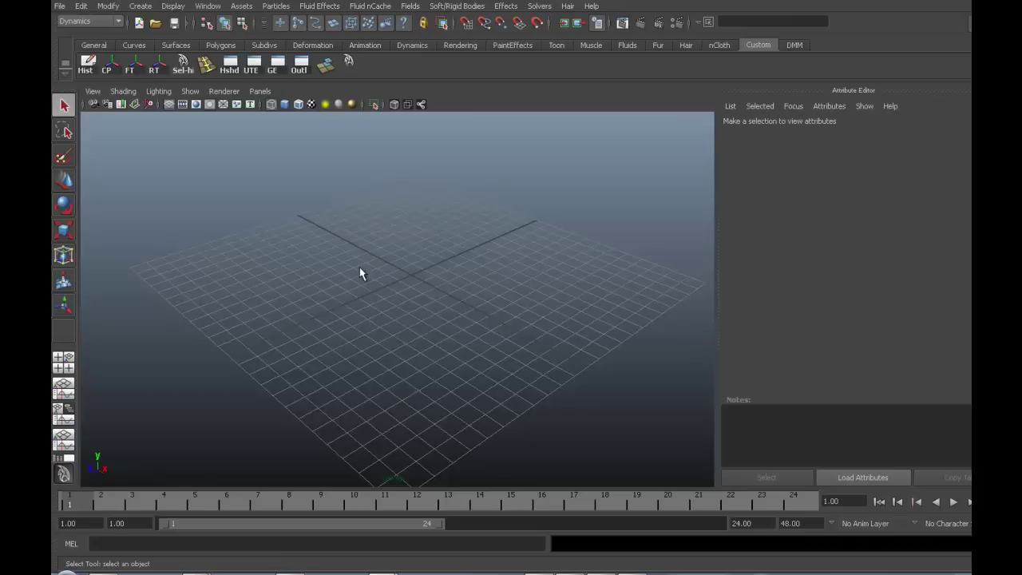
mouse_move(359, 272)
alt+right_down()
mouse_move(393, 310)
mouse_move(442, 338)
mouse_move(411, 346)
mouse_move(419, 340)
alt+right_up()
mouse_move(420, 339)
alt+mouse_down()
mouse_move(404, 336)
mouse_move(421, 331)
alt+mouse_up()
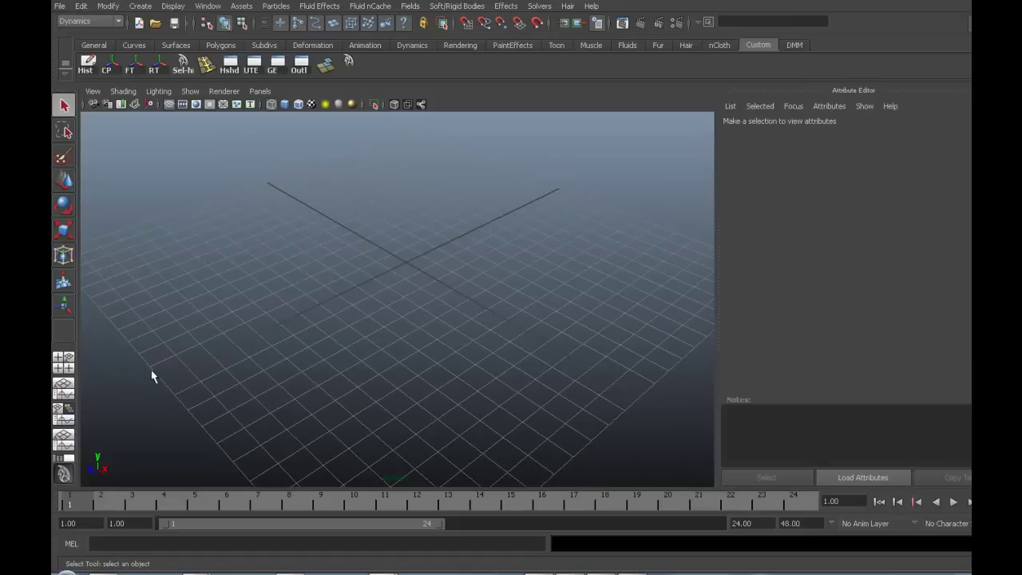
Switch to the Four View layout, toggling the perspective pane maximized and back with Space.
right_click(64, 369)
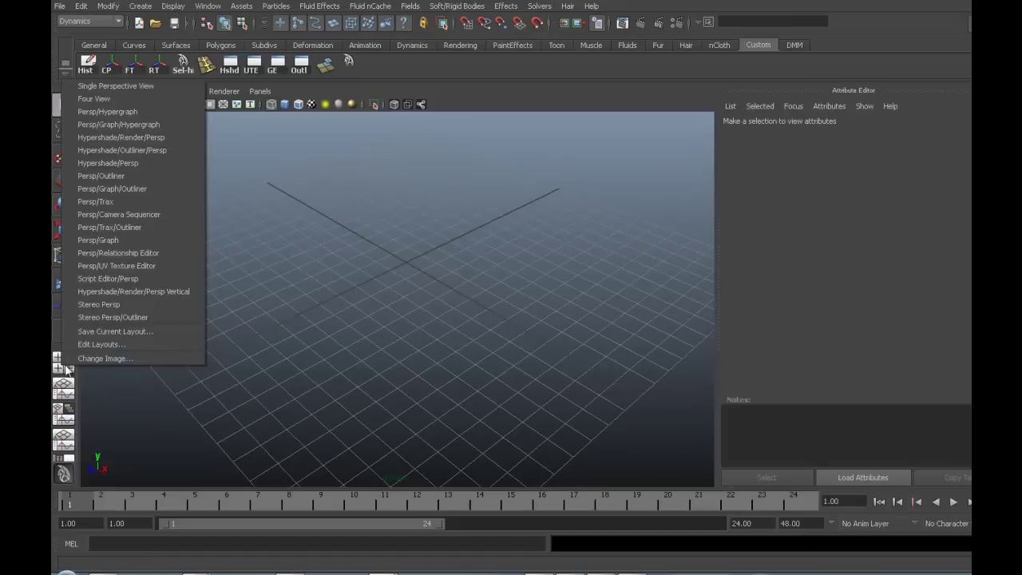
click(109, 98)
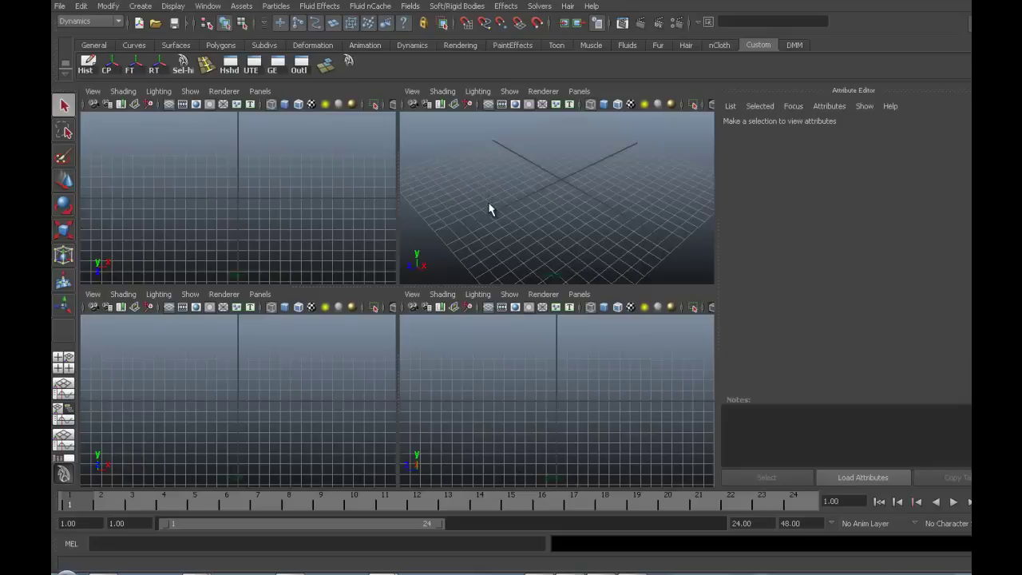
key(space)
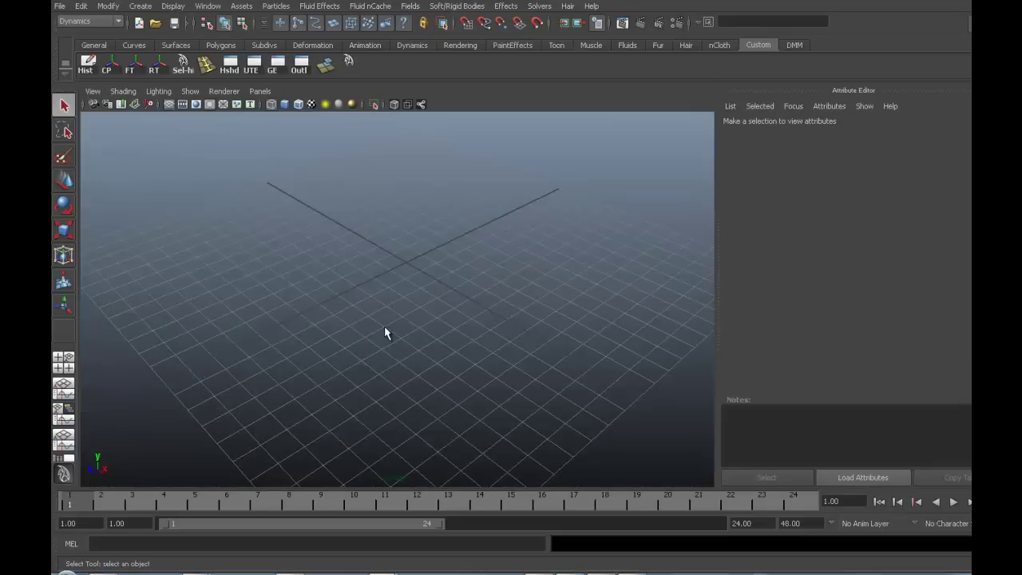
key(space)
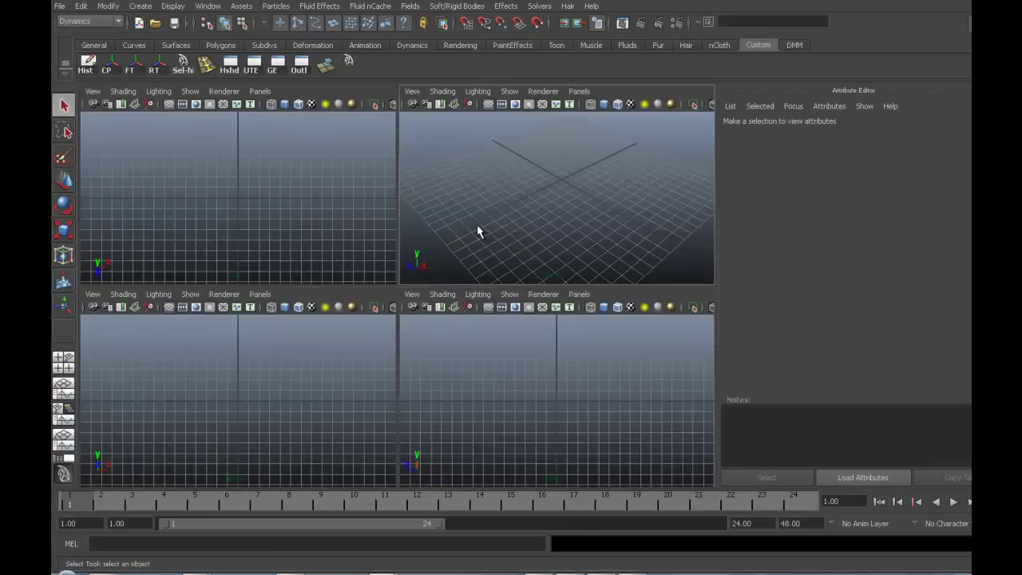
key(space)
key(space)
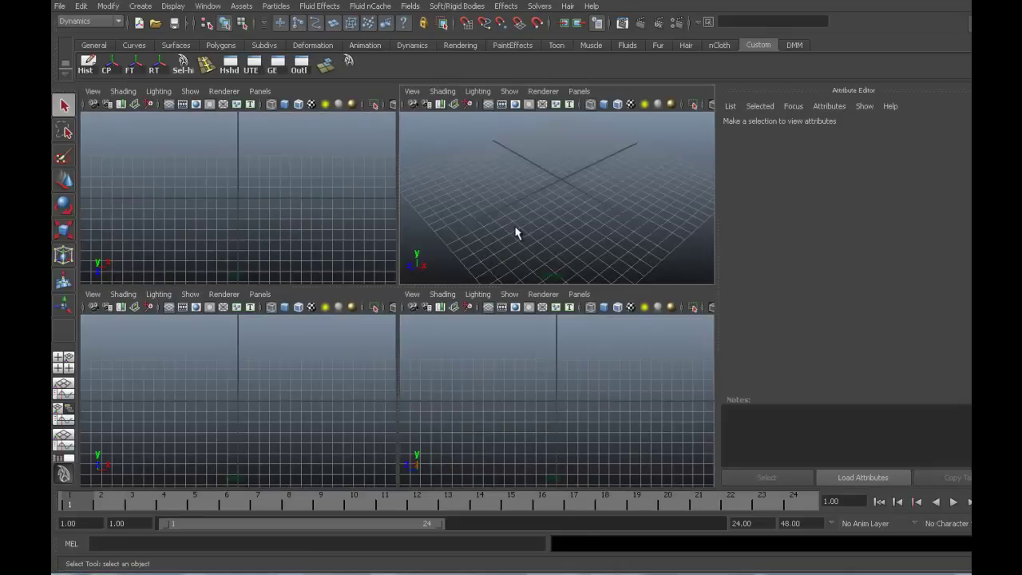
key(space)
key(space)
key(space)
key(space)
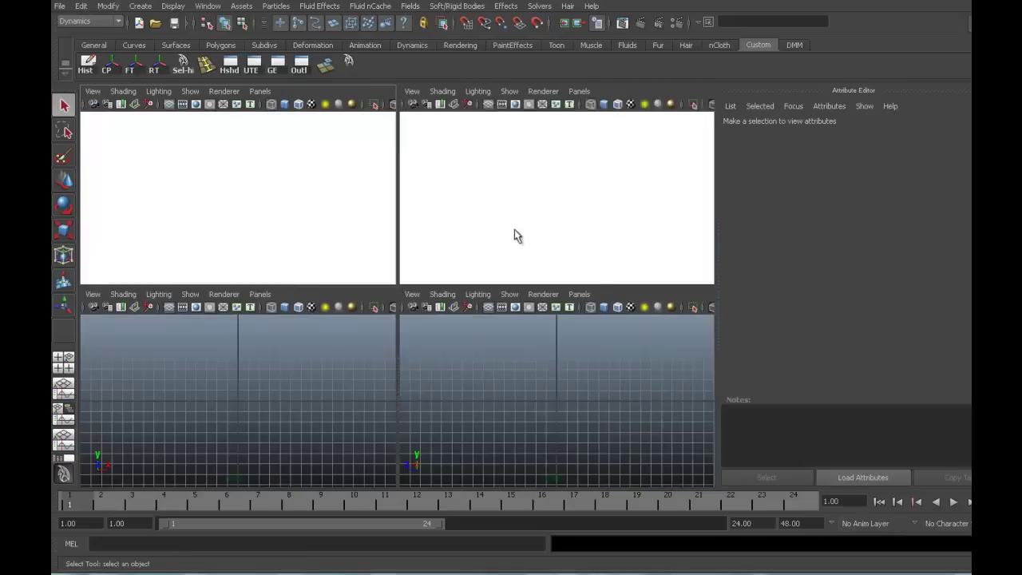
key(space)
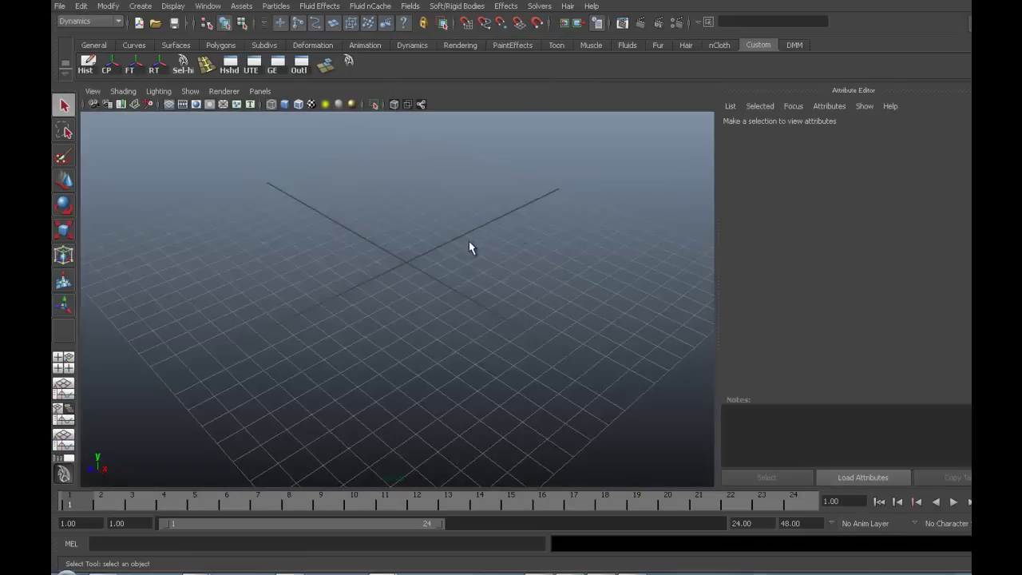
key(space)
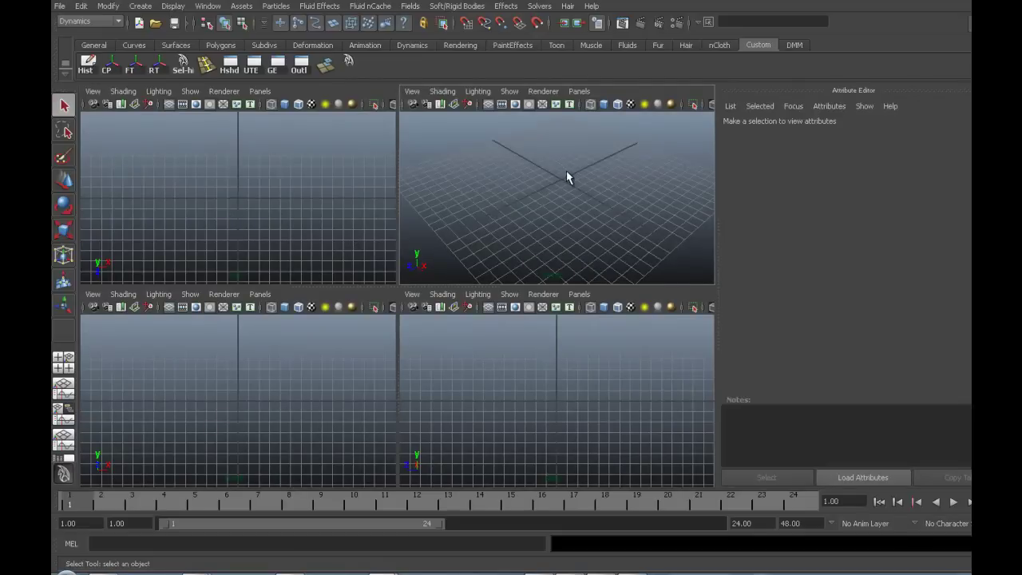
alt+drag(566, 170, 578, 174)
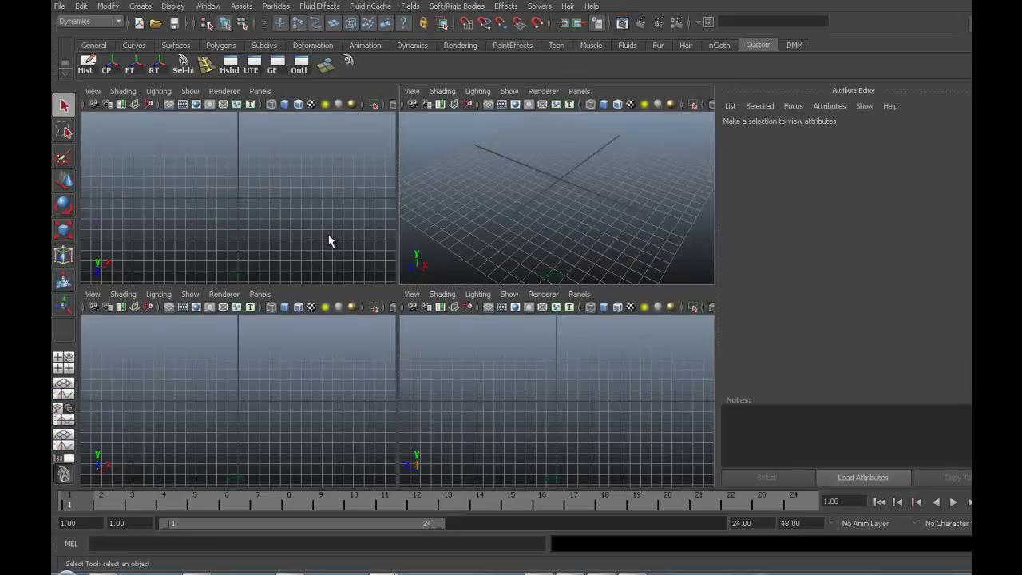
mouse_move(543, 209)
alt+mouse_down()
mouse_move(545, 189)
mouse_move(572, 196)
mouse_move(556, 206)
alt+mouse_up()
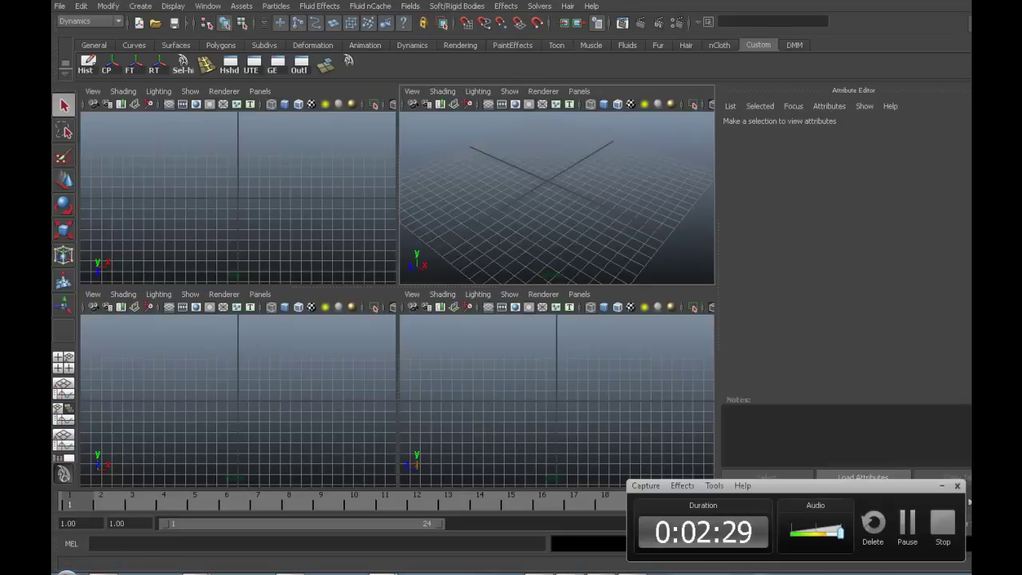
Switch to Chrome and open The Blueprints Database grid of Cars, Ships and Trains categories.
click(240, 572)
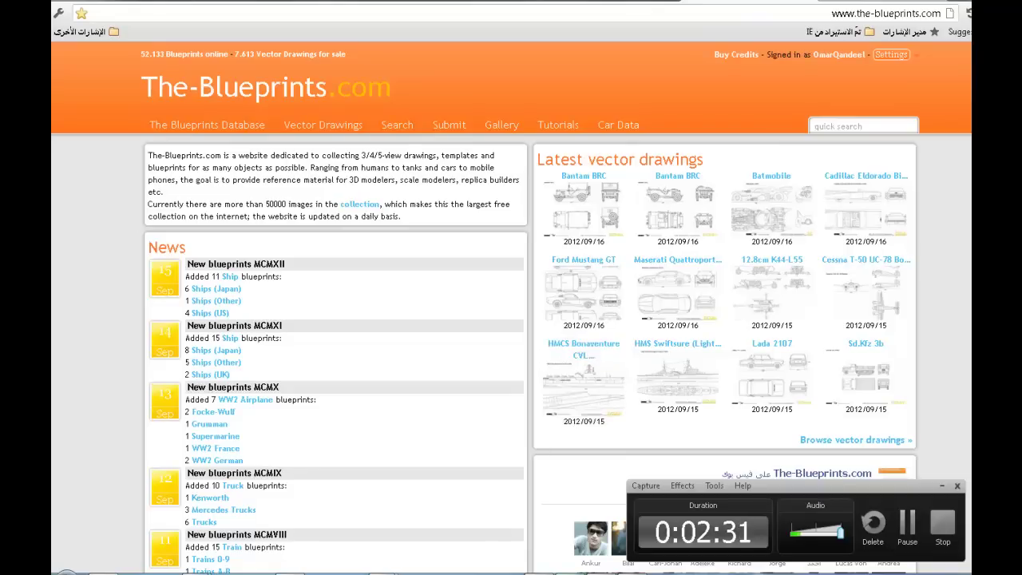
click(942, 485)
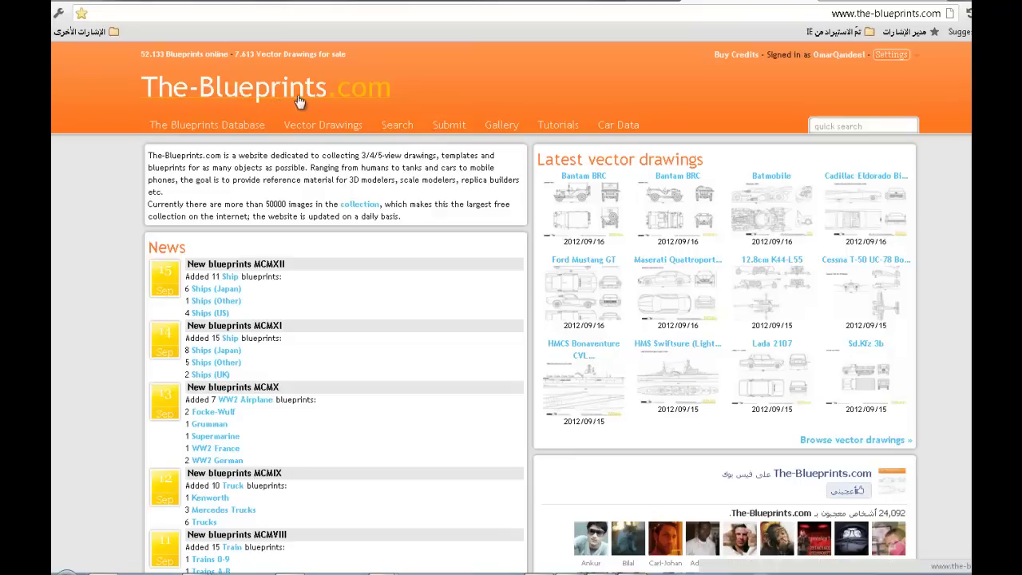
click(184, 129)
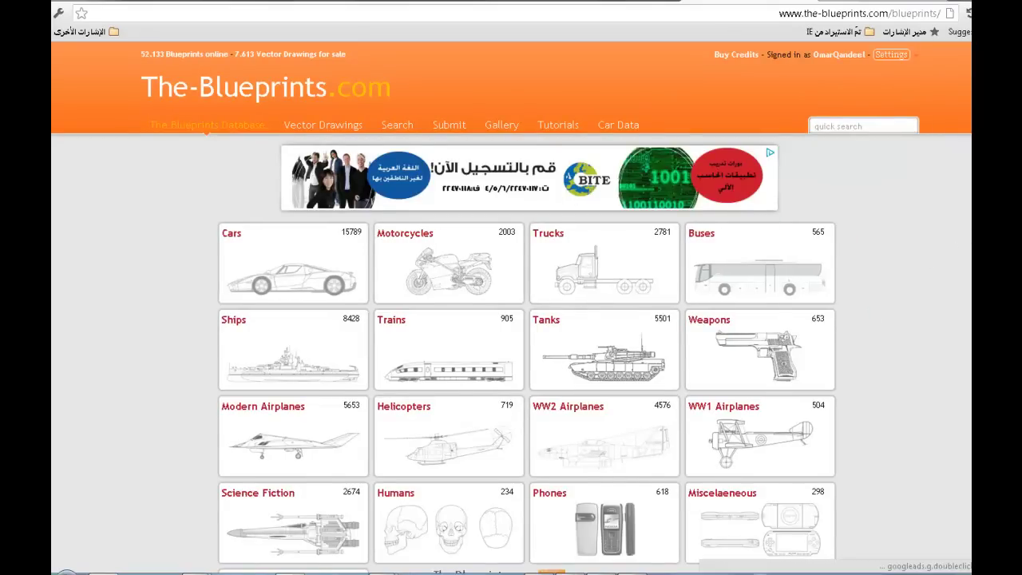
scroll(891, 311, down, 1)
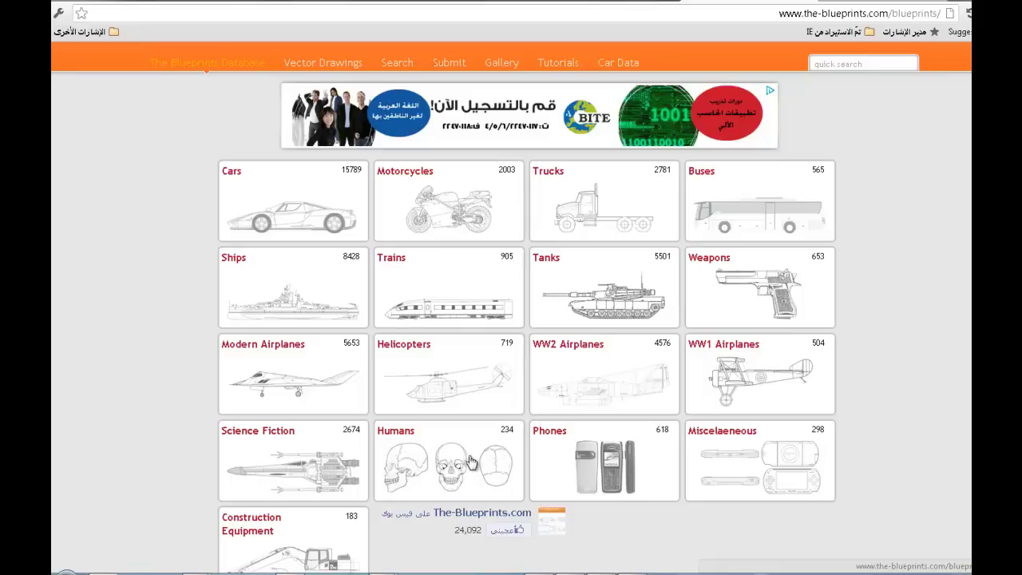
scroll(510, 319, down, 2)
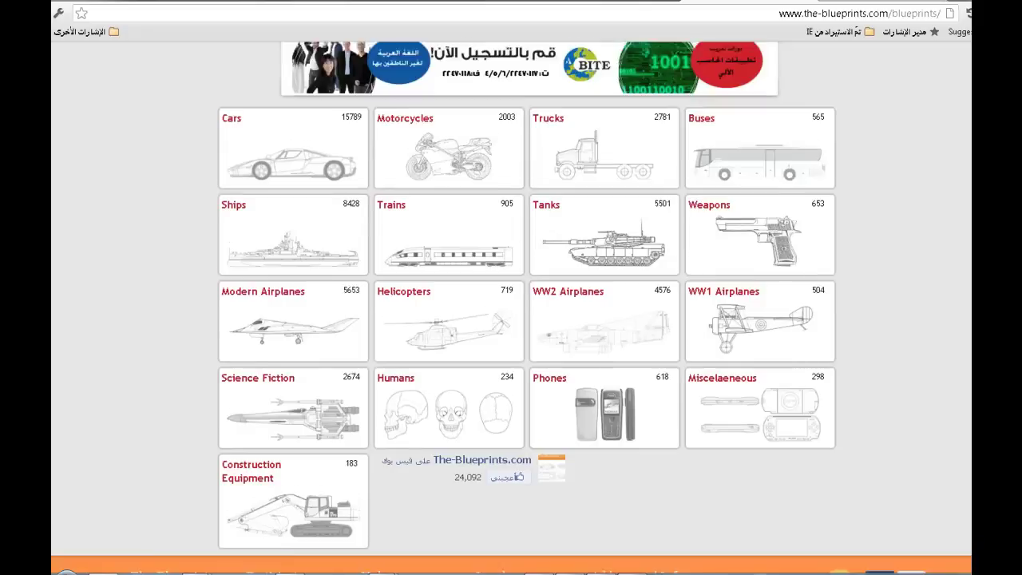
scroll(511, 319, up, 2)
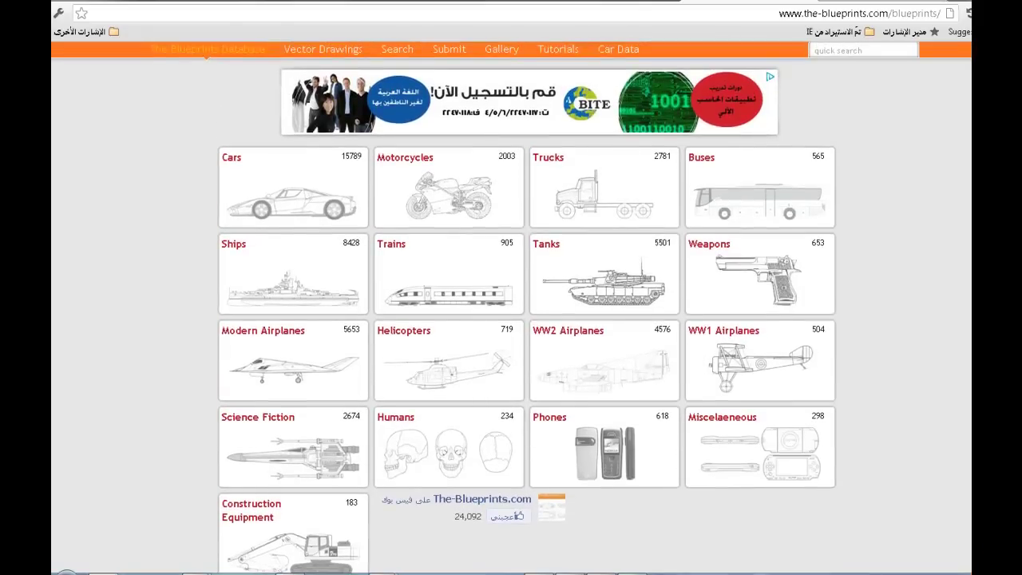
Open the BRM cars category and scroll through its list of 35 blueprints.
click(262, 192)
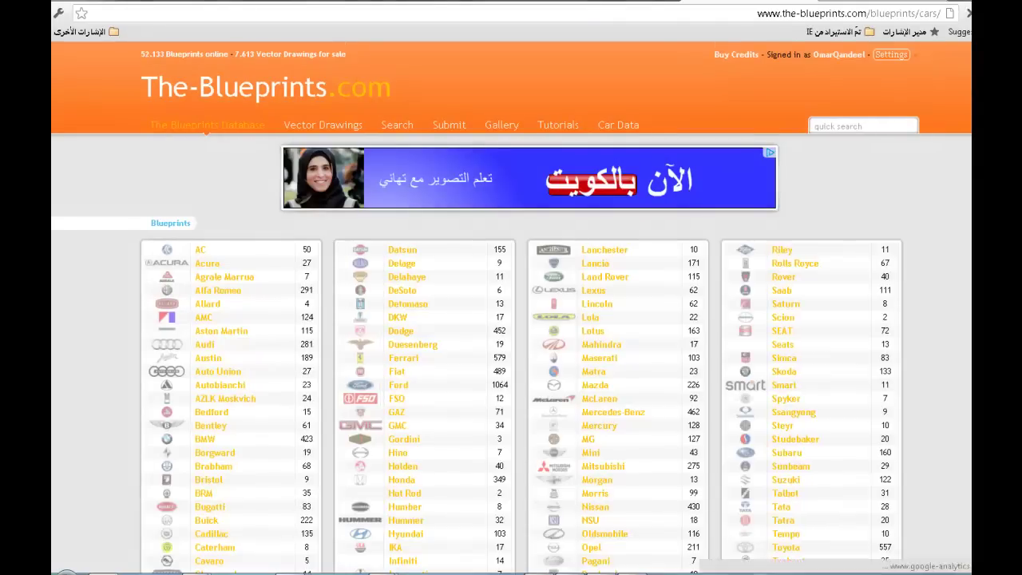
scroll(900, 296, down, 2)
scroll(511, 319, down, 1)
scroll(511, 319, down, 2)
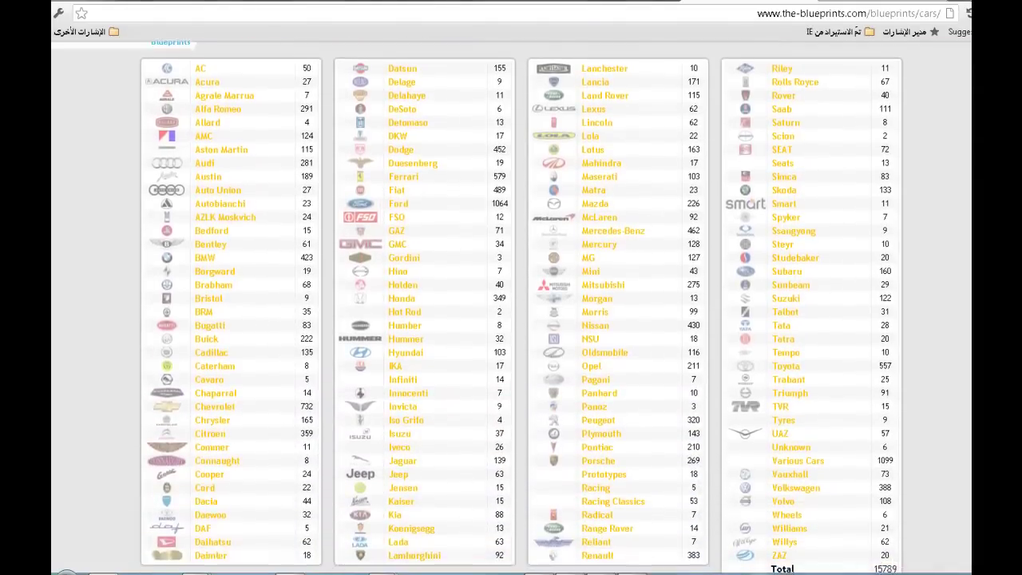
scroll(511, 319, down, 1)
scroll(511, 319, down, 1)
scroll(511, 319, down, 1)
scroll(511, 319, down, 1)
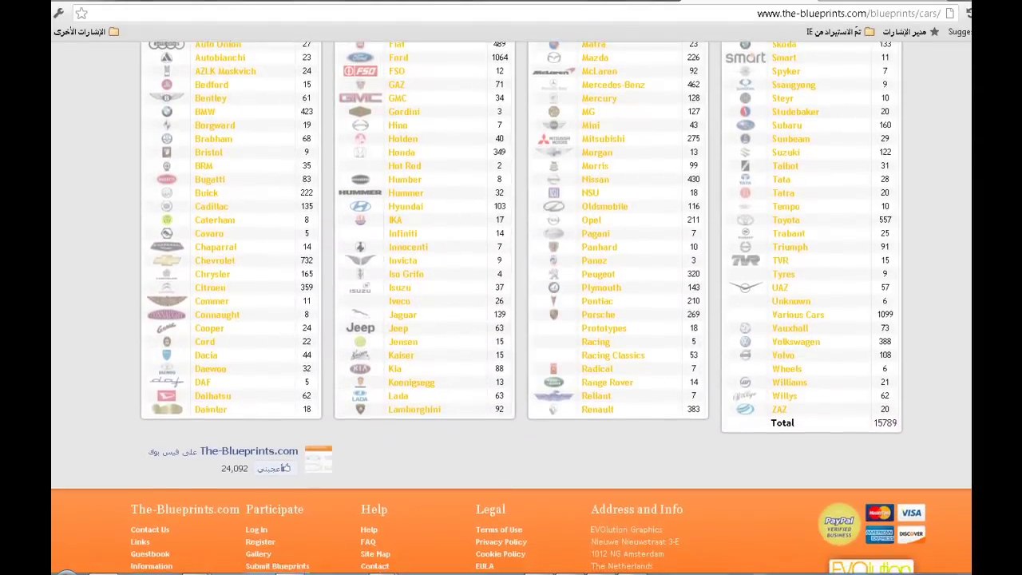
scroll(511, 319, up, 1)
scroll(511, 319, up, 1)
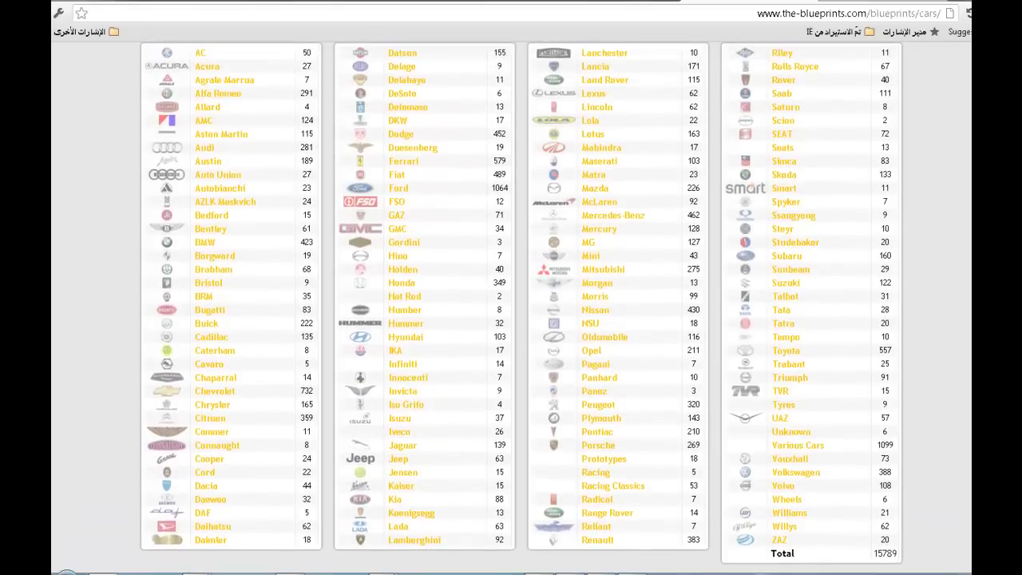
scroll(511, 320, up, 1)
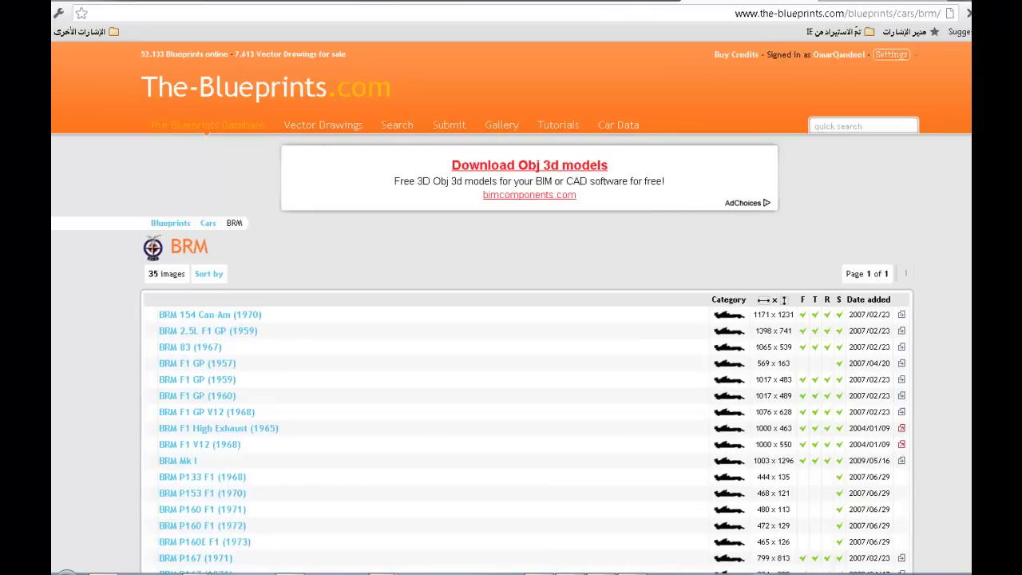
scroll(511, 319, down, 3)
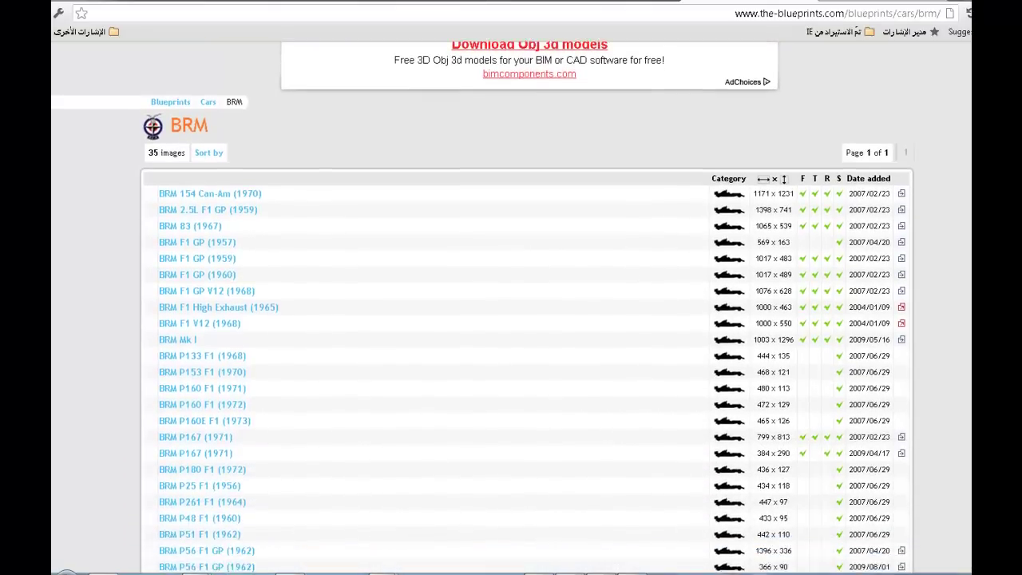
scroll(347, 167, up, 2)
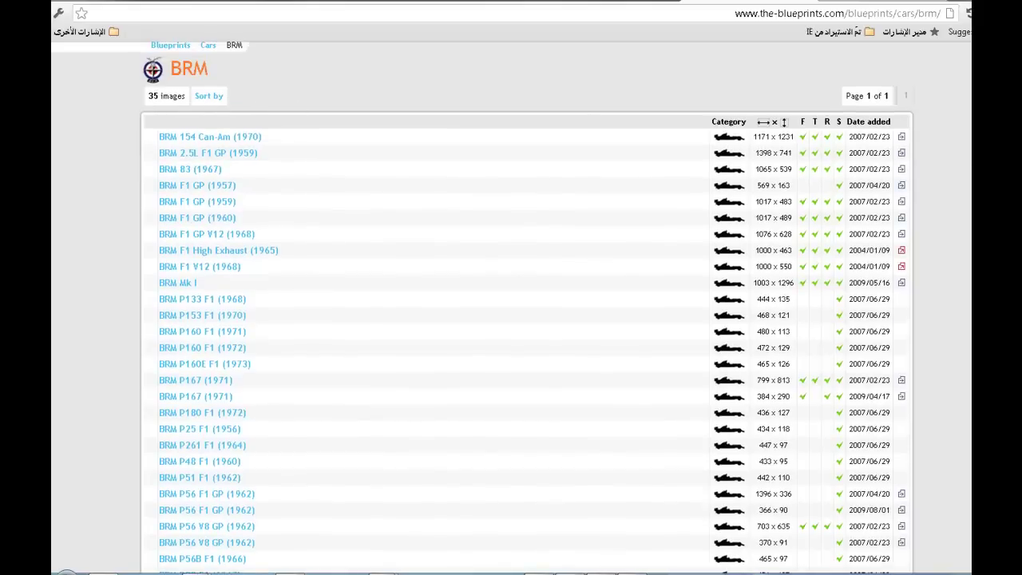
scroll(511, 319, down, 1)
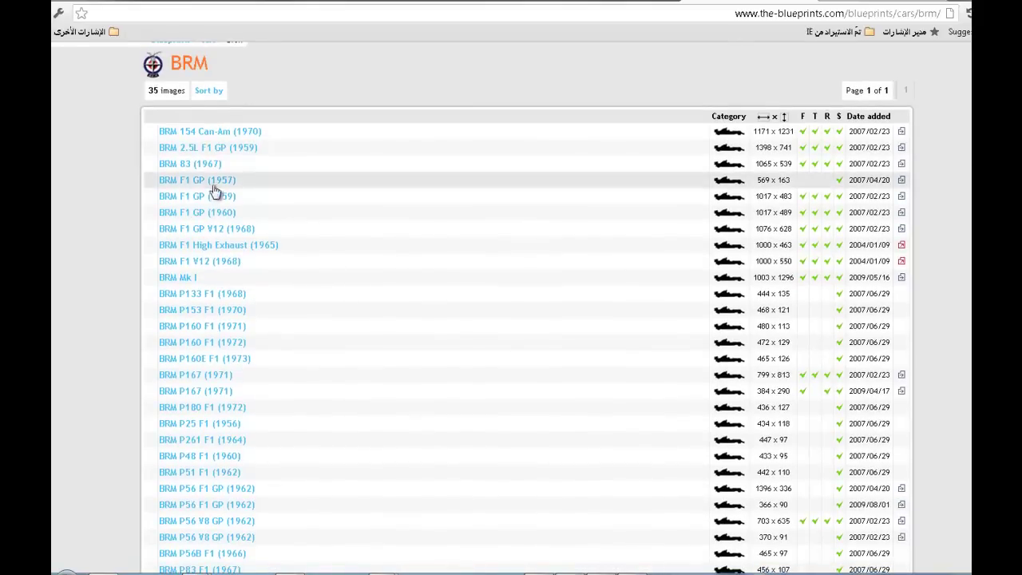
scroll(201, 388, down, 5)
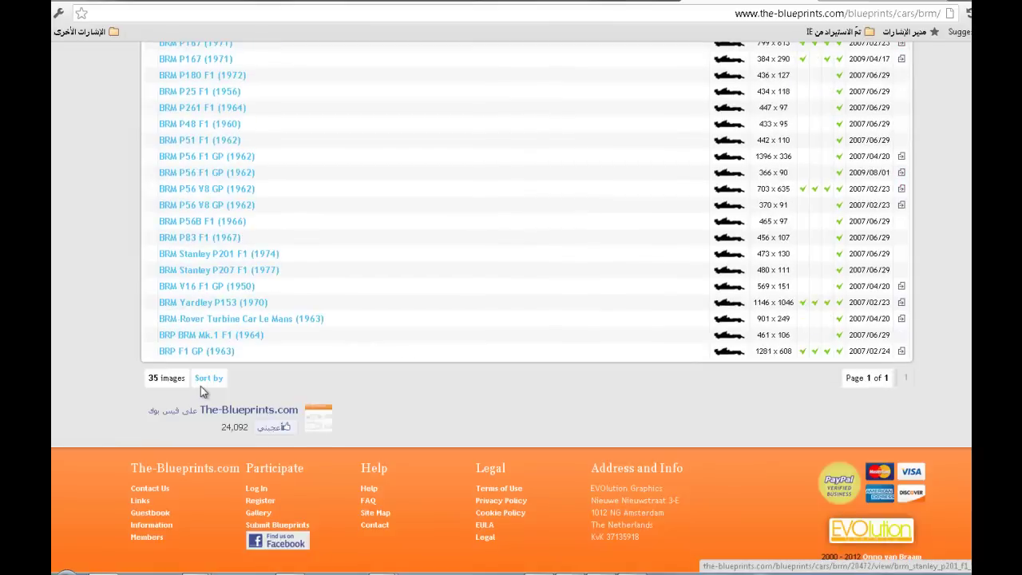
scroll(204, 389, up, 2)
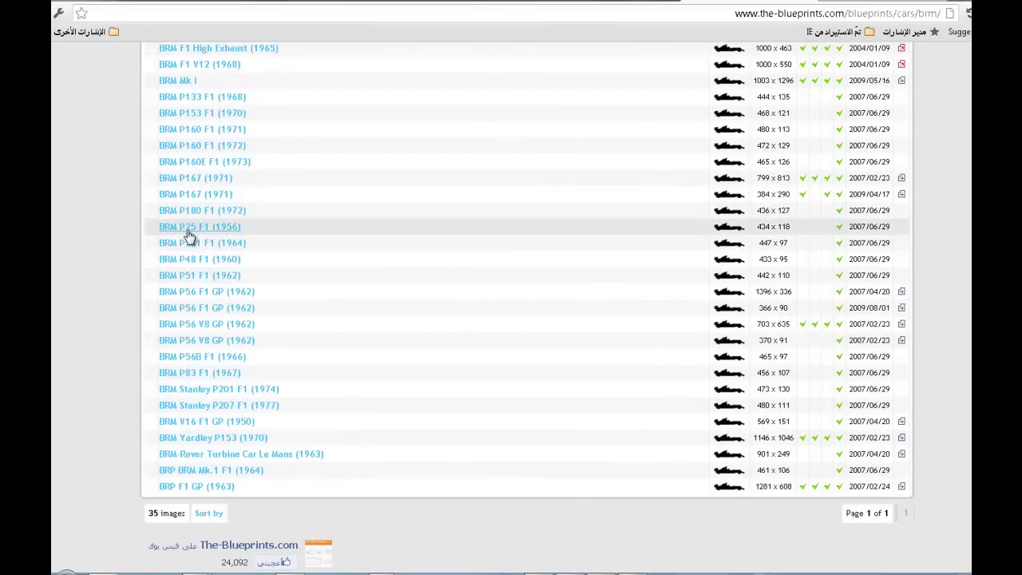
scroll(188, 235, up, 4)
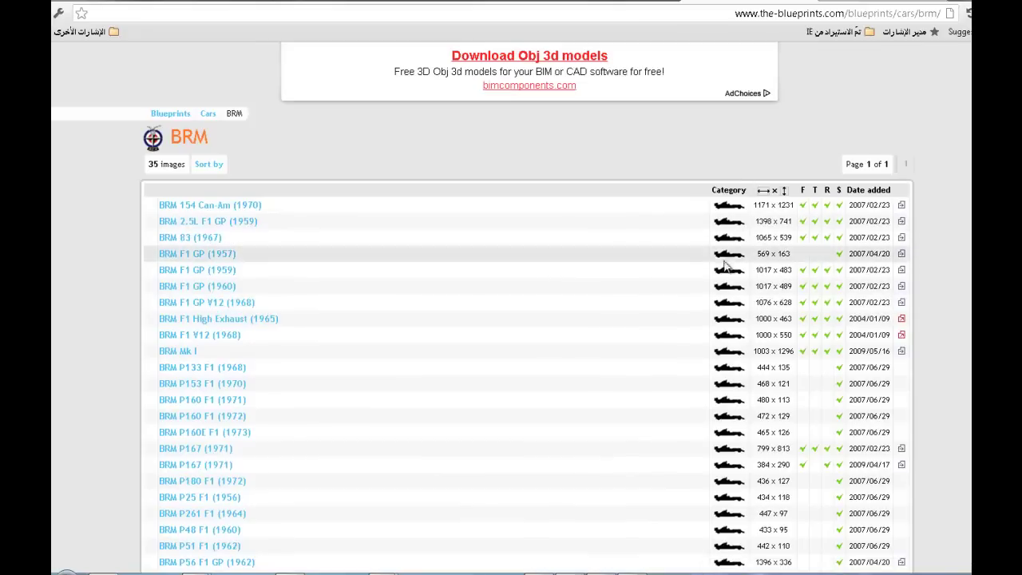
scroll(725, 275, down, 2)
scroll(726, 168, up, 1)
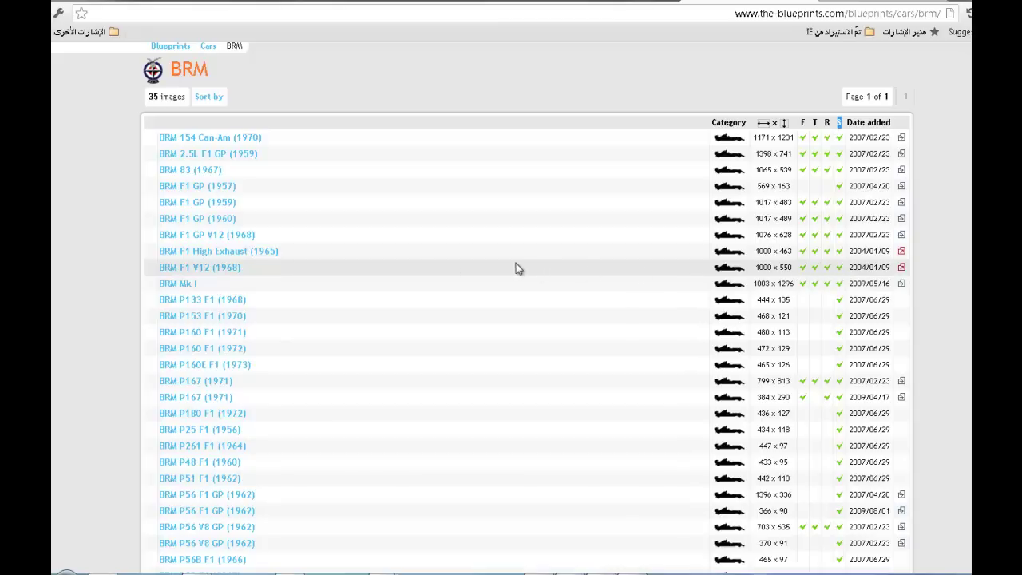
Open the BRM F1 V12 (1968) blueprint page and scroll through its details.
click(175, 271)
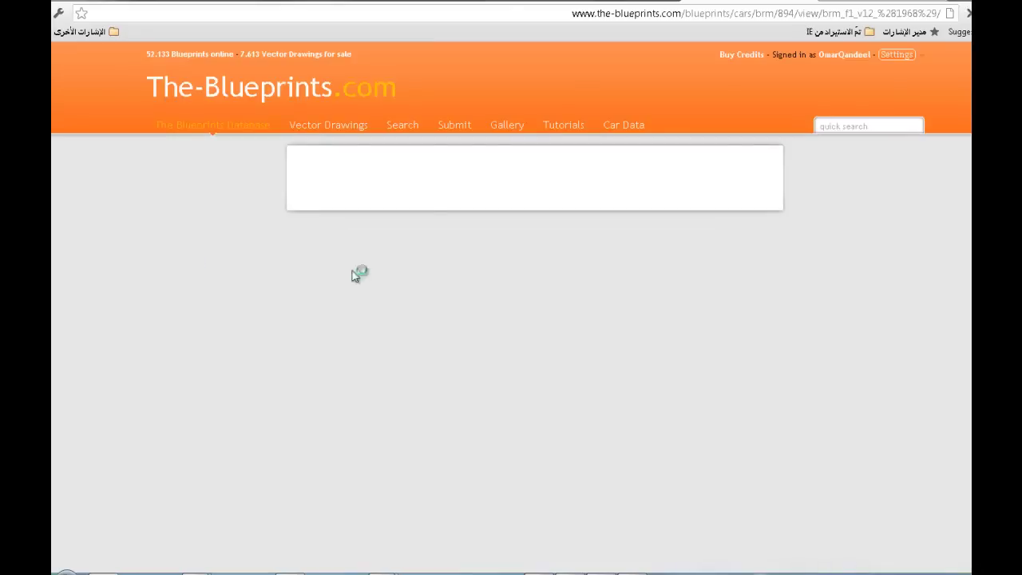
scroll(533, 292, down, 1)
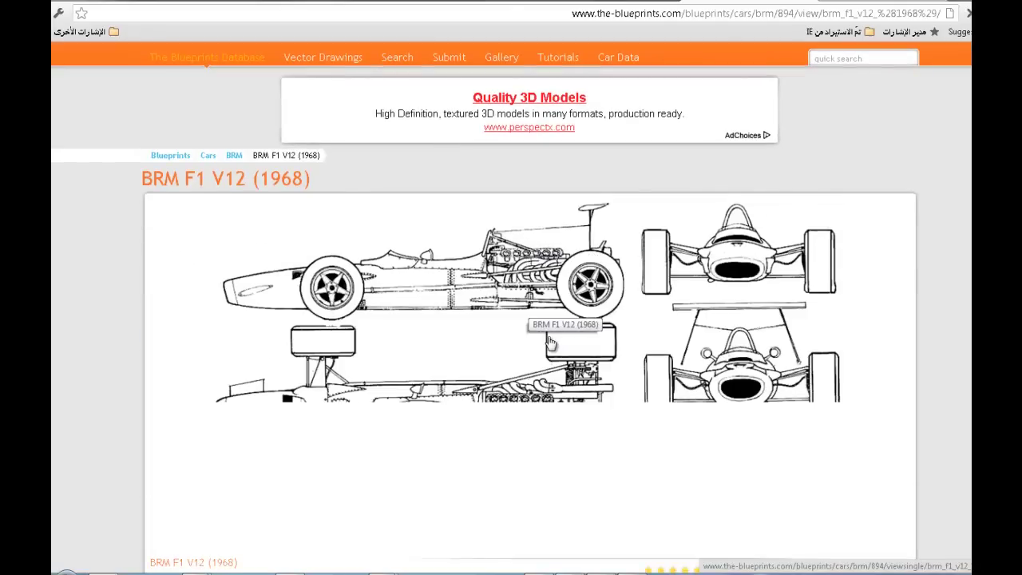
scroll(551, 339, down, 1)
scroll(551, 339, down, 1)
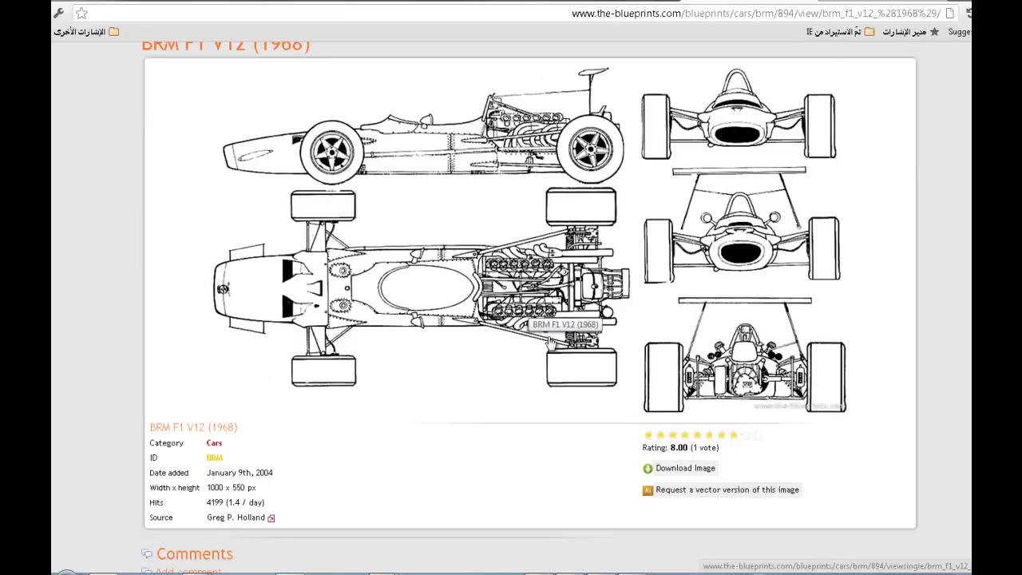
scroll(551, 339, up, 1)
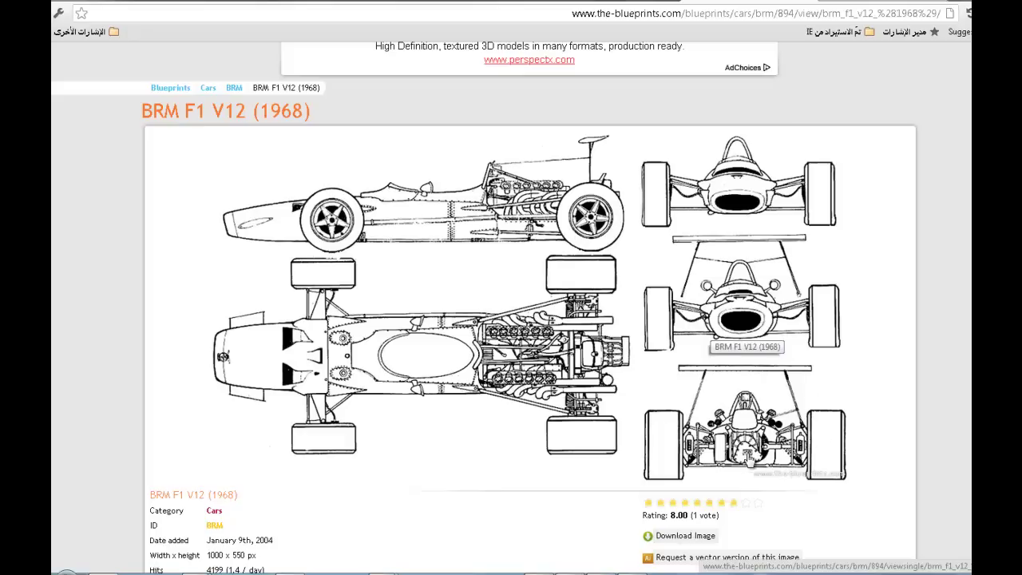
scroll(837, 381, down, 3)
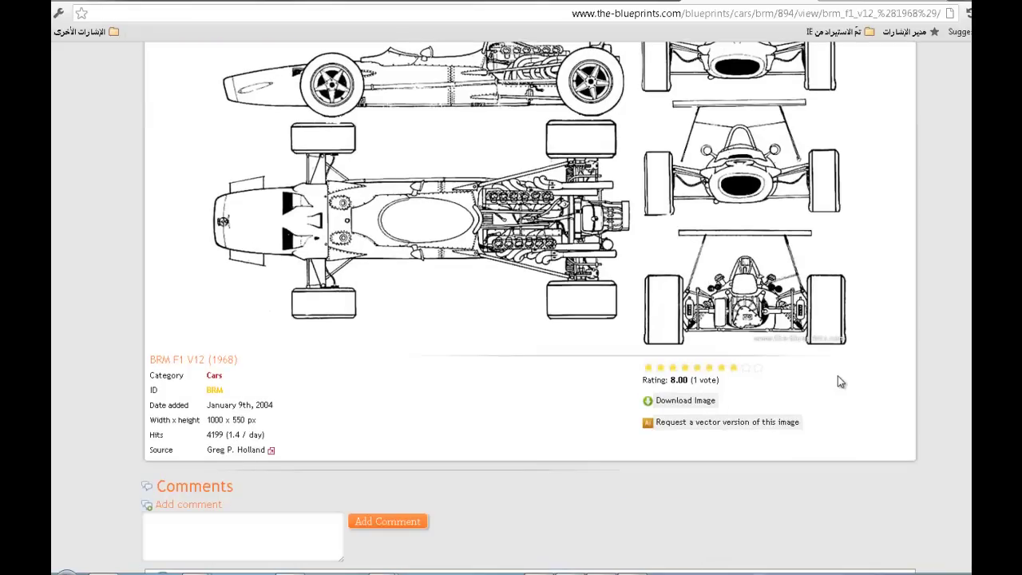
scroll(837, 381, up, 1)
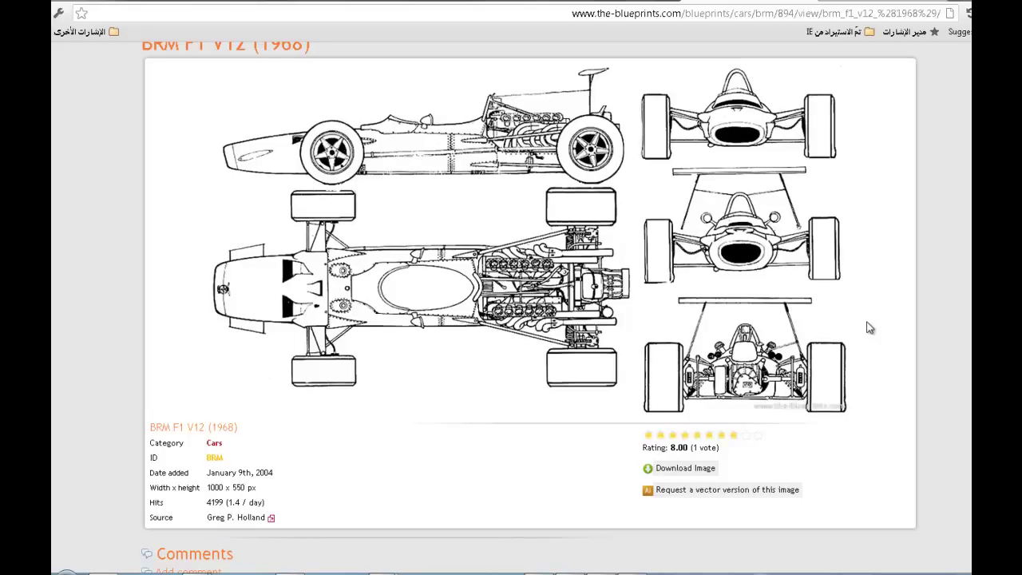
scroll(870, 326, up, 2)
scroll(870, 325, down, 2)
scroll(870, 325, down, 1)
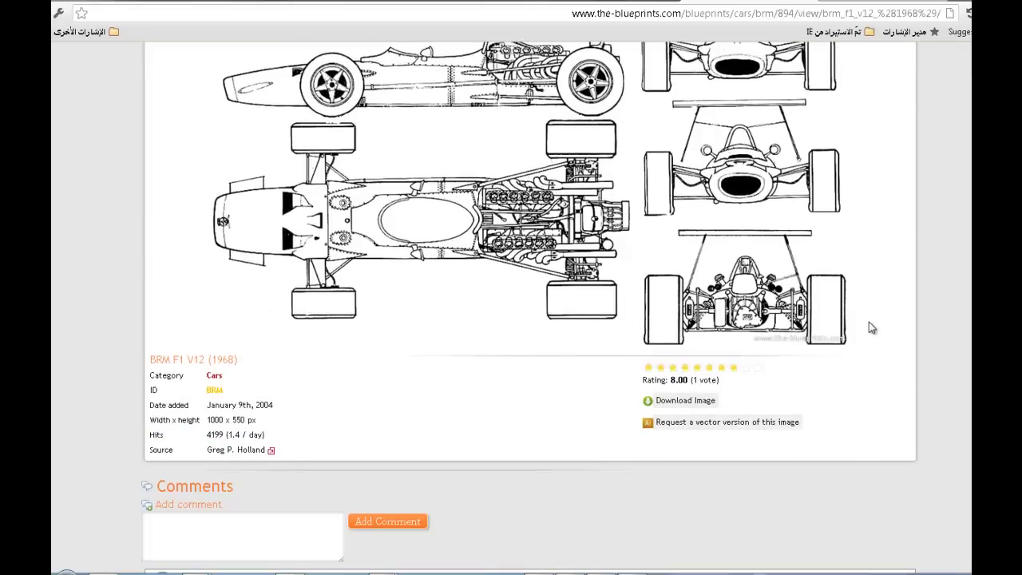
scroll(868, 323, up, 3)
Download the BRM F1 V12 (1968) blueprint image and open Chrome's downloads list.
scroll(869, 323, up, 1)
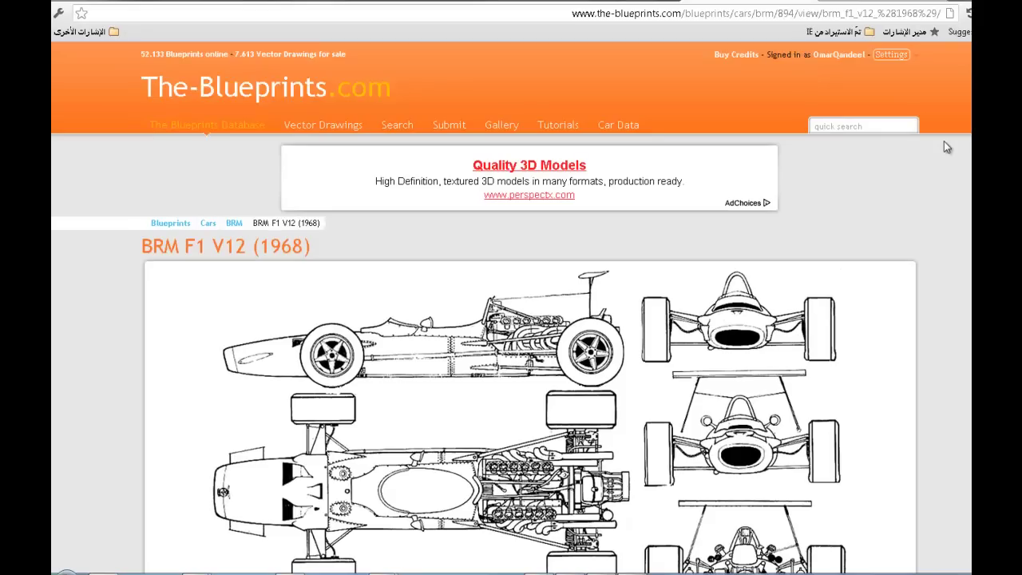
scroll(958, 288, down, 3)
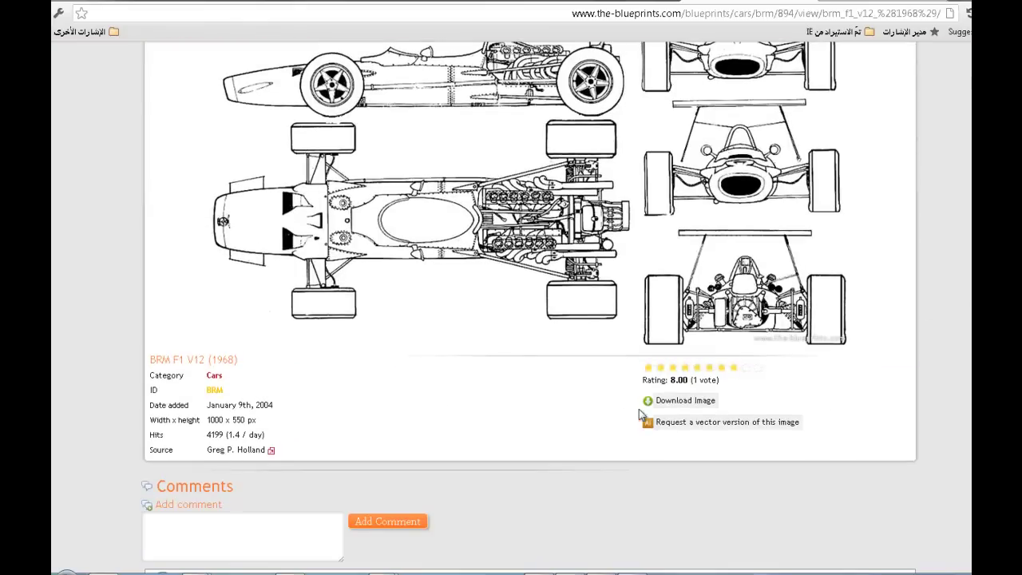
click(685, 401)
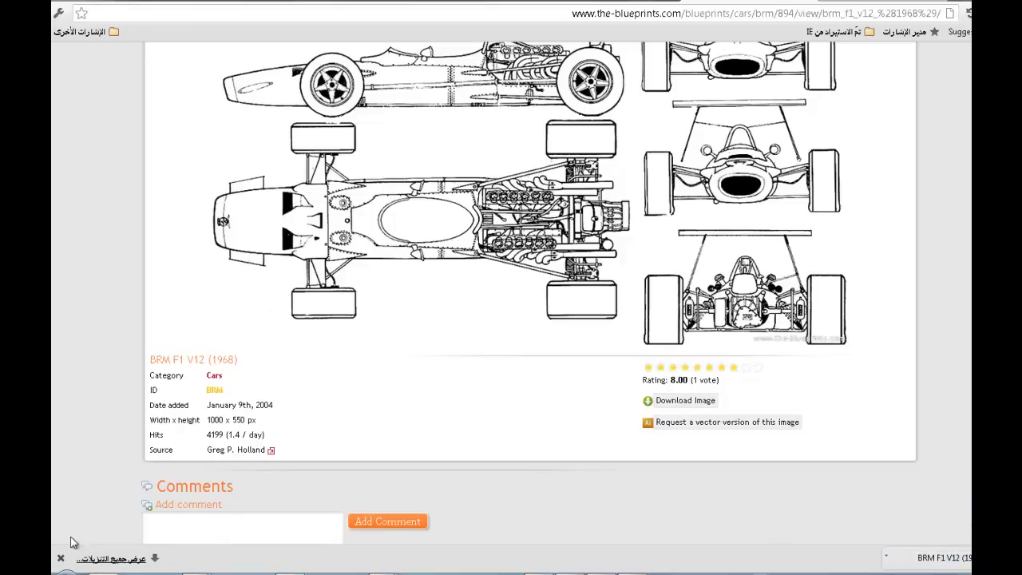
click(105, 557)
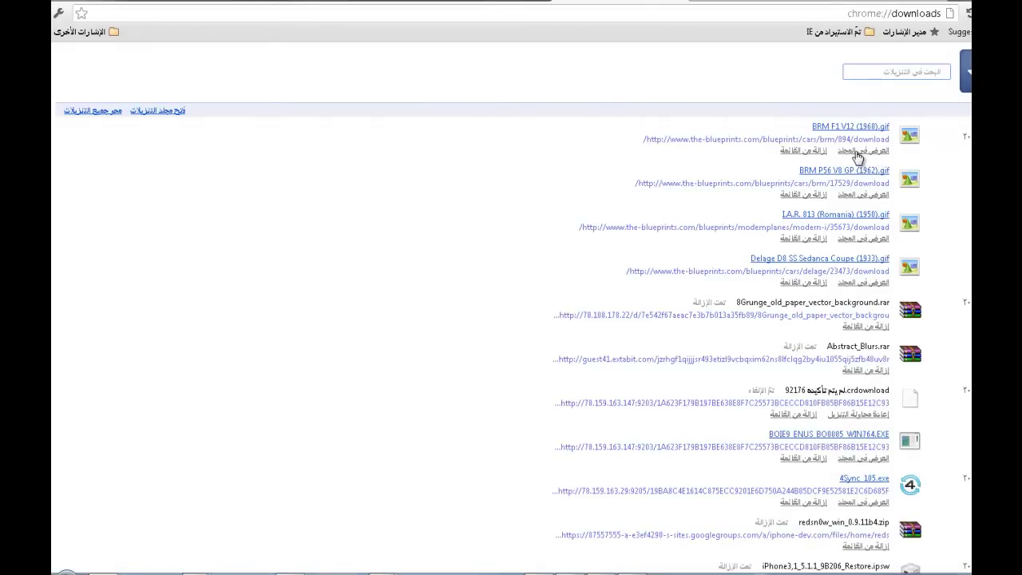
Show BRM F1 V12 (1968).gif in its Downloads folder and drag it into Photoshop.
click(864, 150)
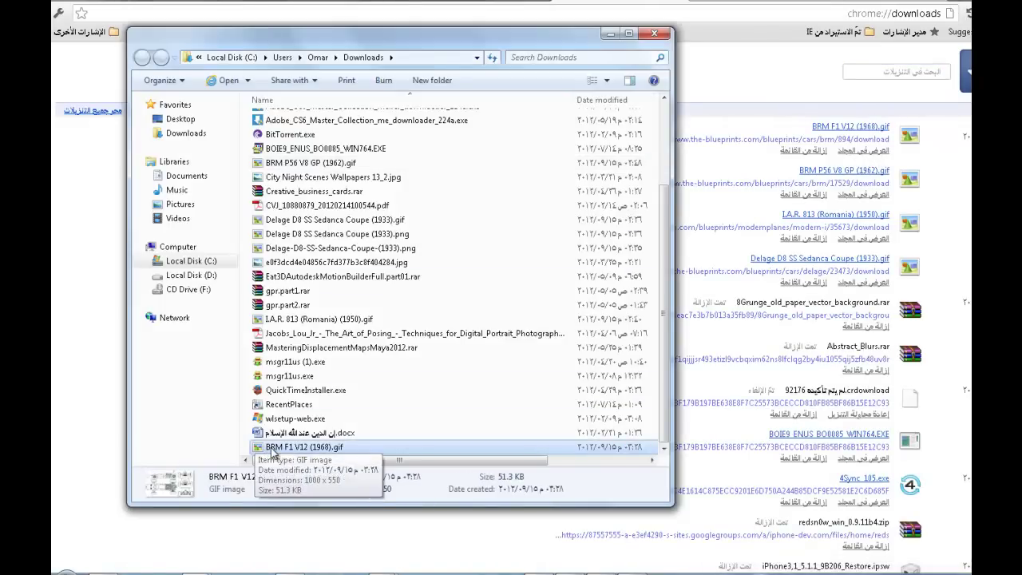
mouse_move(271, 452)
mouse_down()
mouse_move(507, 266)
mouse_move(515, 248)
mouse_up()
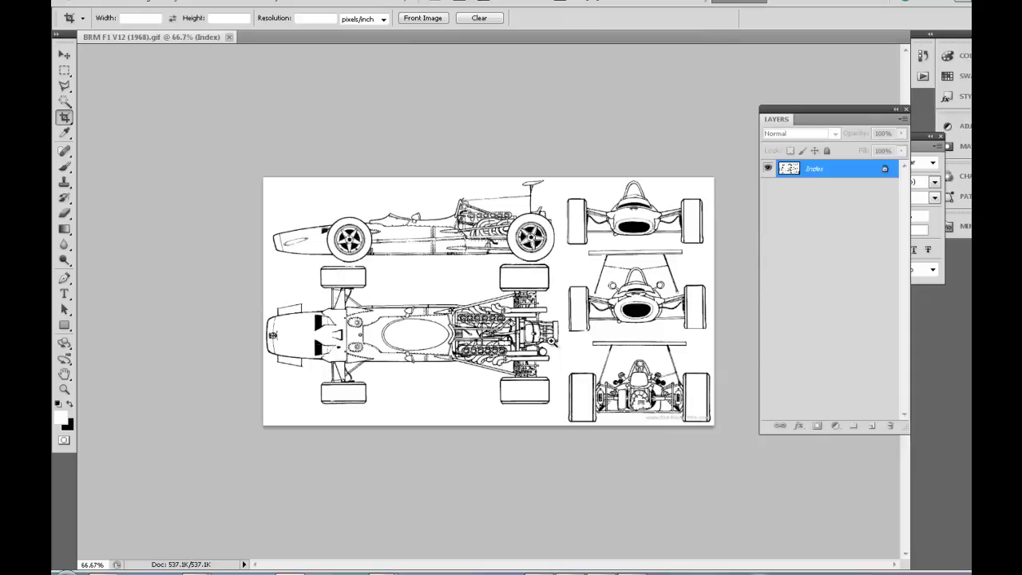
View the GIF at 100%, check Save As formats without saving, and open Image > Mode.
key(ctrl+plus)
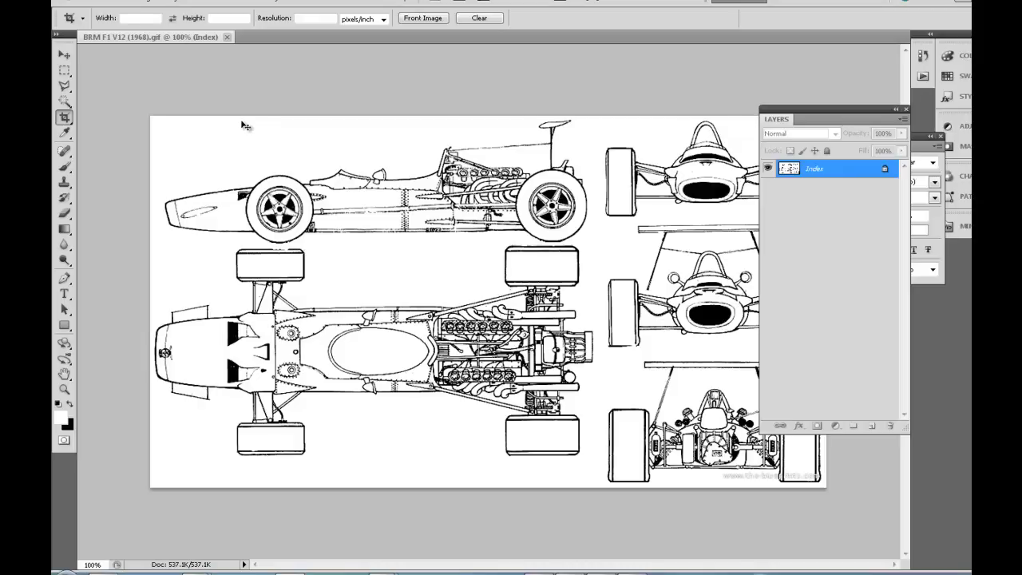
key(ctrl+shift+s)
click(575, 306)
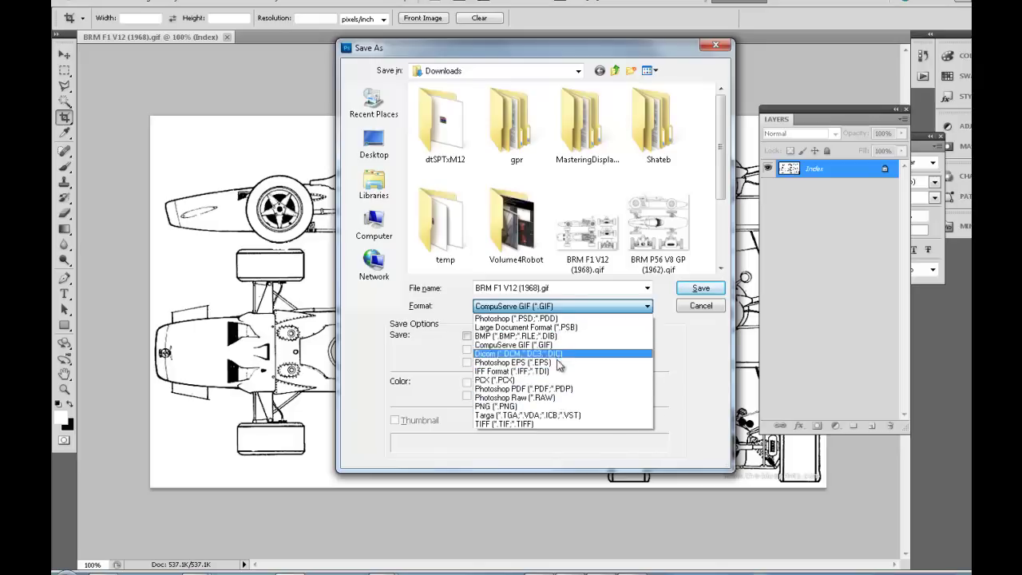
click(696, 316)
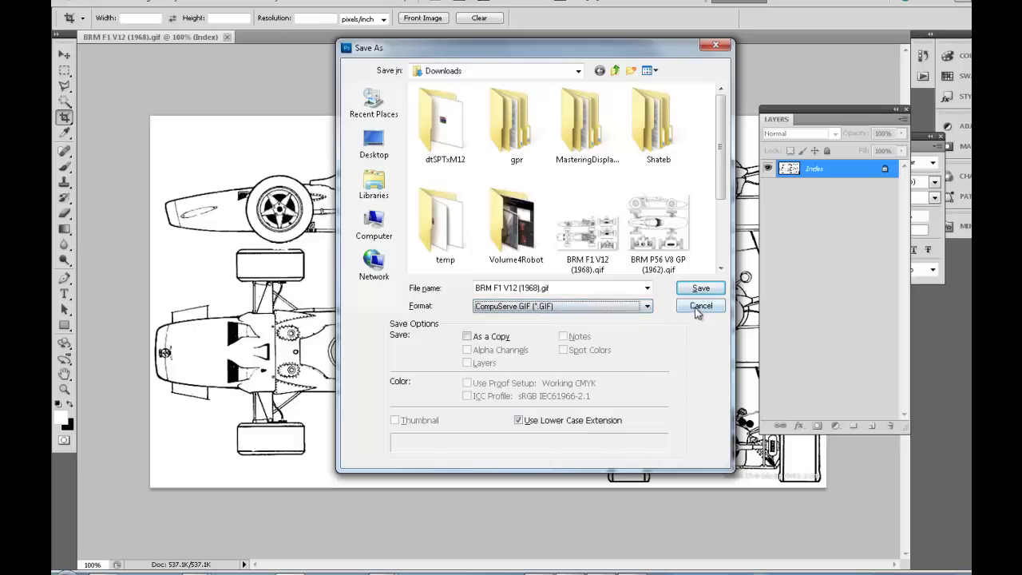
click(717, 45)
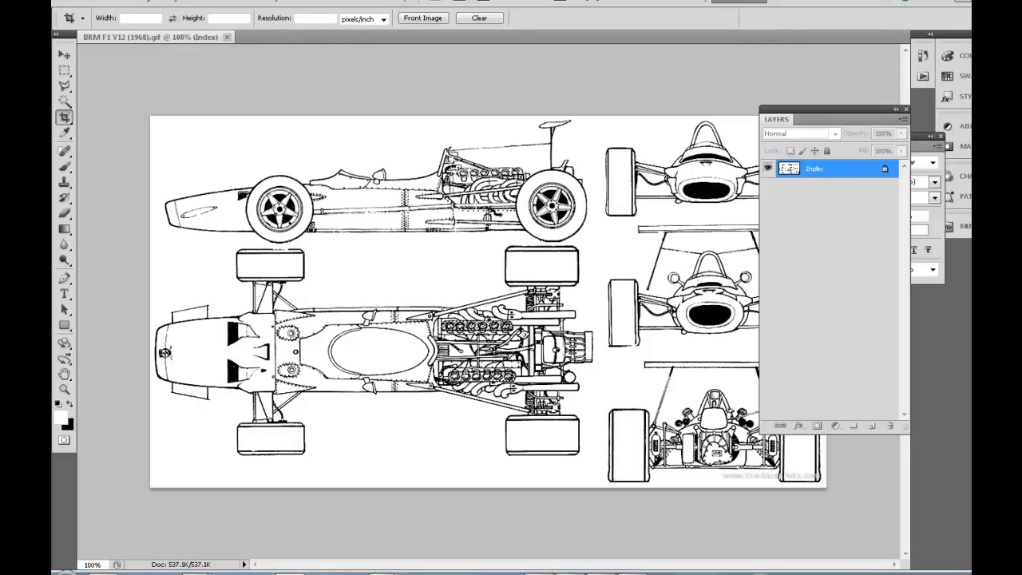
click(148, 4)
mouse_move(206, 12)
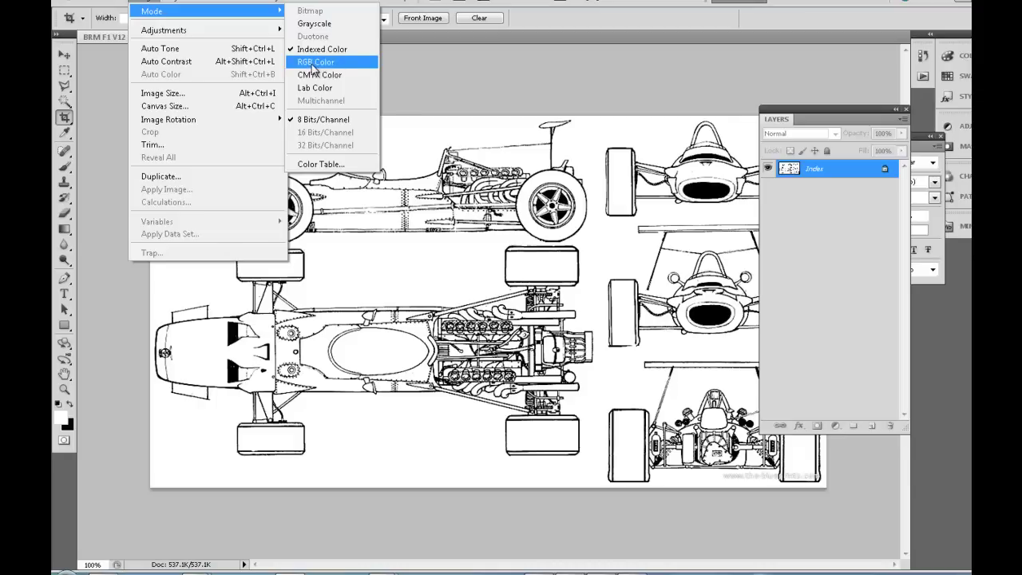
Convert the blueprint to RGB and draw a crop box around the side-view car to the rear wheel.
click(314, 69)
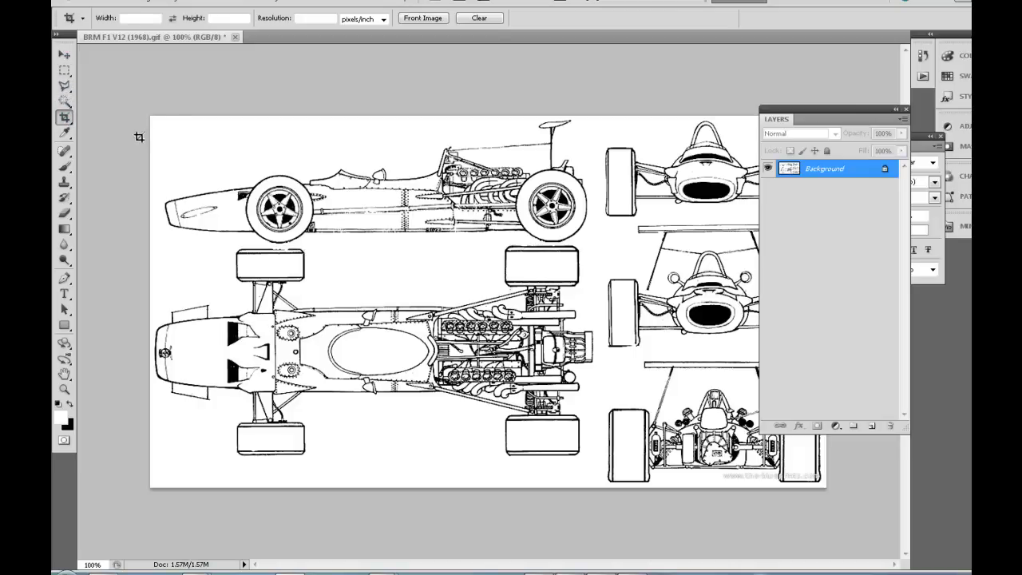
drag(404, 238, 604, 246)
drag(604, 246, 606, 244)
alt+scroll(554, 241, up, 1)
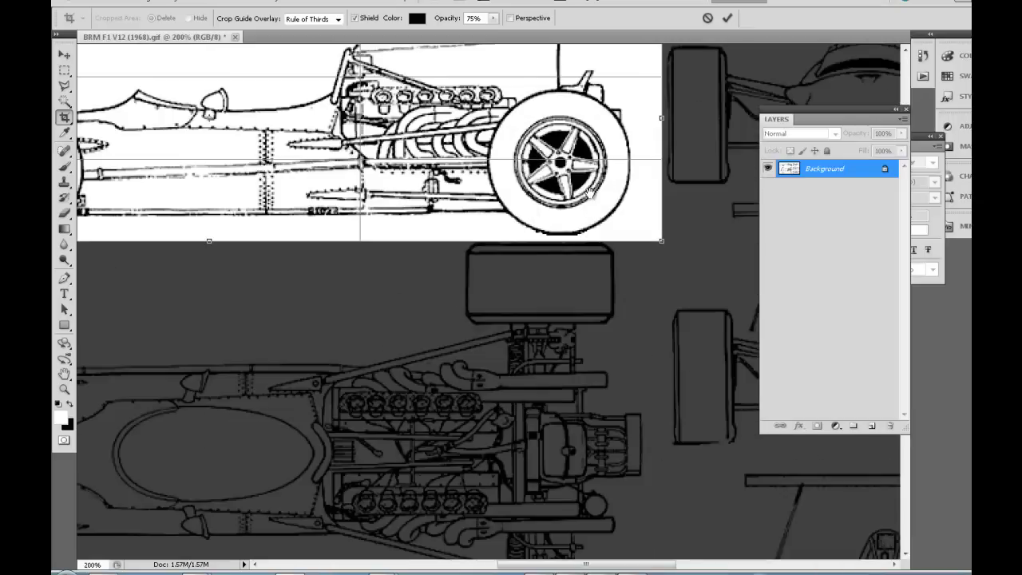
alt+scroll(604, 161, up, 1)
drag(558, 198, 517, 326)
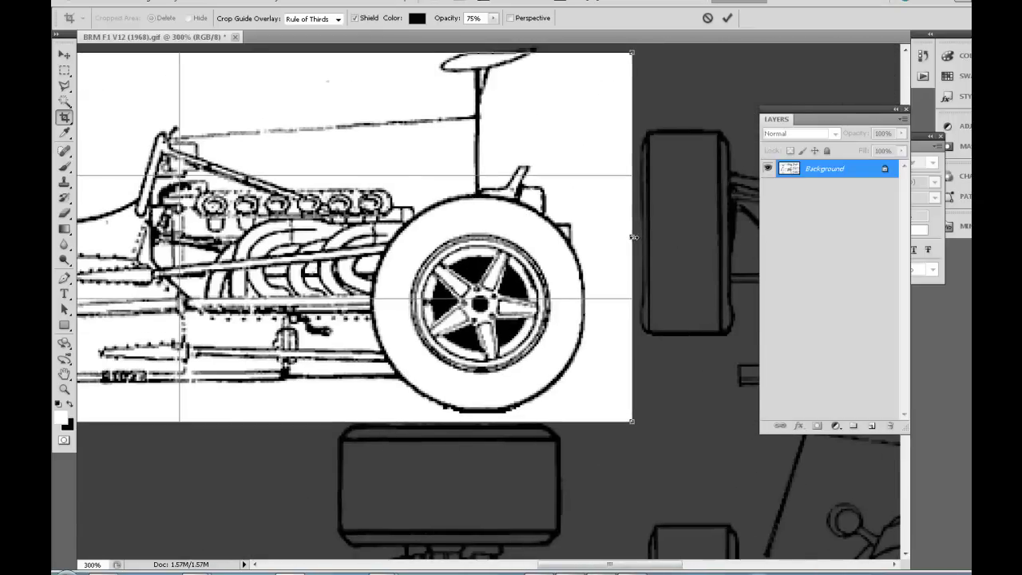
drag(632, 237, 584, 238)
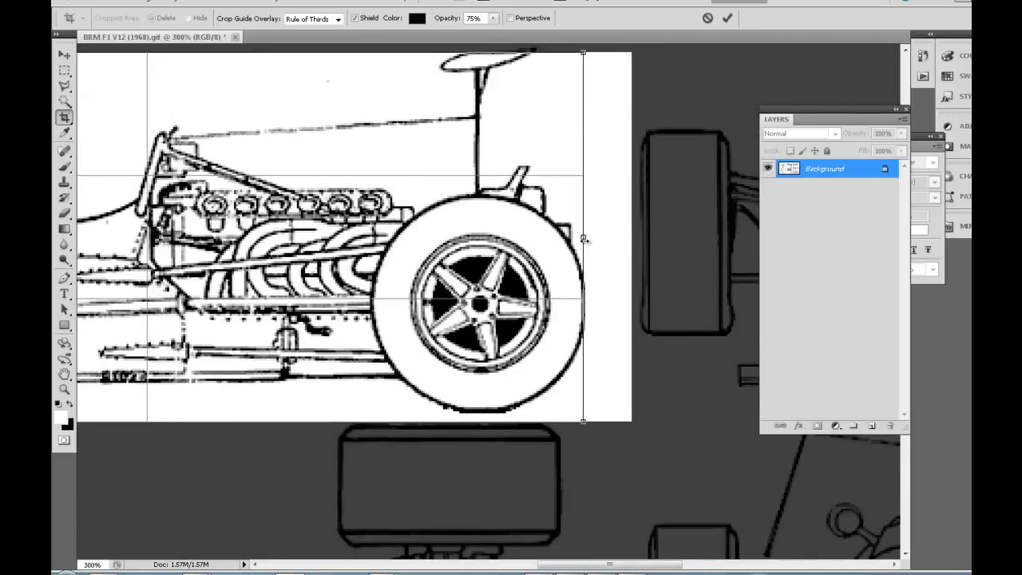
drag(272, 391, 566, 279)
drag(359, 279, 568, 279)
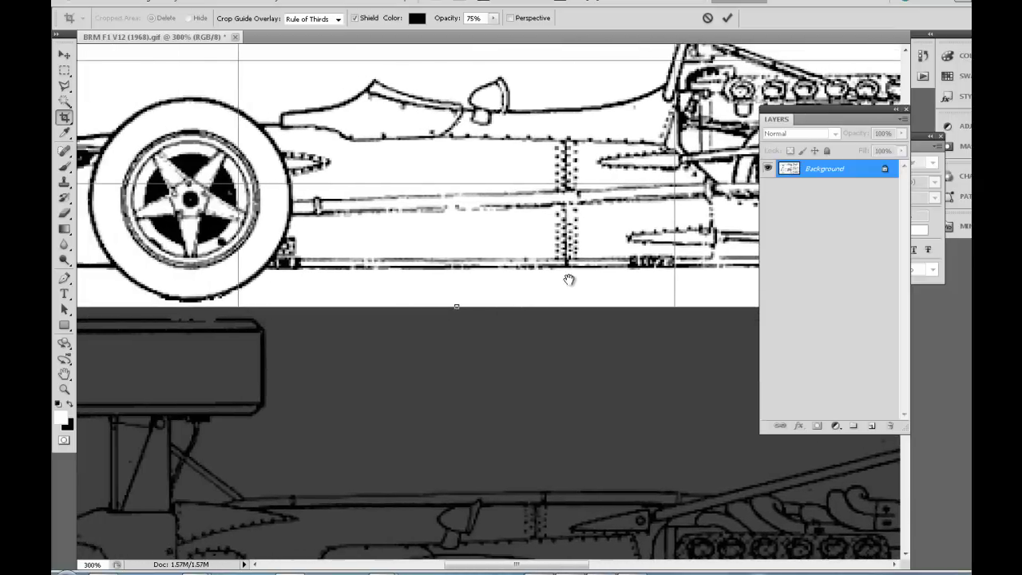
Tighten the crop's bottom edge to the wheels and left edge to the nose, then commit.
drag(455, 306, 459, 300)
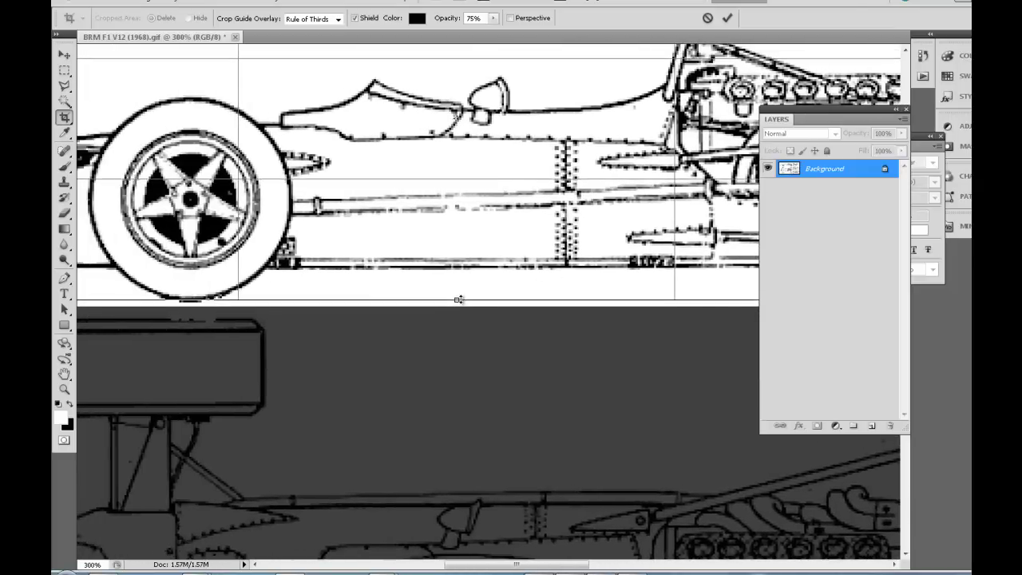
ctrl+scroll(320, 231, left, 5)
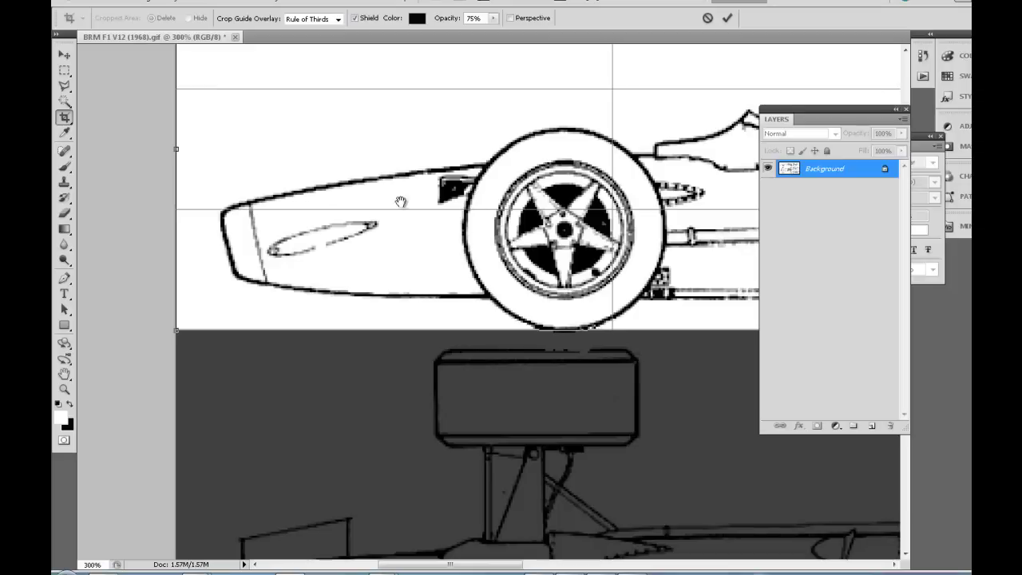
drag(185, 149, 221, 148)
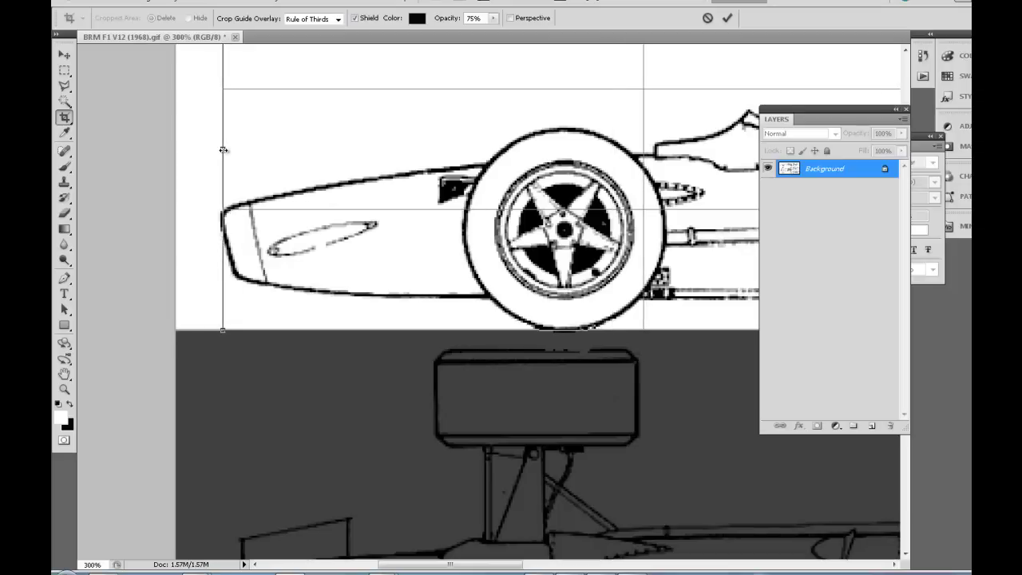
ctrl+scroll(299, 154, right, 10)
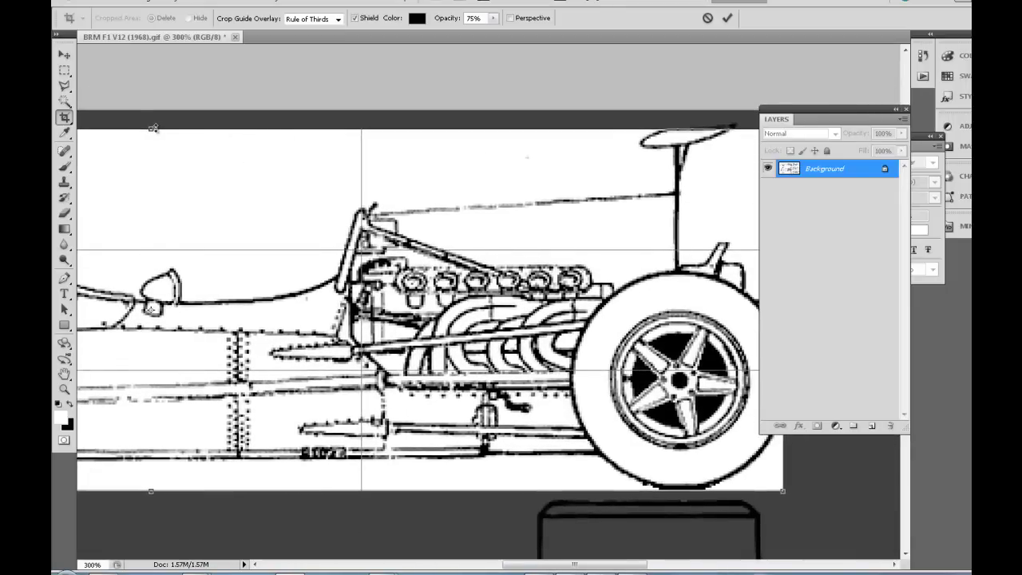
ctrl+alt+click(338, 215)
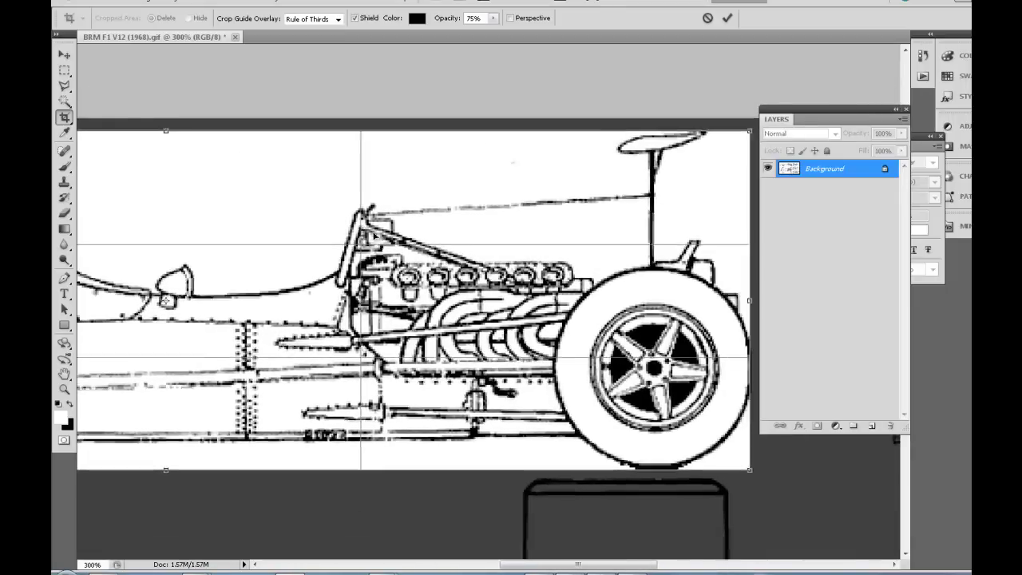
ctrl+alt+click(418, 259)
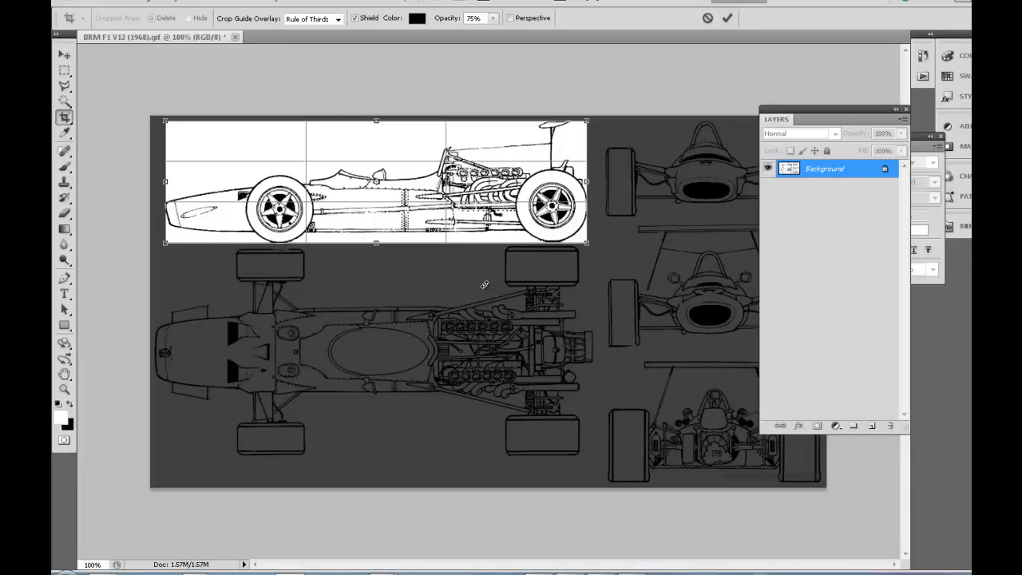
key(Return)
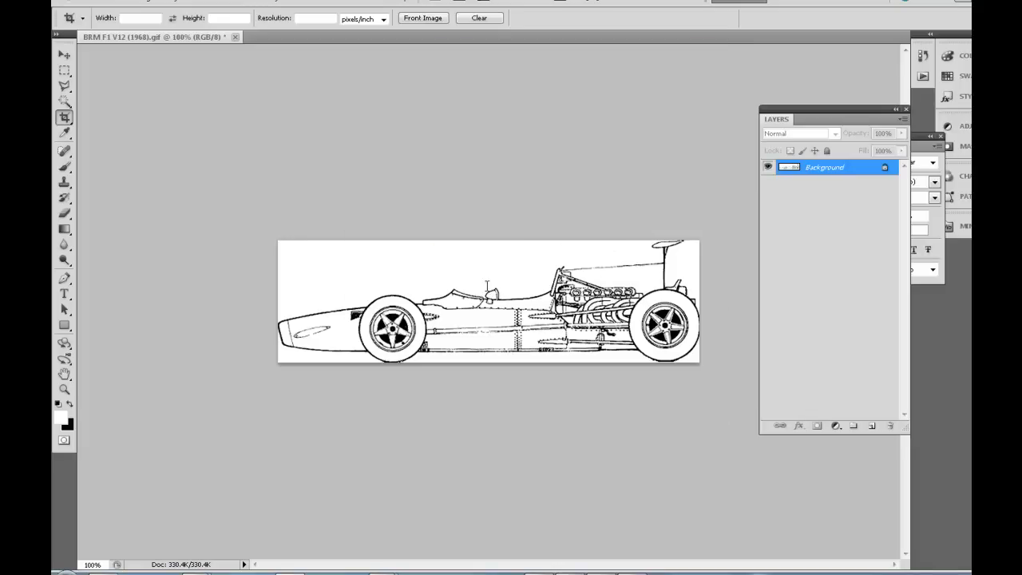
Start a PNG Save As of the cropped blueprint, then switch over to Maya.
key(ctrl+shift+s)
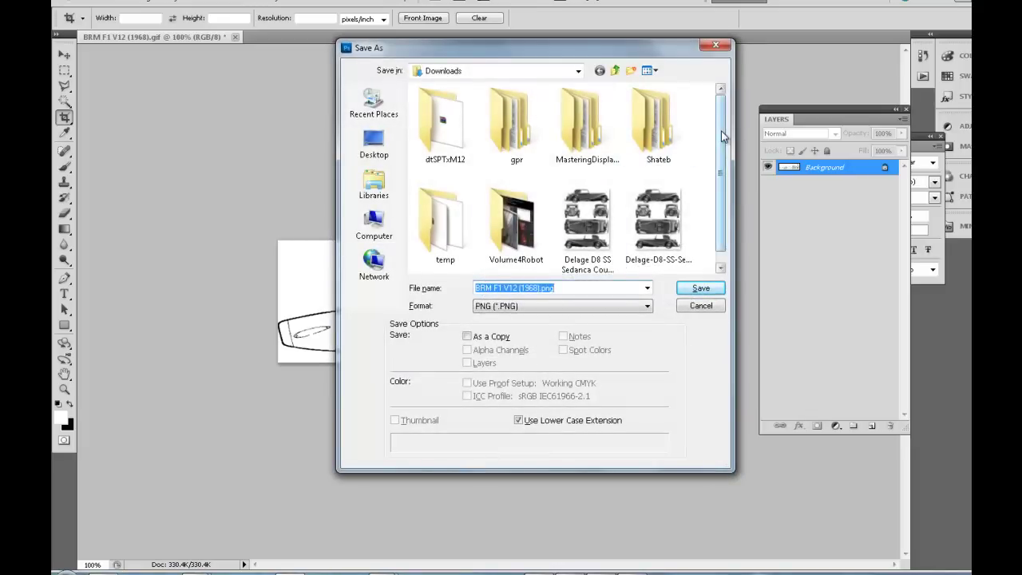
scroll(721, 137, down, 1)
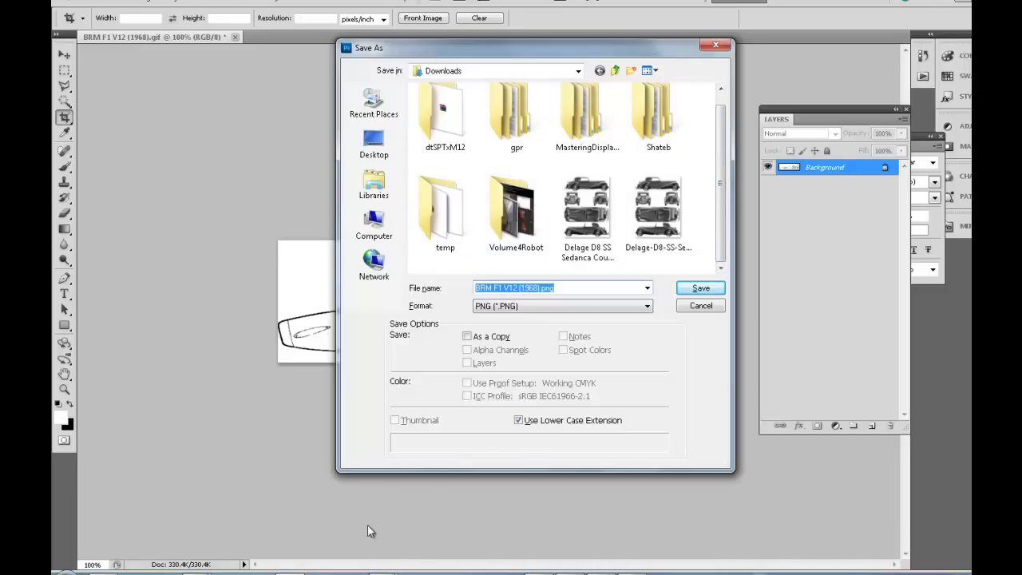
click(469, 493)
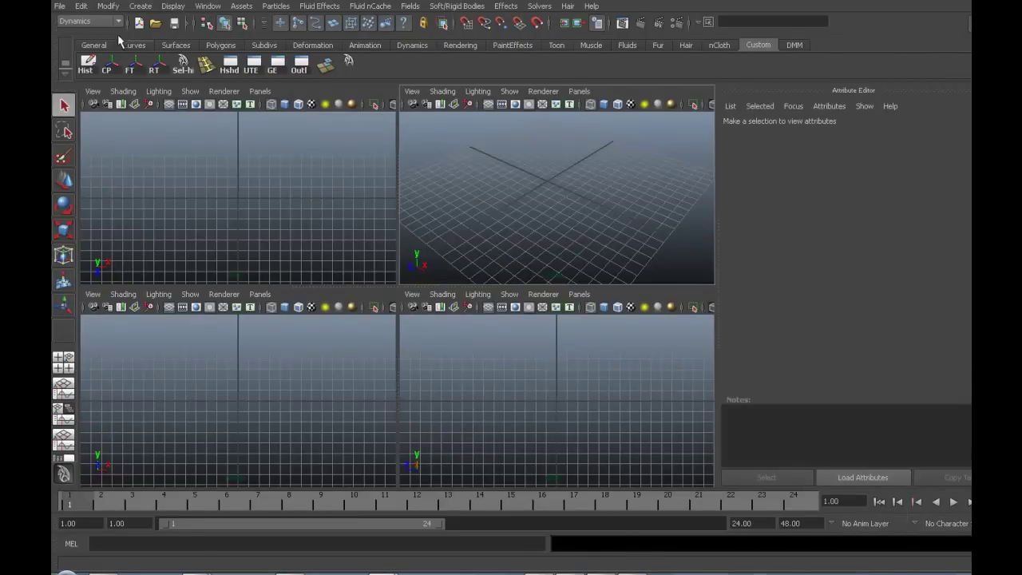
click(61, 8)
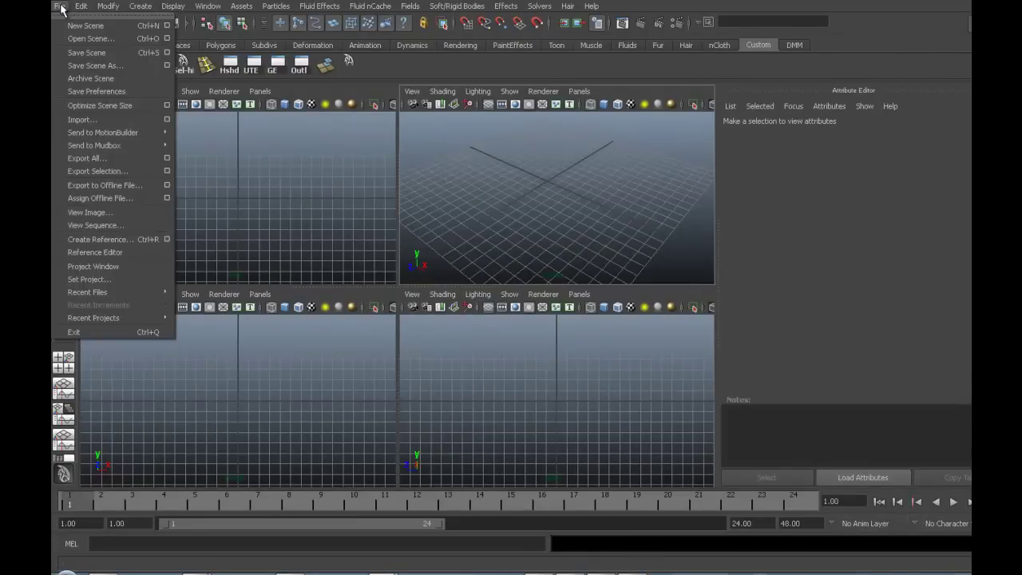
click(109, 267)
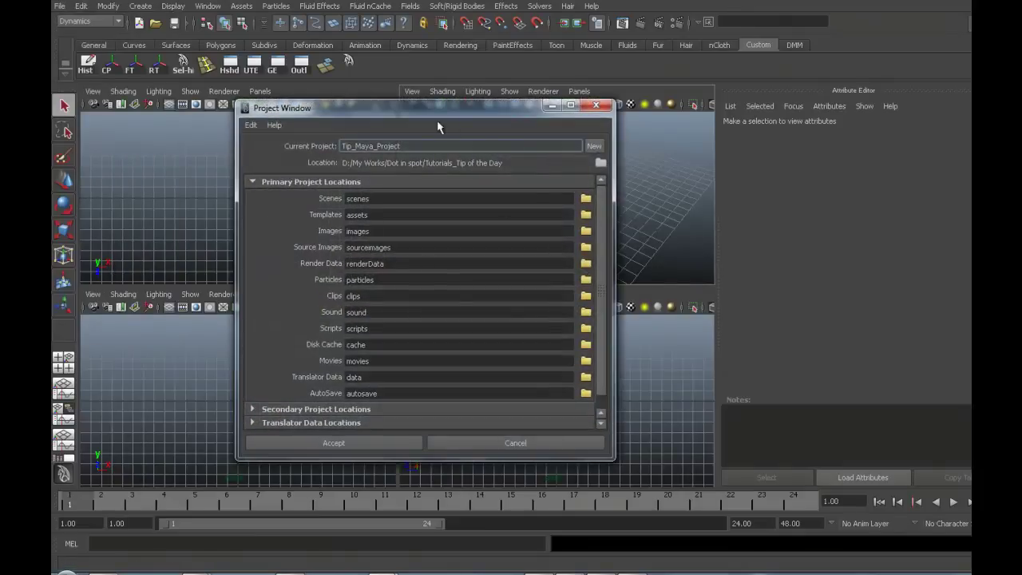
click(595, 149)
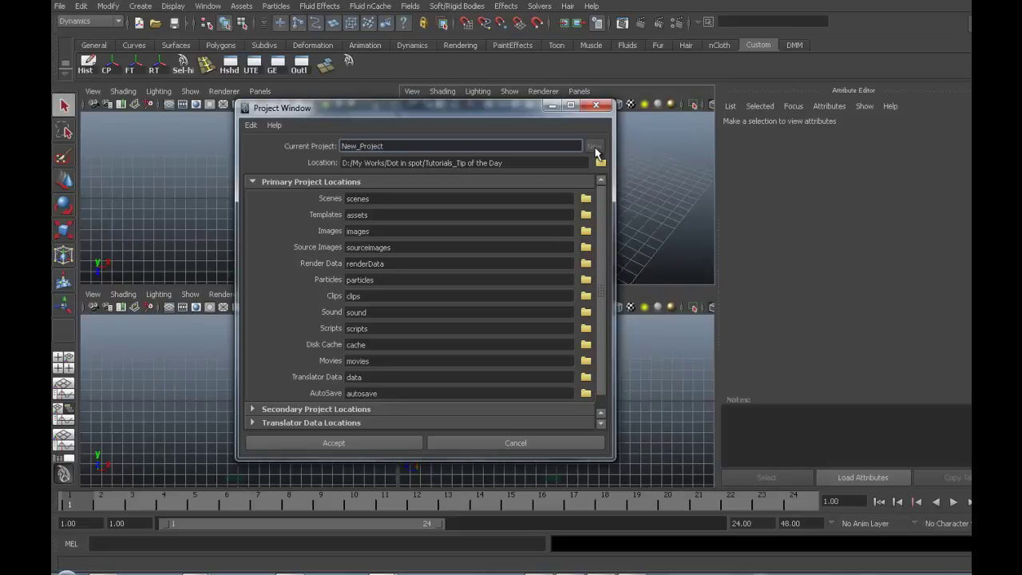
drag(400, 146, 300, 143)
drag(529, 160, 335, 162)
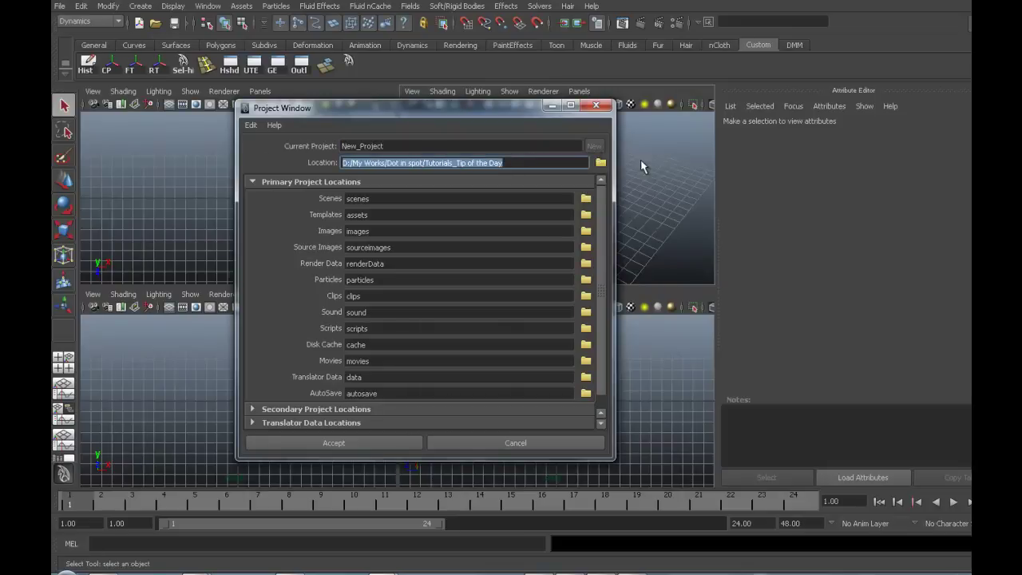
click(597, 163)
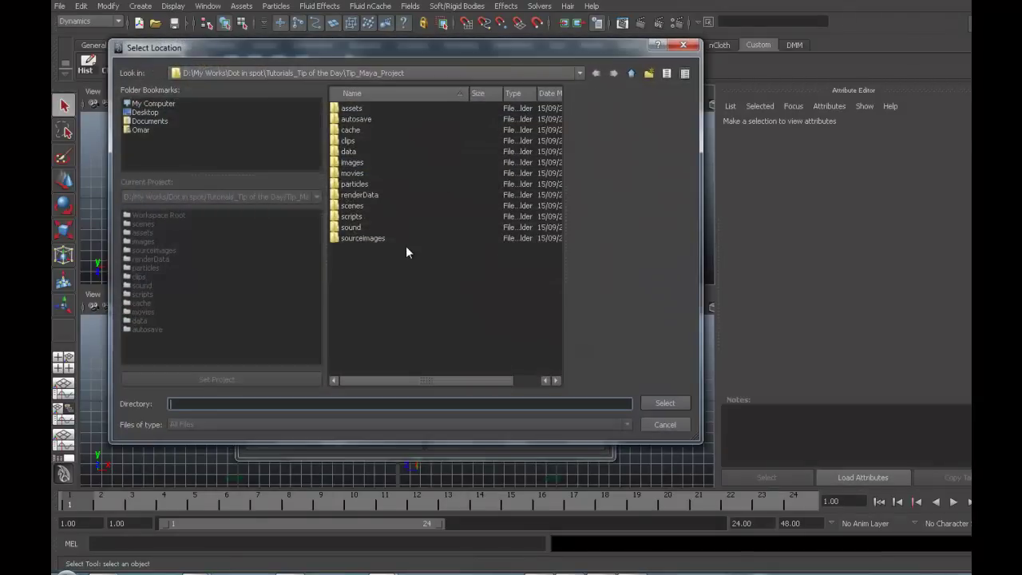
click(683, 45)
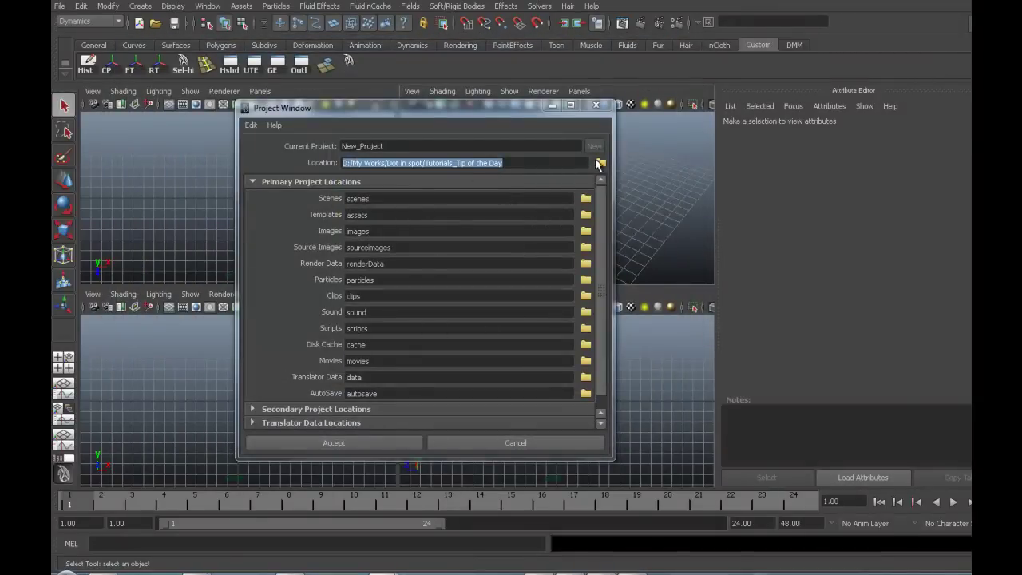
click(600, 163)
click(153, 111)
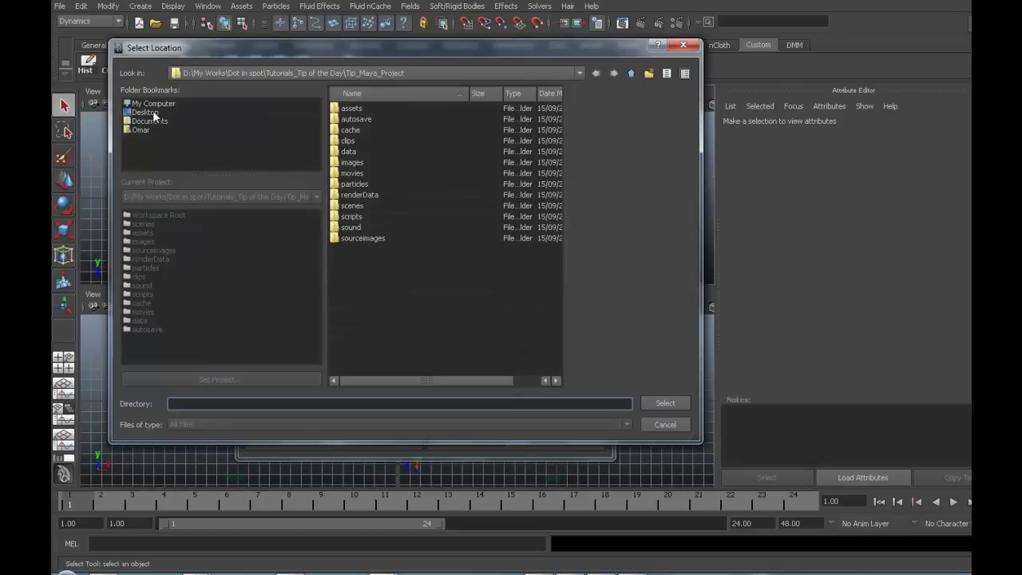
click(682, 46)
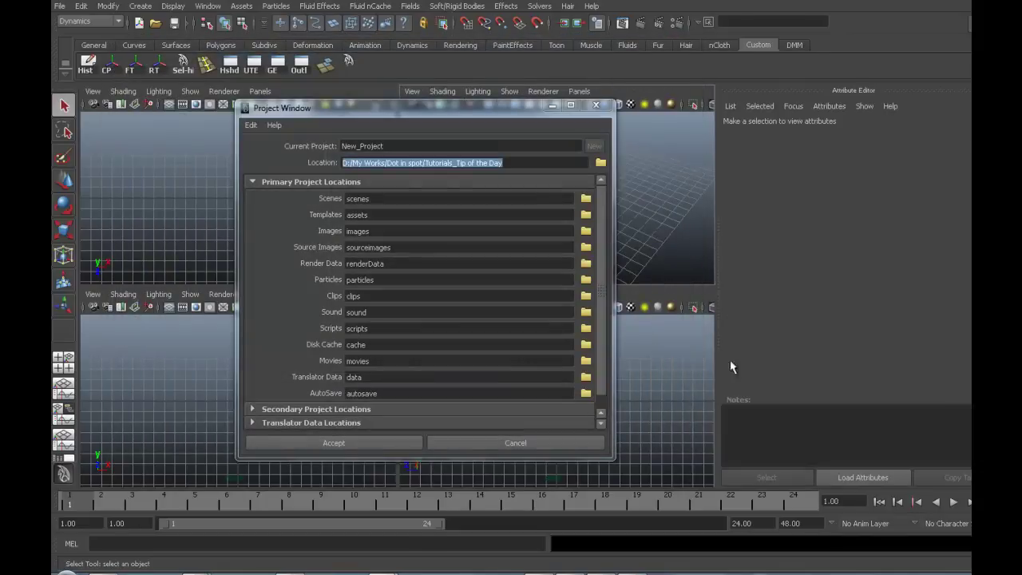
click(499, 443)
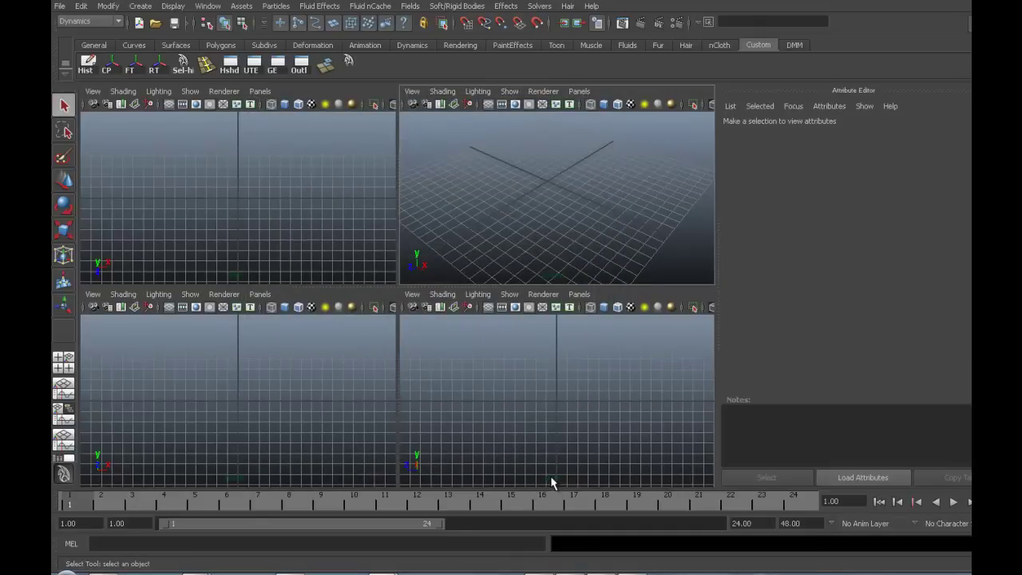
In Explorer, browse into Tip_Maya_Project's sourceimages folder and back up to the project folder.
key(alt+Tab)
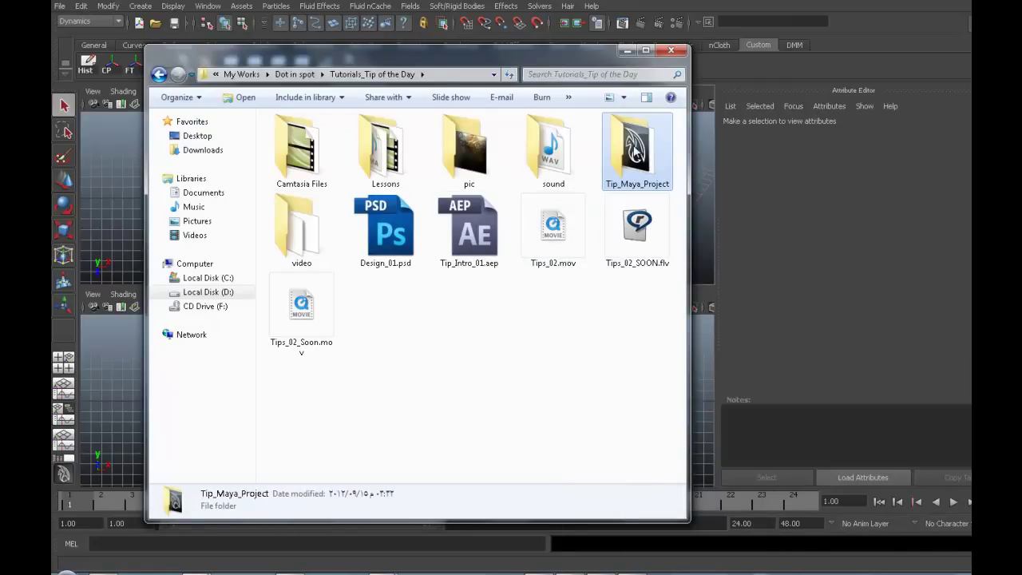
double_click(636, 152)
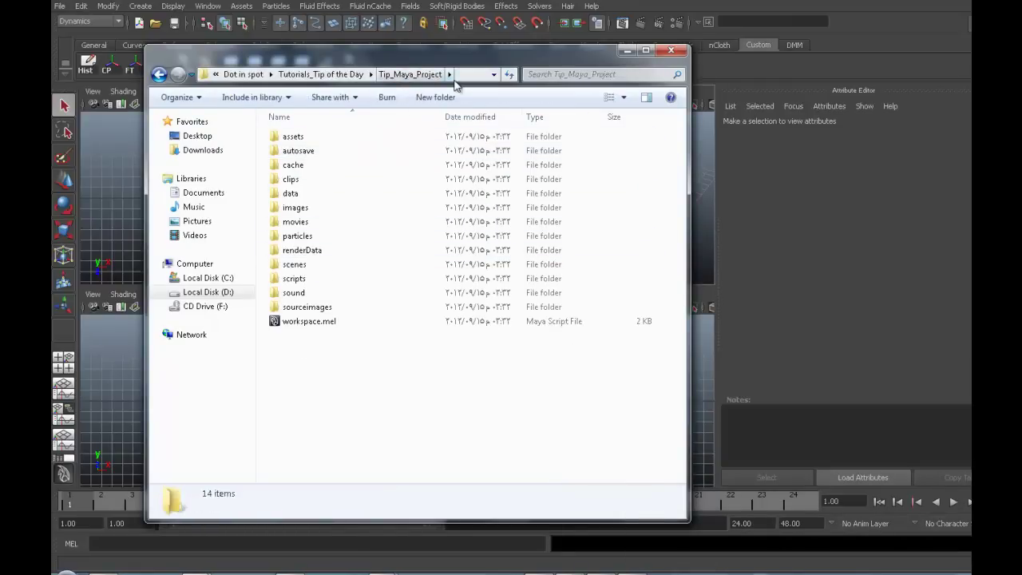
double_click(308, 310)
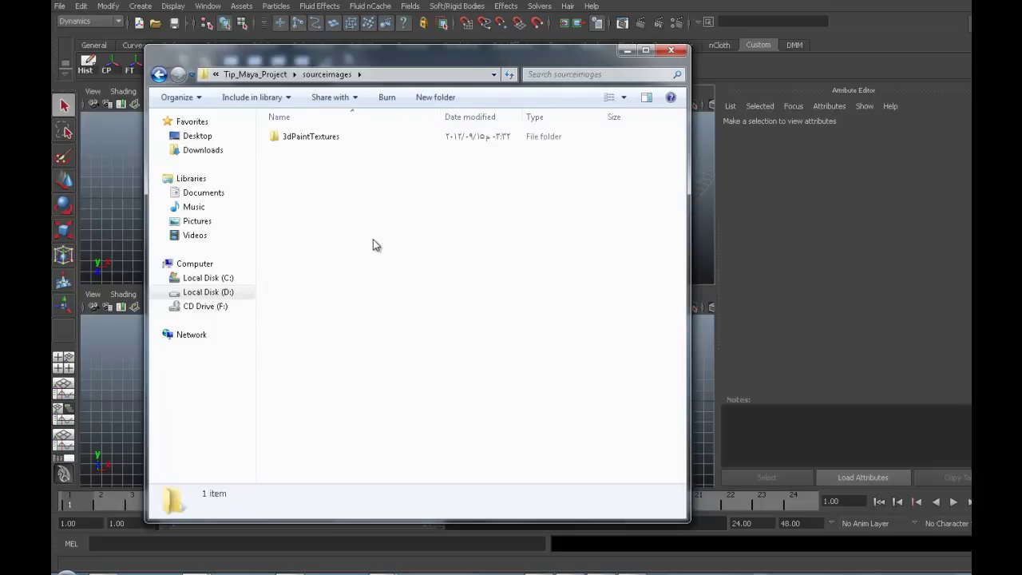
click(255, 73)
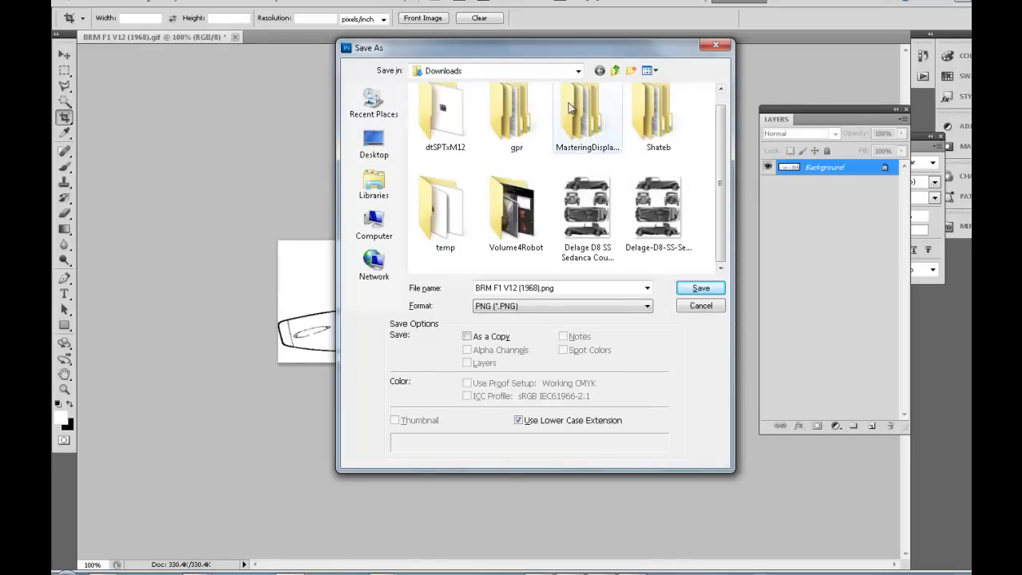
Browse the save location to D: > My Works > Dot in spot > Tip_Maya_Project > sourceimages.
click(376, 226)
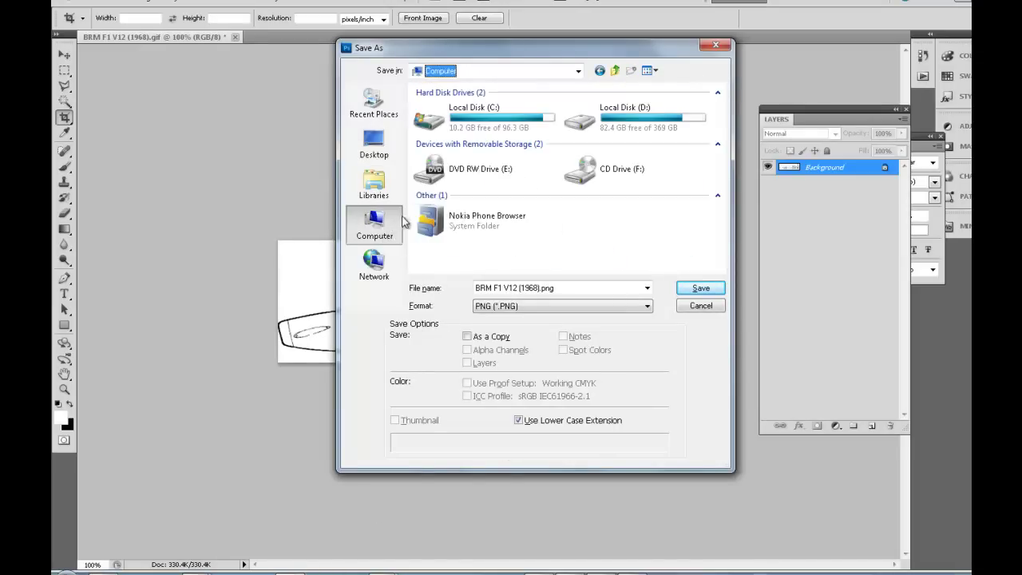
double_click(639, 128)
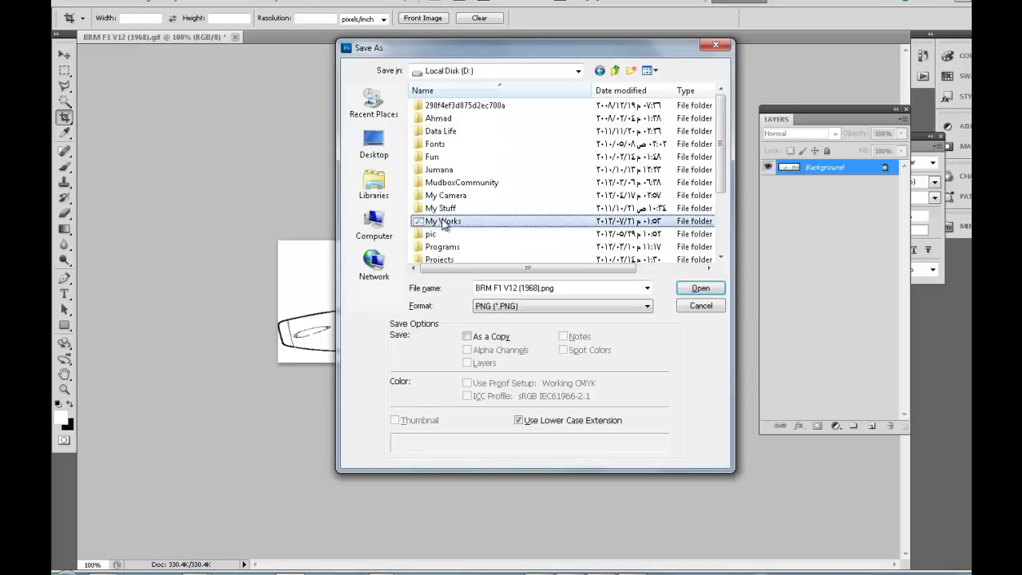
double_click(443, 222)
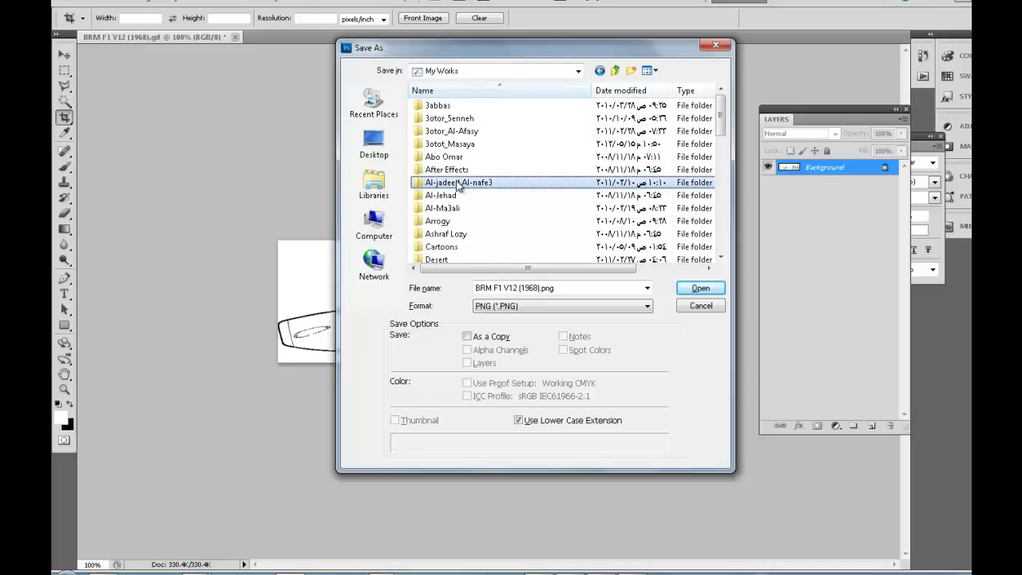
scroll(460, 185, down, 4)
double_click(459, 119)
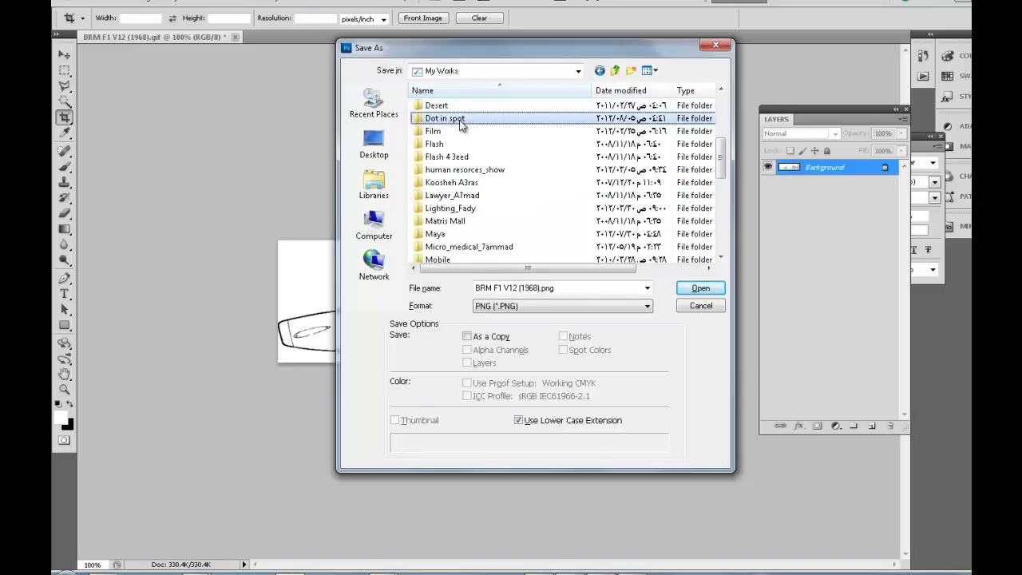
double_click(465, 169)
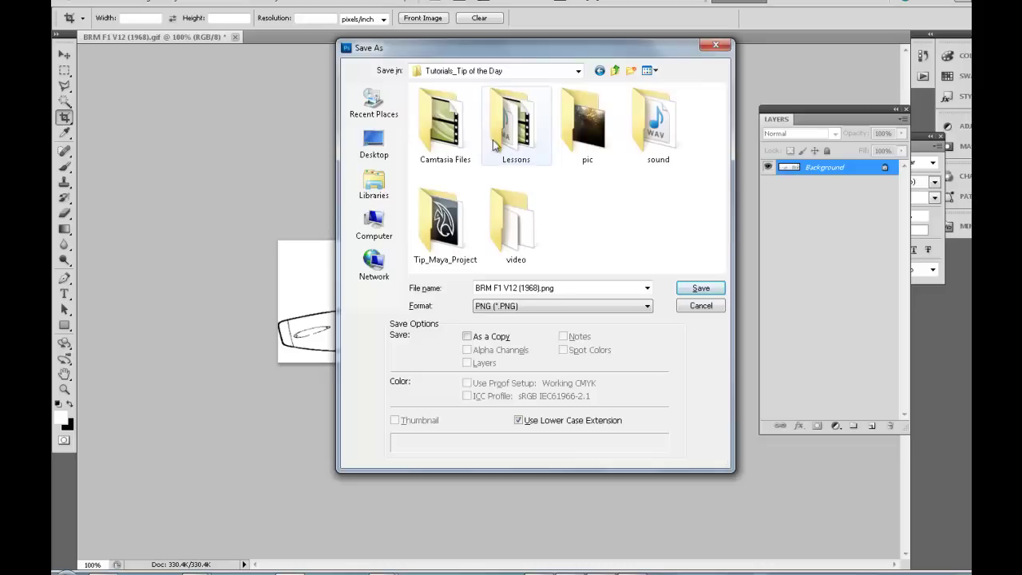
double_click(449, 233)
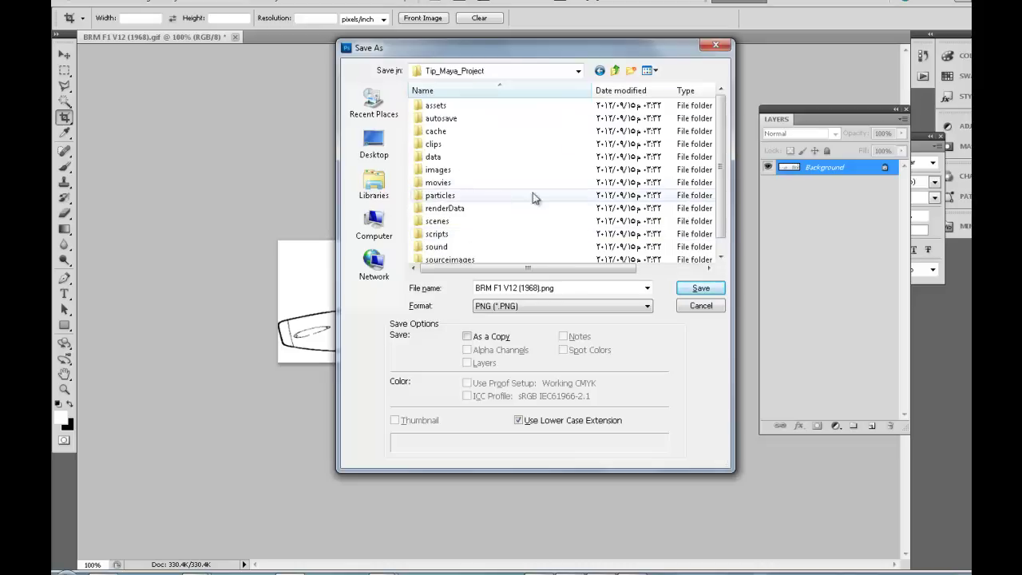
scroll(716, 134, down, 1)
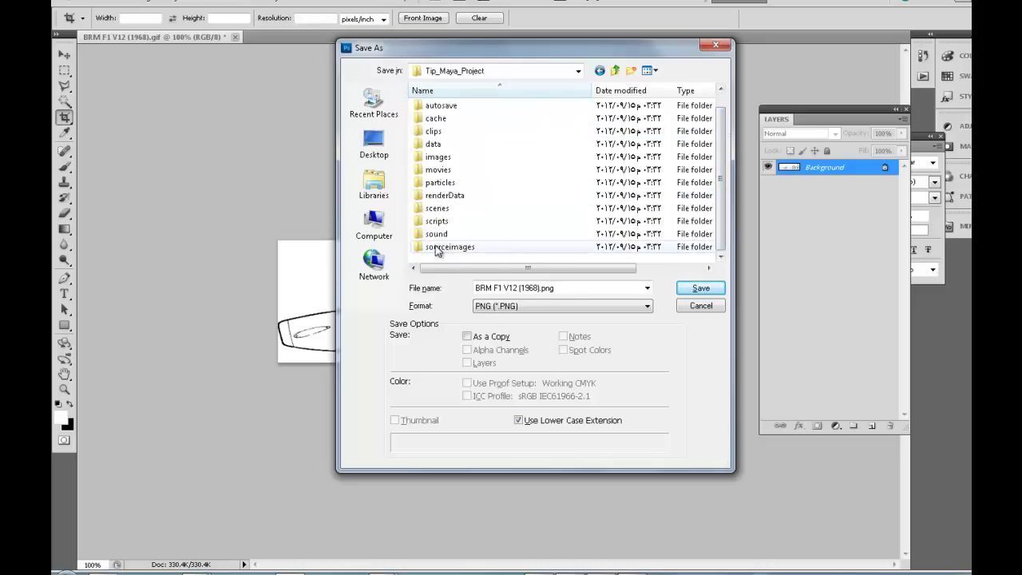
double_click(443, 247)
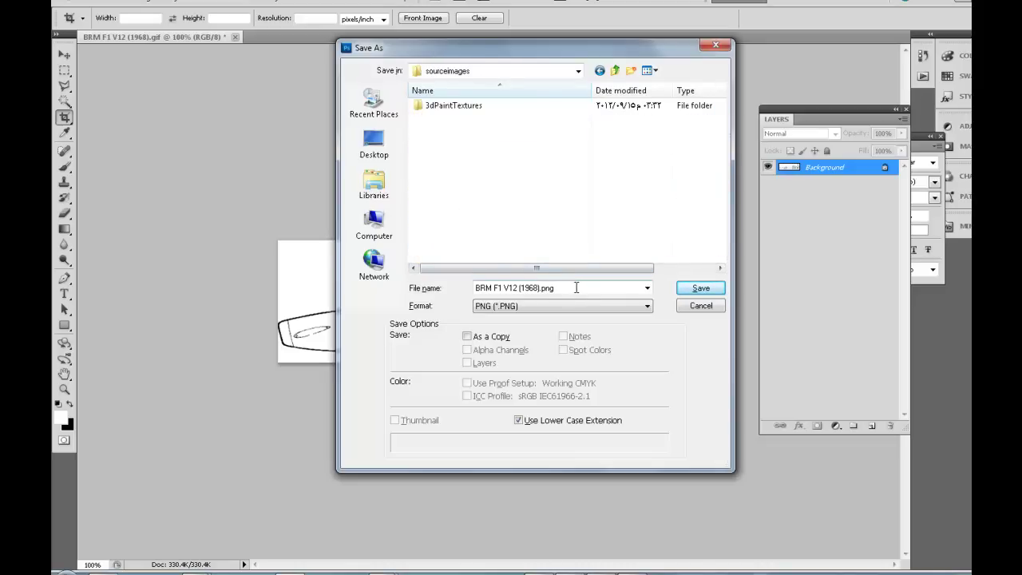
Rename the file Sid, keep PNG format, save, and accept the PNG options.
drag(576, 287, 439, 289)
text(Sid)
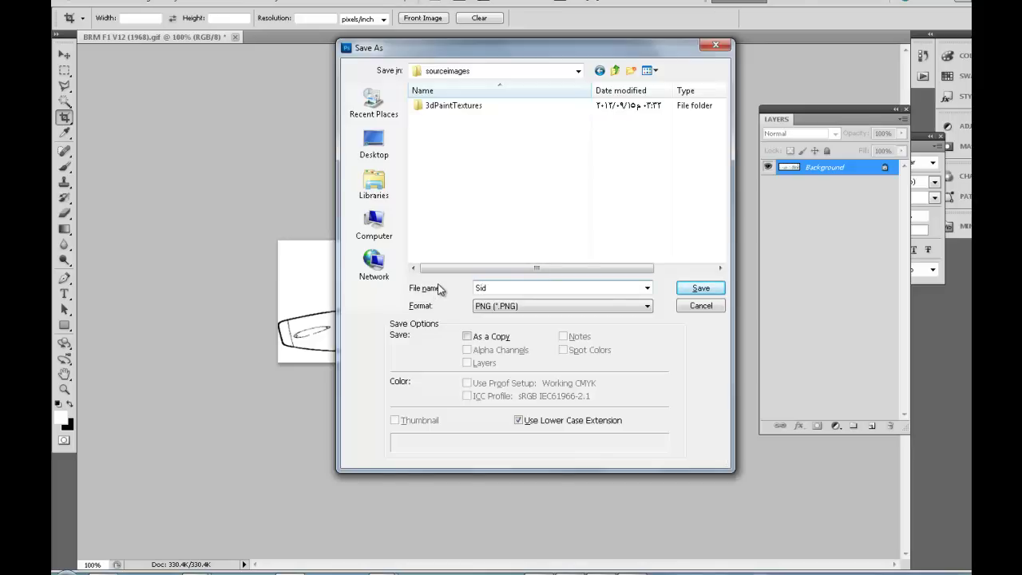
click(625, 310)
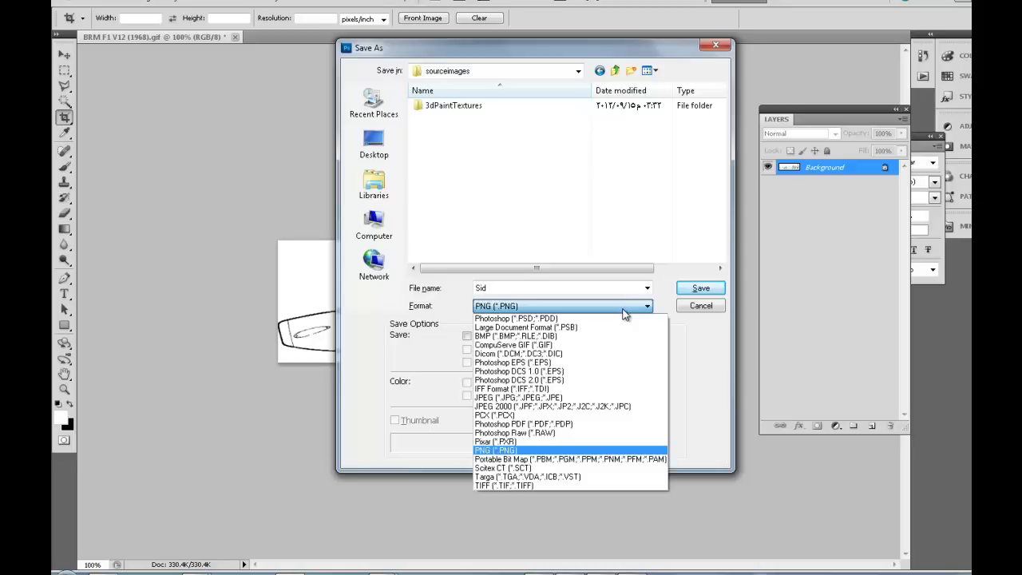
click(625, 312)
click(677, 292)
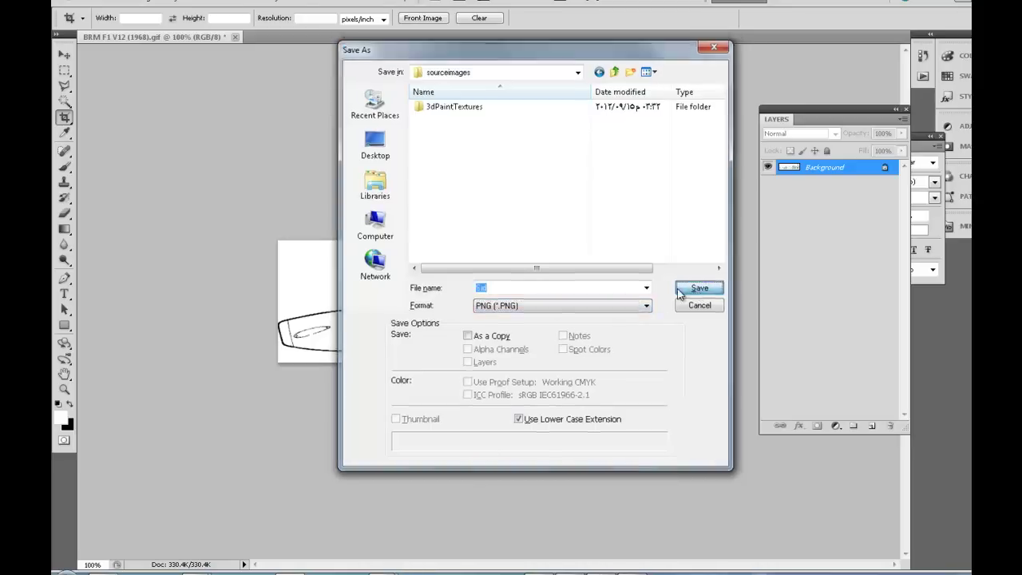
click(589, 189)
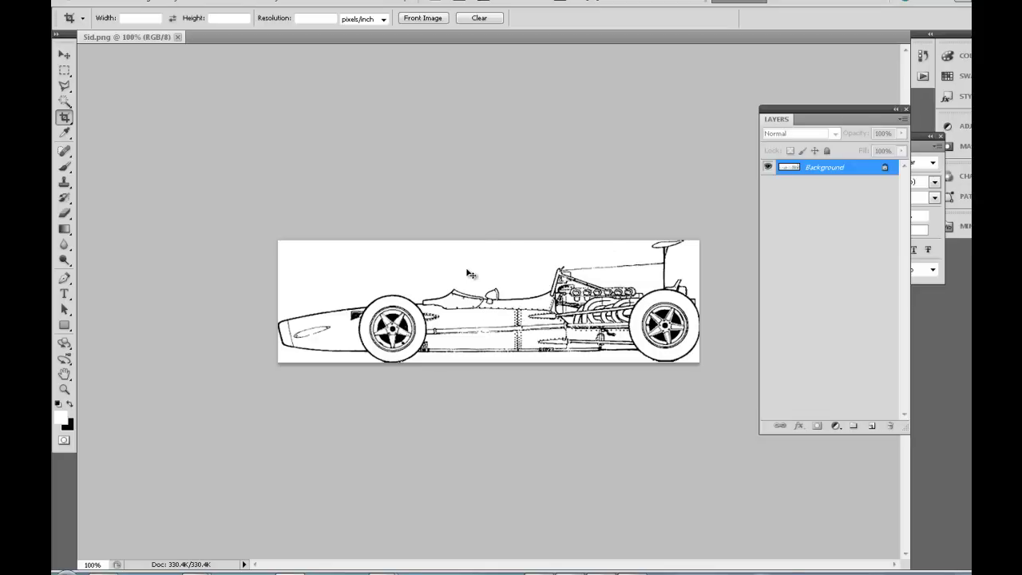
Undo back to the full uncropped blueprint sheet and show the History panel.
key(ctrl+z)
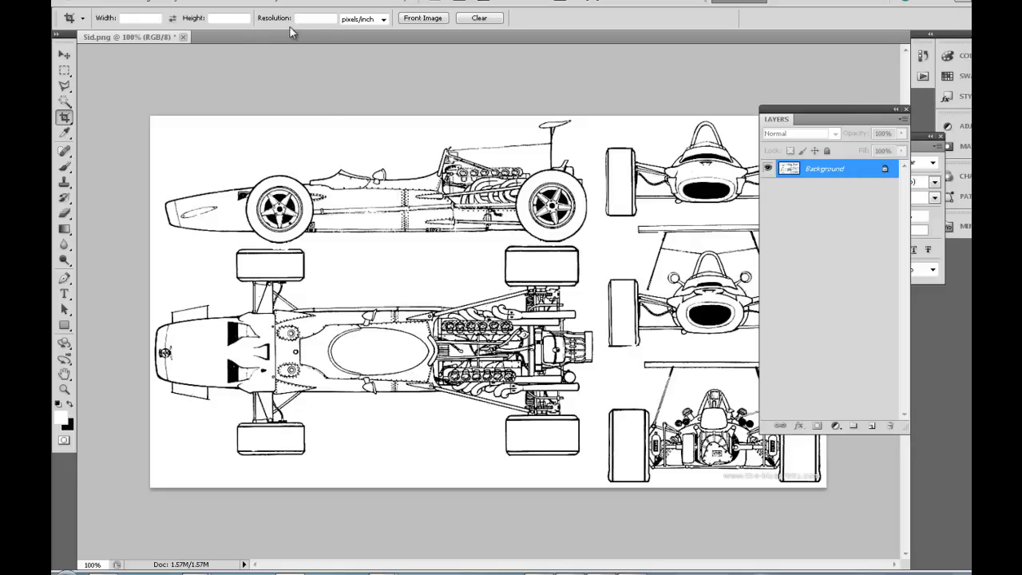
click(363, 4)
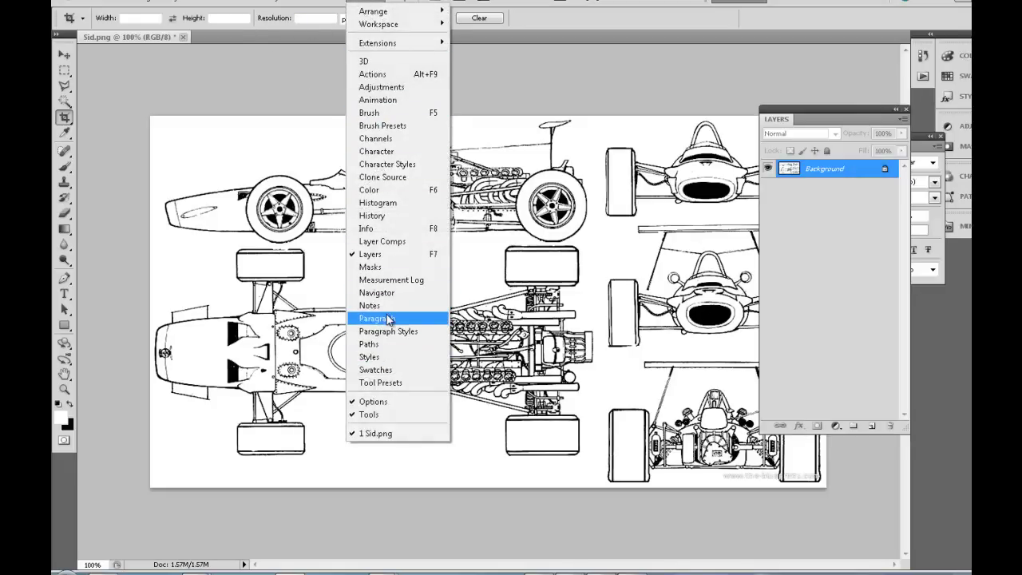
click(375, 215)
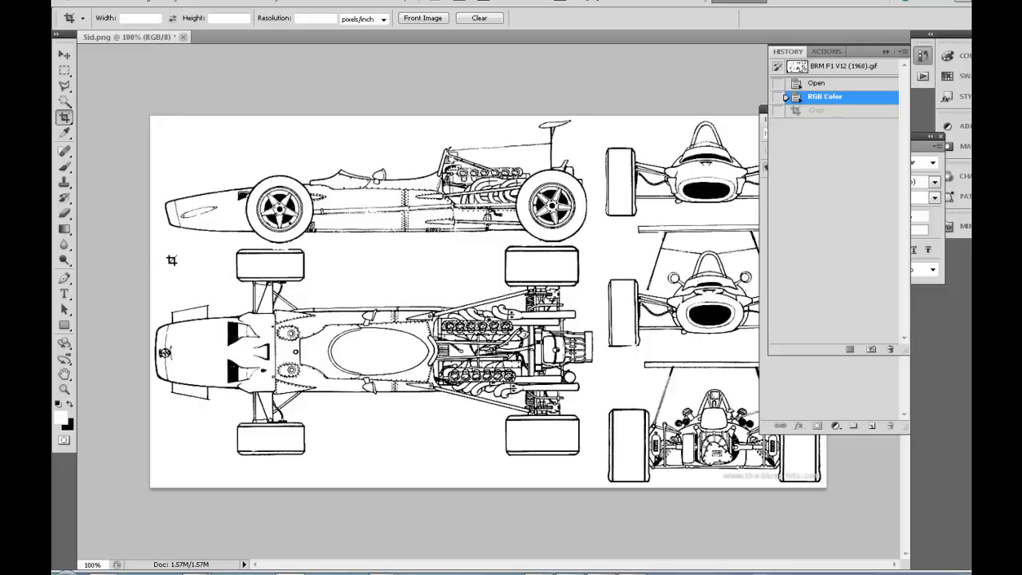
Draw a crop box around the car's top view, tightening its top edge and pulling the right edge to the tail.
drag(158, 247, 579, 457)
drag(579, 457, 594, 456)
alt+scroll(356, 289, up, 2)
alt+scroll(378, 267, up, 2)
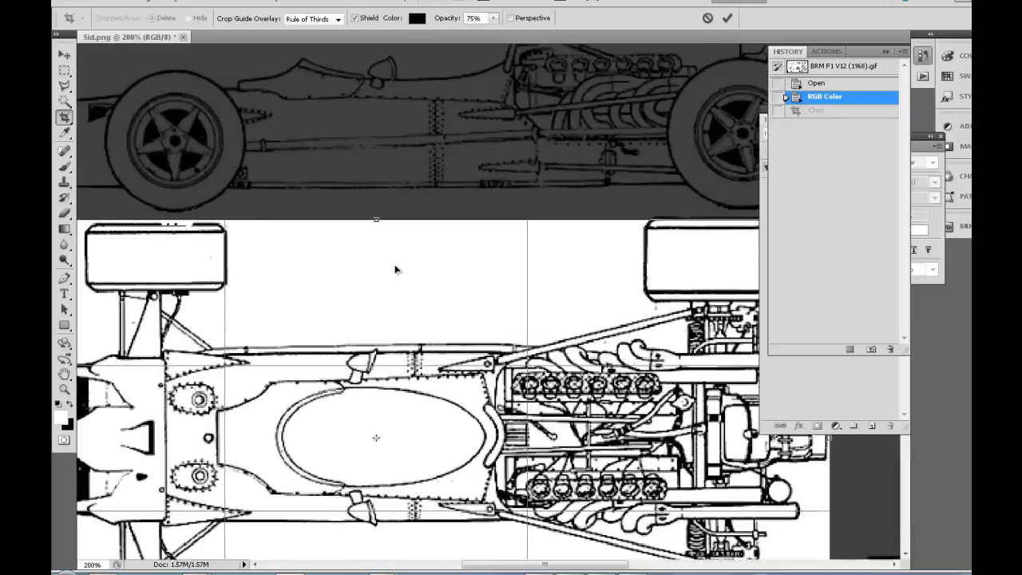
alt+scroll(394, 269, up, 2)
drag(248, 281, 518, 274)
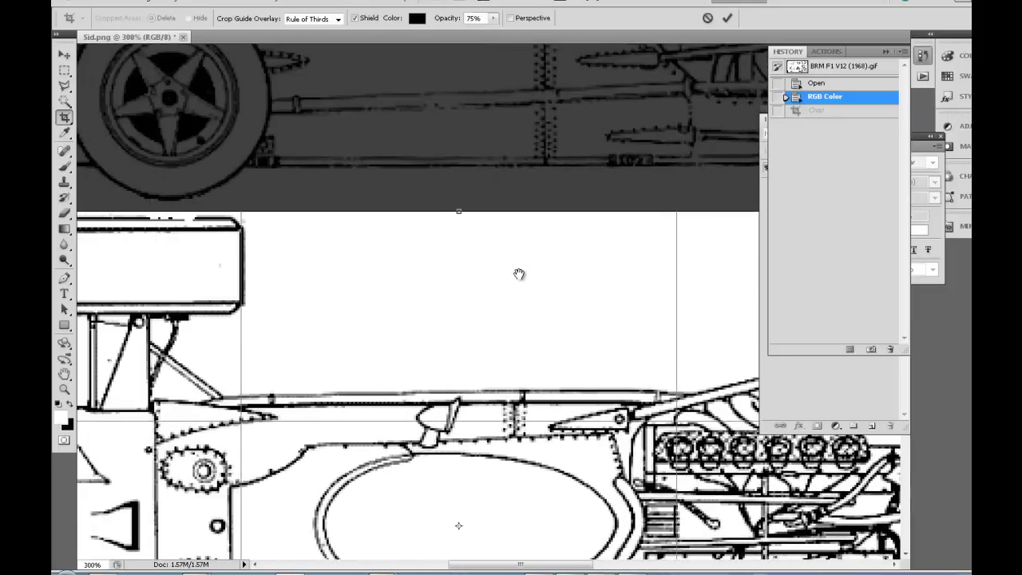
drag(459, 213, 459, 217)
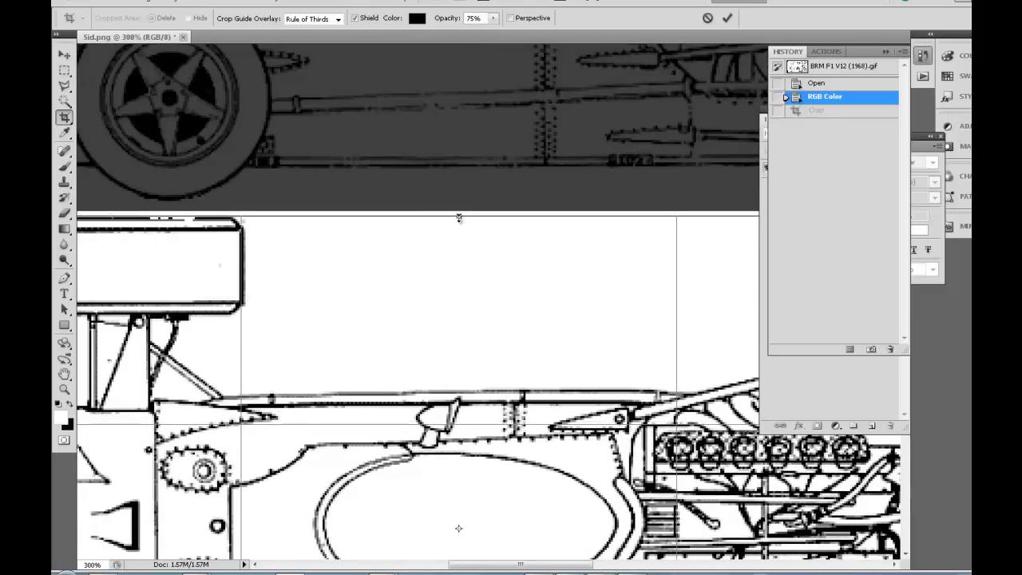
mouse_move(547, 320)
mouse_down()
mouse_move(393, 296)
mouse_move(463, 267)
mouse_move(503, 263)
mouse_up()
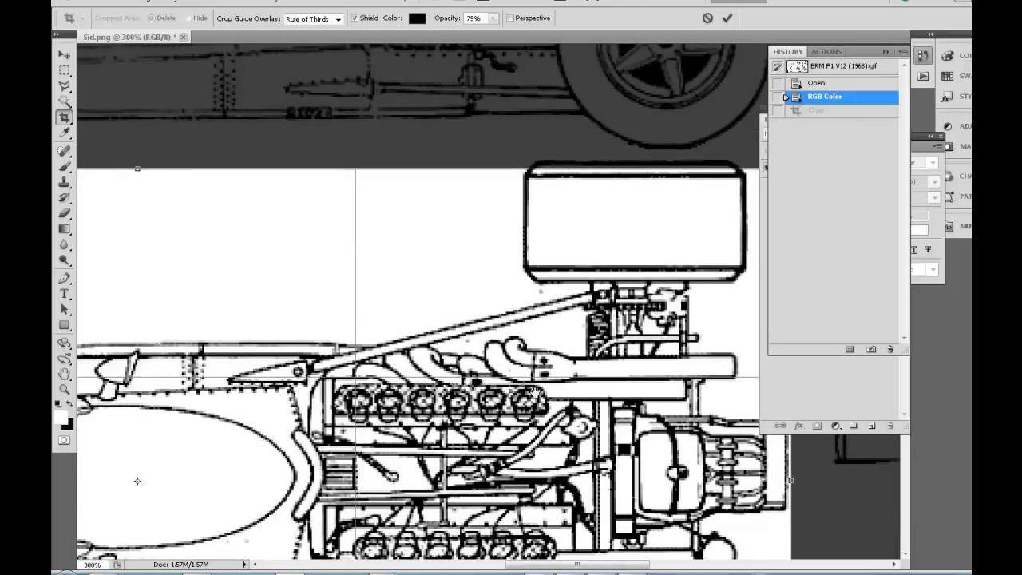
drag(533, 393, 471, 175)
drag(662, 242, 517, 242)
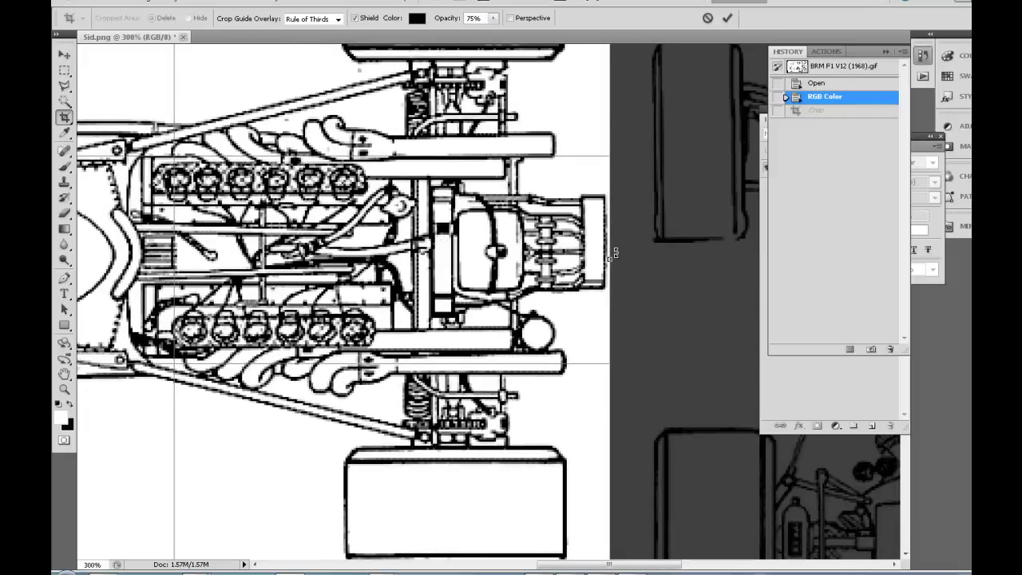
drag(610, 260, 608, 261)
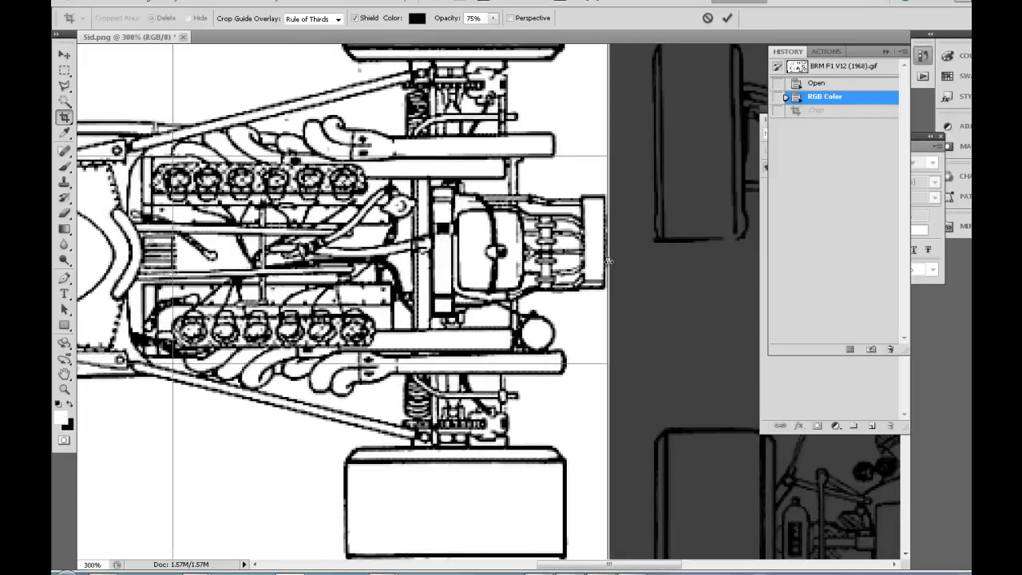
drag(608, 261, 606, 261)
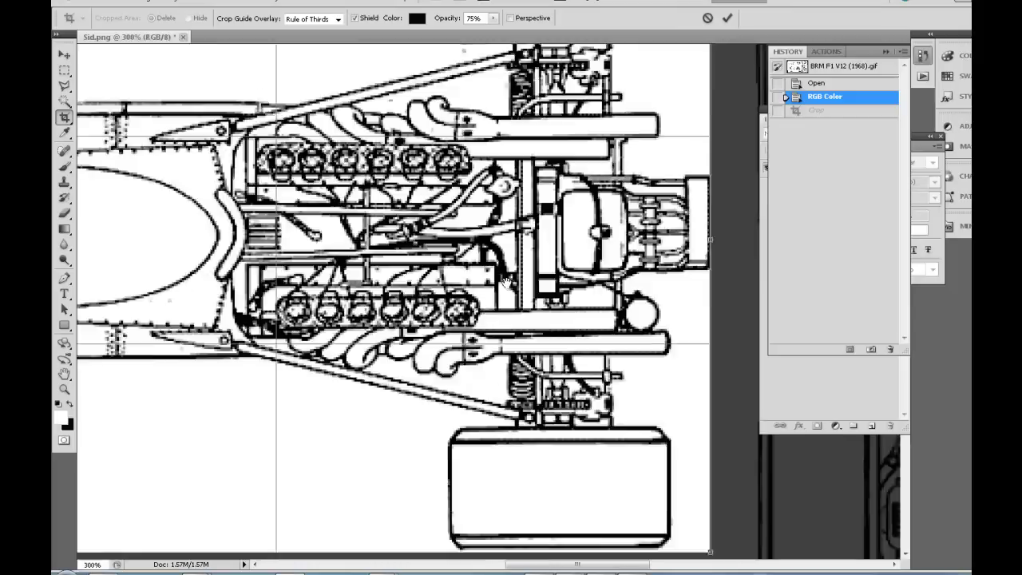
Raise the crop's bottom edge and extend its left edge just past the car's nose.
mouse_move(89, 530)
mouse_down()
mouse_move(376, 355)
mouse_move(310, 358)
mouse_up()
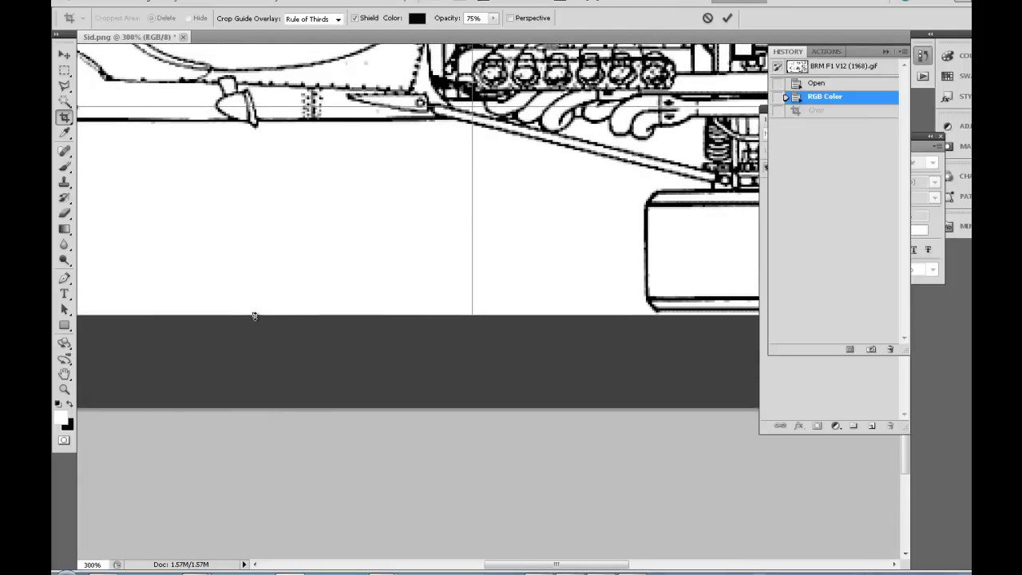
drag(253, 314, 254, 311)
alt+scroll(426, 328, down, 1)
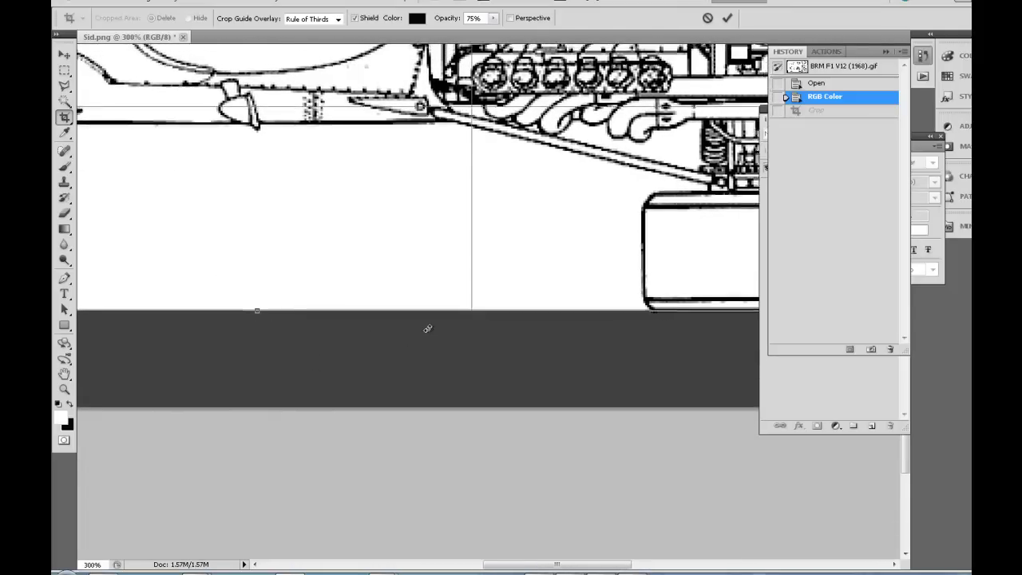
mouse_move(427, 336)
mouse_down()
mouse_move(440, 370)
mouse_move(595, 406)
mouse_move(595, 438)
mouse_move(590, 422)
mouse_move(240, 354)
mouse_move(256, 479)
mouse_up()
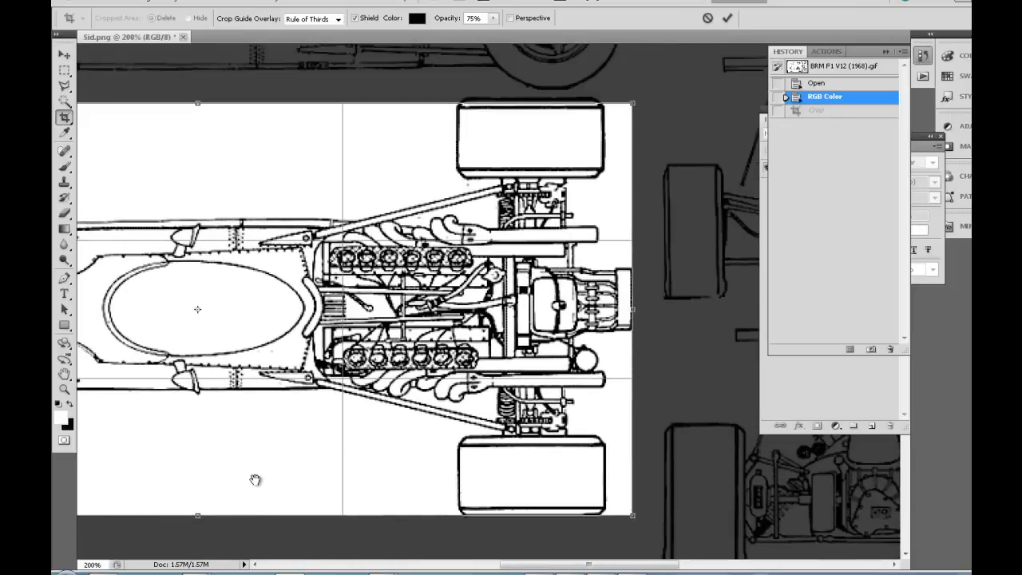
drag(241, 130, 263, 157)
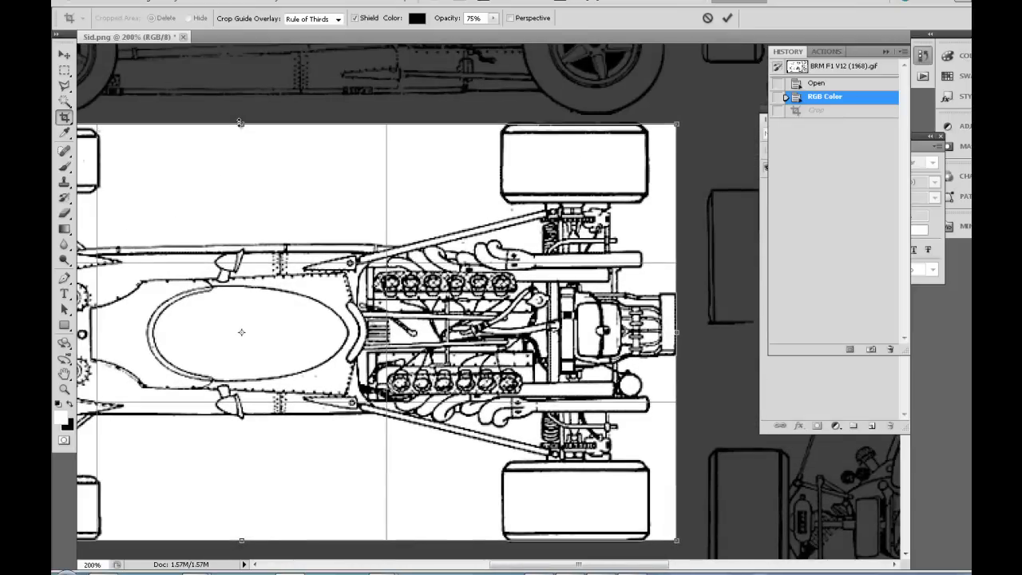
mouse_move(292, 259)
mouse_down()
mouse_move(296, 284)
mouse_move(332, 274)
mouse_up()
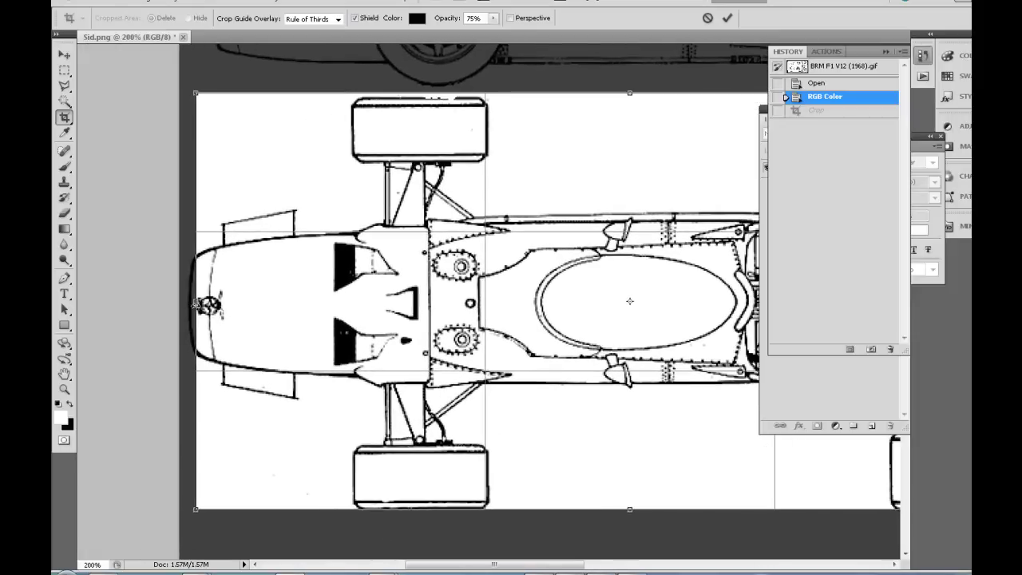
drag(194, 303, 187, 304)
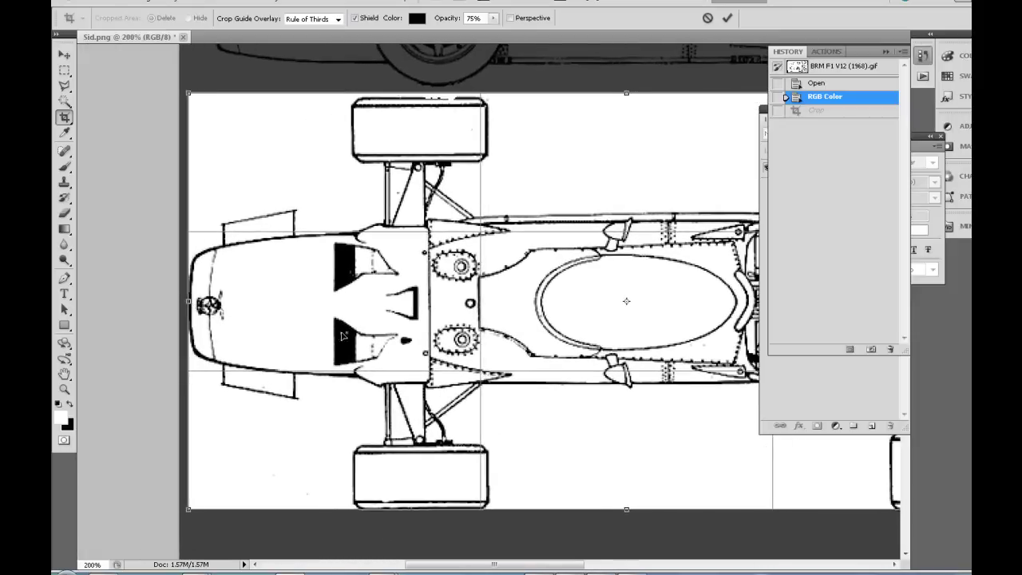
Apply the crop and save it as Top.png in sourceimages with default PNG options.
key(Return)
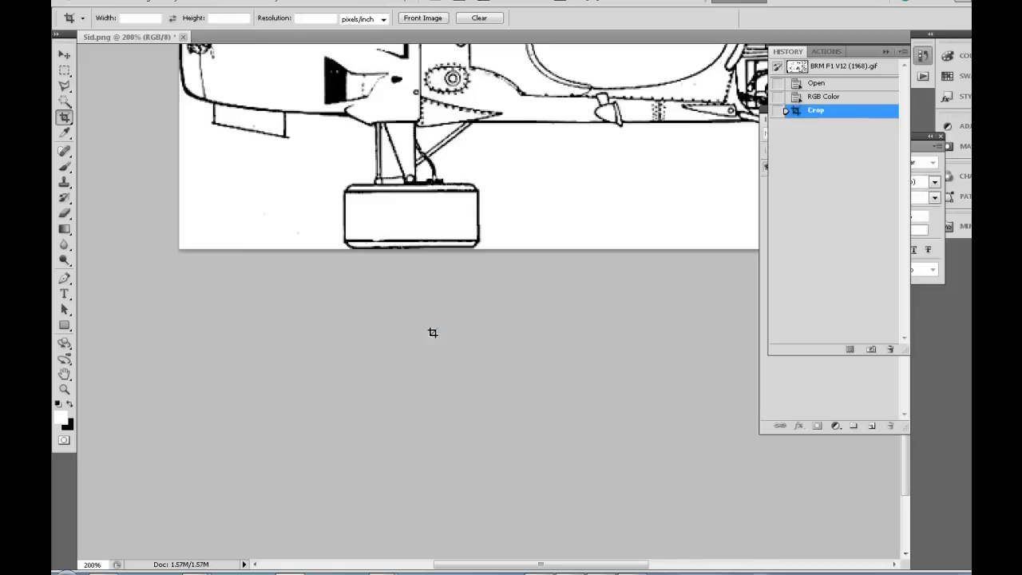
key(ctrl+shift+s)
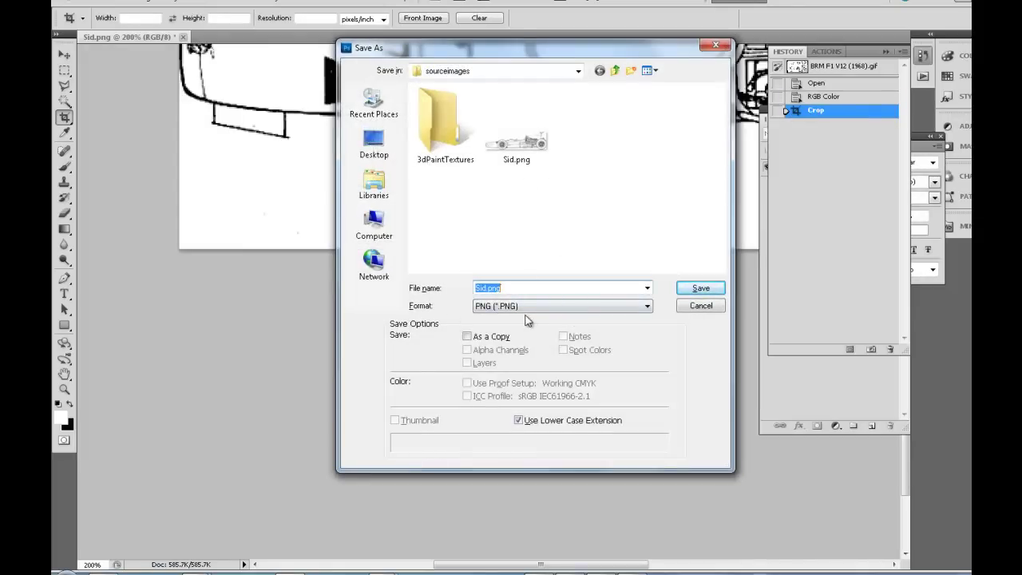
text(To)
text(p)
click(699, 290)
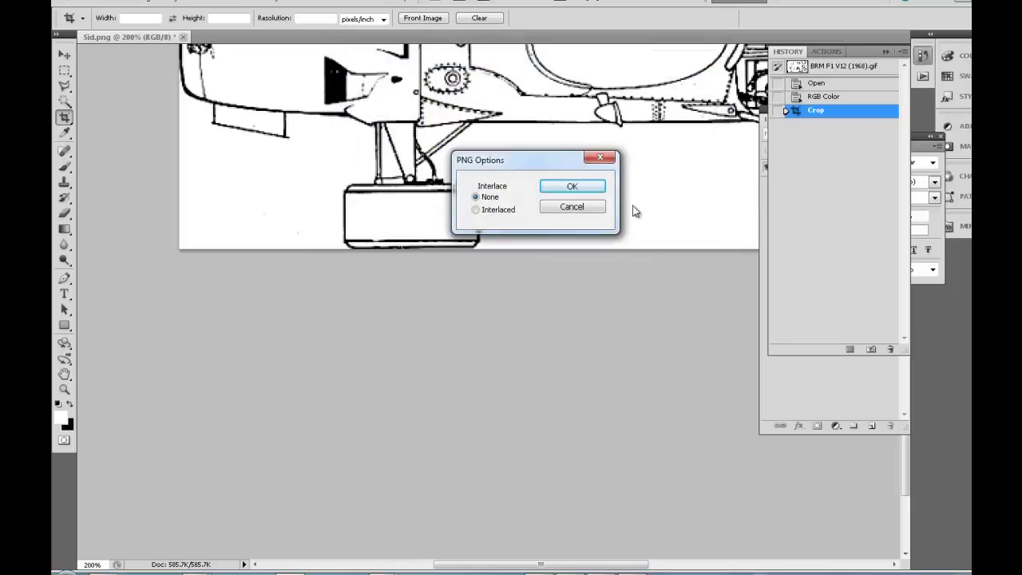
click(566, 190)
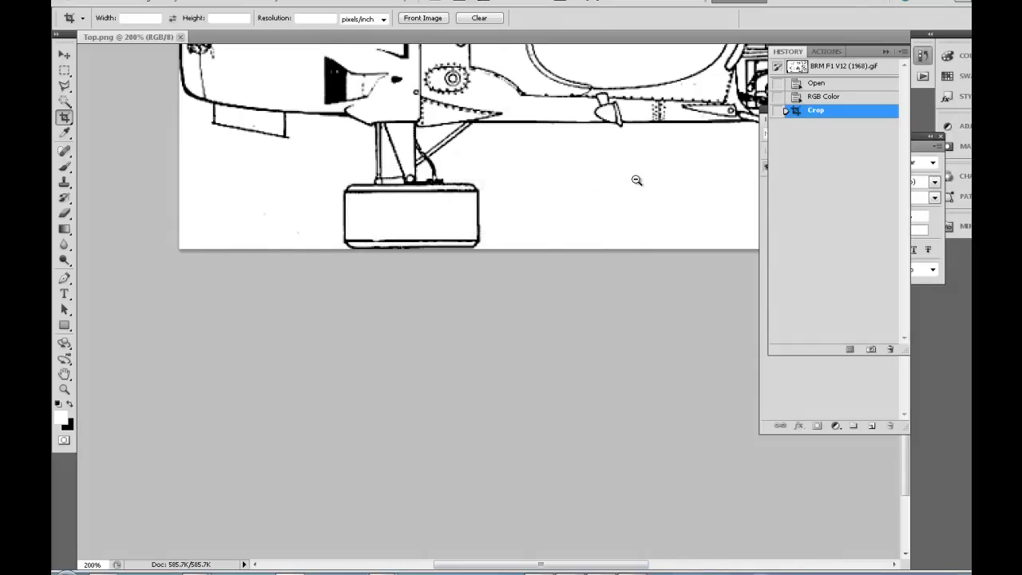
key(ctrl+minus)
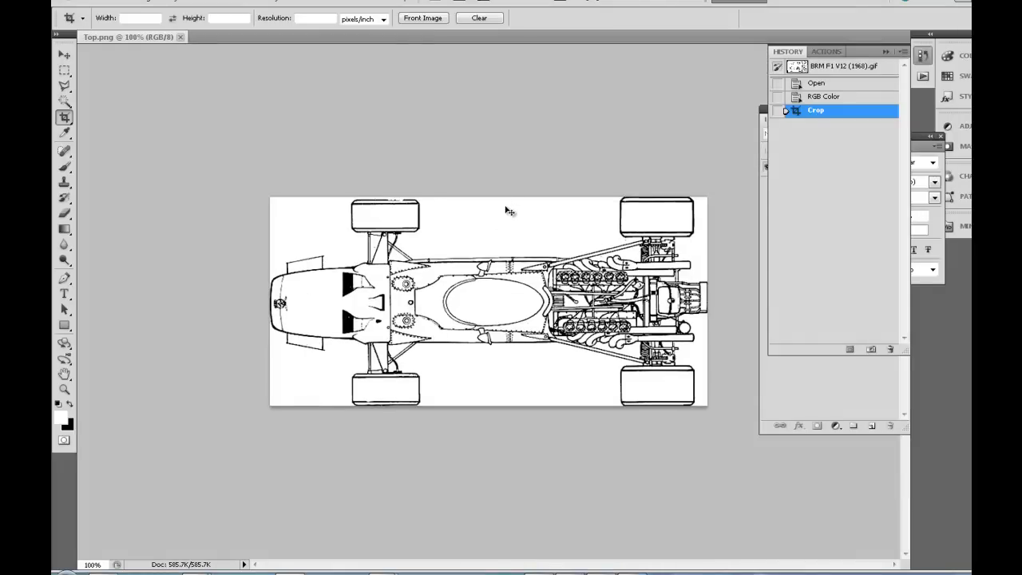
Undo the top-view crop and zoom in on the lower-right car view.
key(ctrl+z)
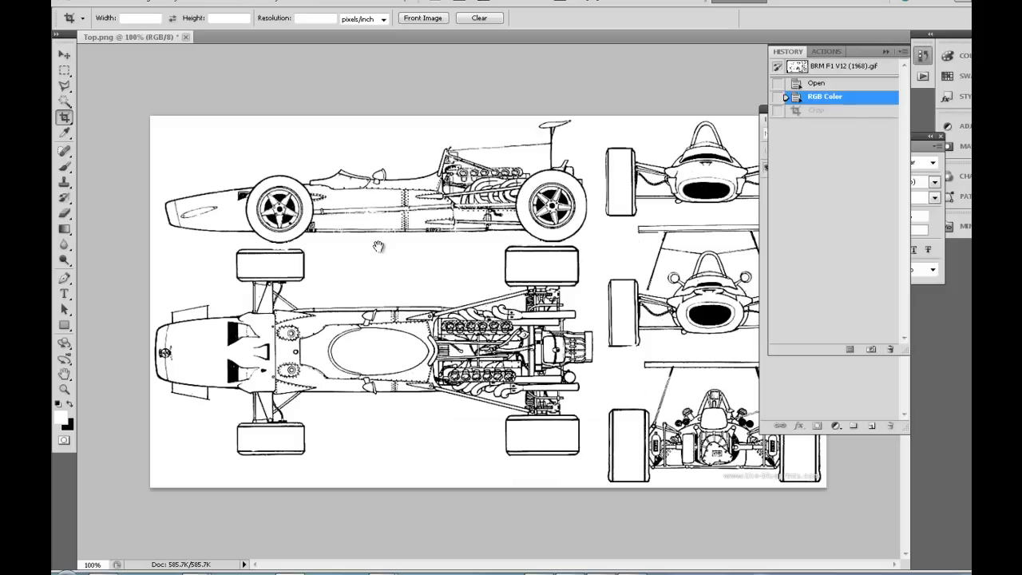
ctrl+click(607, 252)
drag(639, 255, 374, 261)
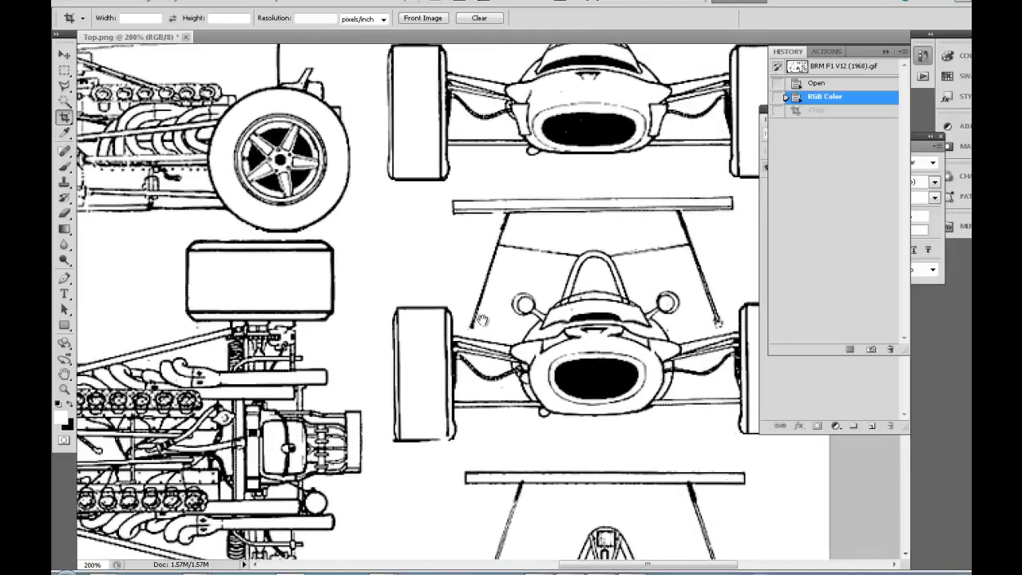
drag(483, 320, 418, 286)
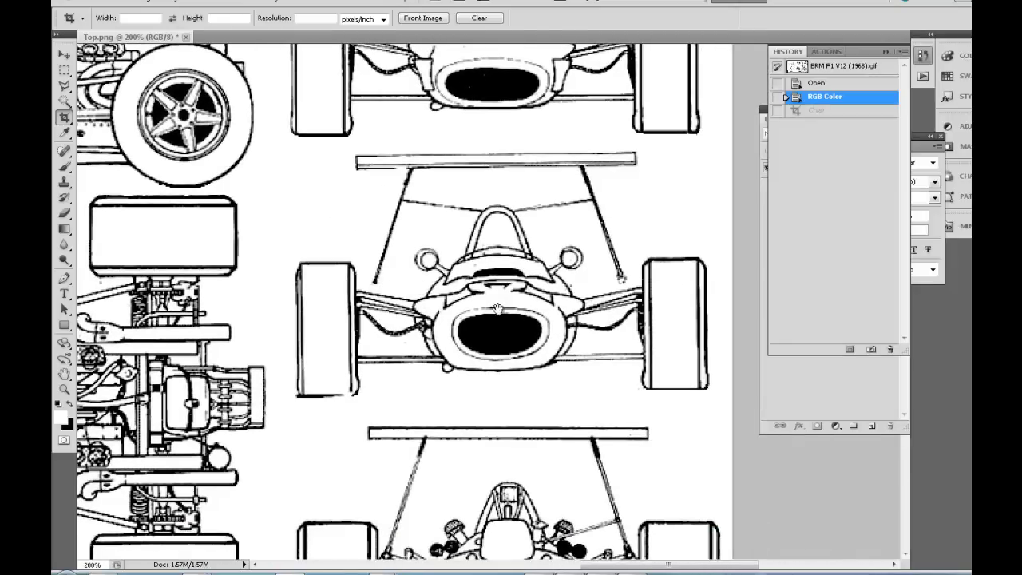
mouse_move(477, 400)
mouse_down()
mouse_move(439, 294)
mouse_move(471, 119)
mouse_up()
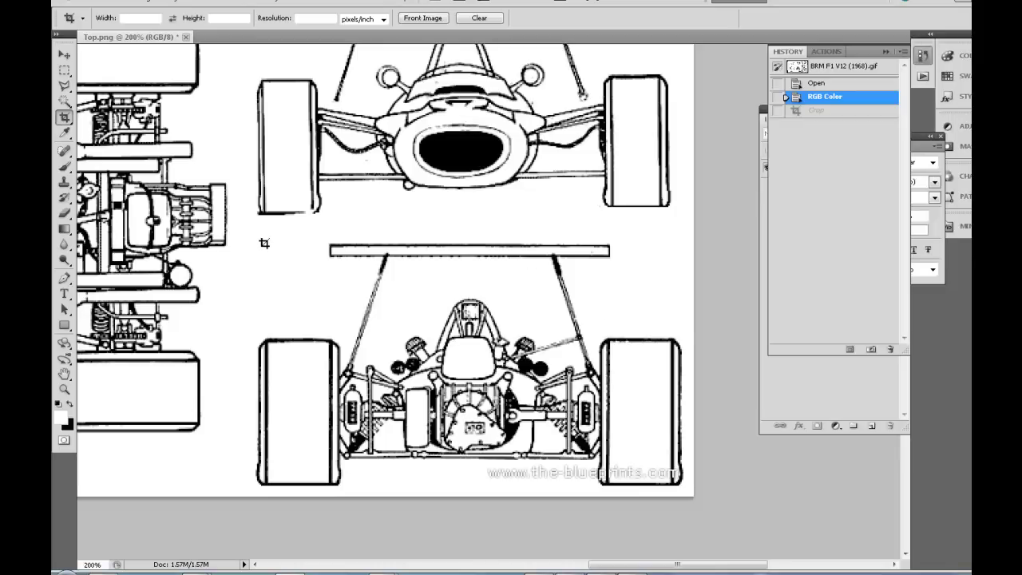
Crop the sheet to the lower-right front view, tightening the top and right edges.
mouse_move(248, 242)
mouse_down()
mouse_move(663, 489)
mouse_move(683, 484)
mouse_up()
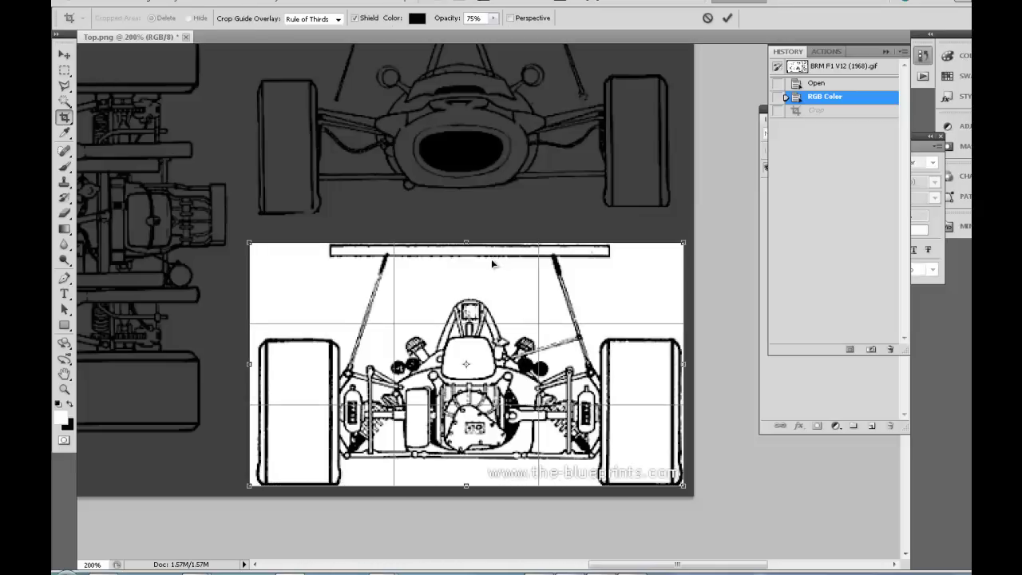
drag(452, 325, 452, 309)
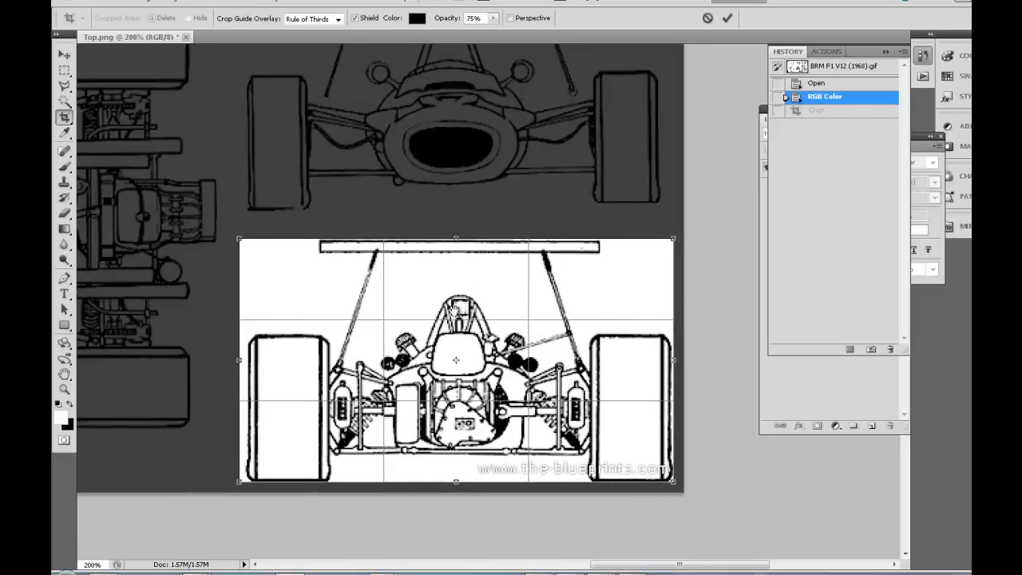
drag(455, 238, 454, 241)
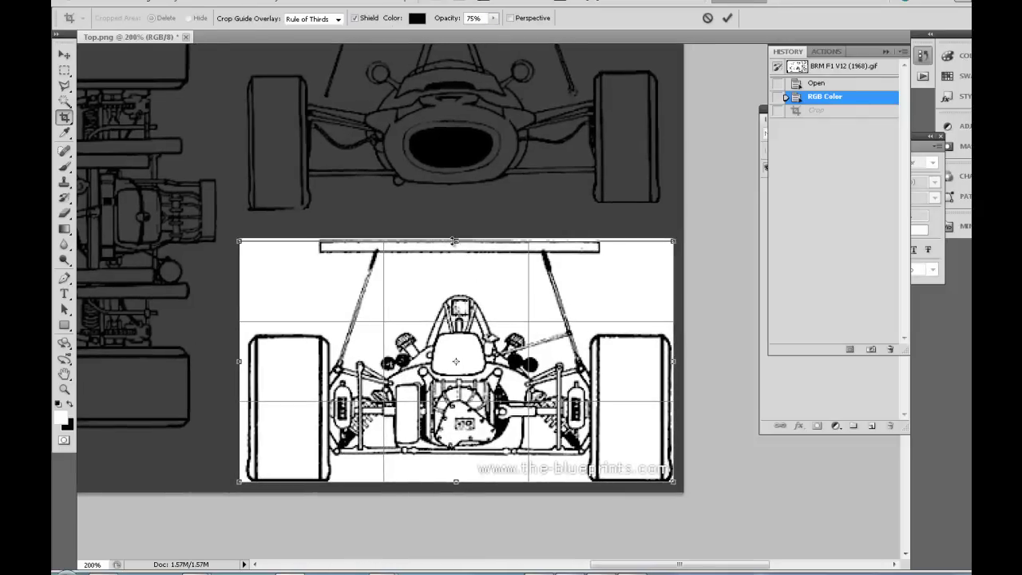
mouse_move(268, 376)
mouse_down()
mouse_move(272, 325)
mouse_move(252, 310)
mouse_up()
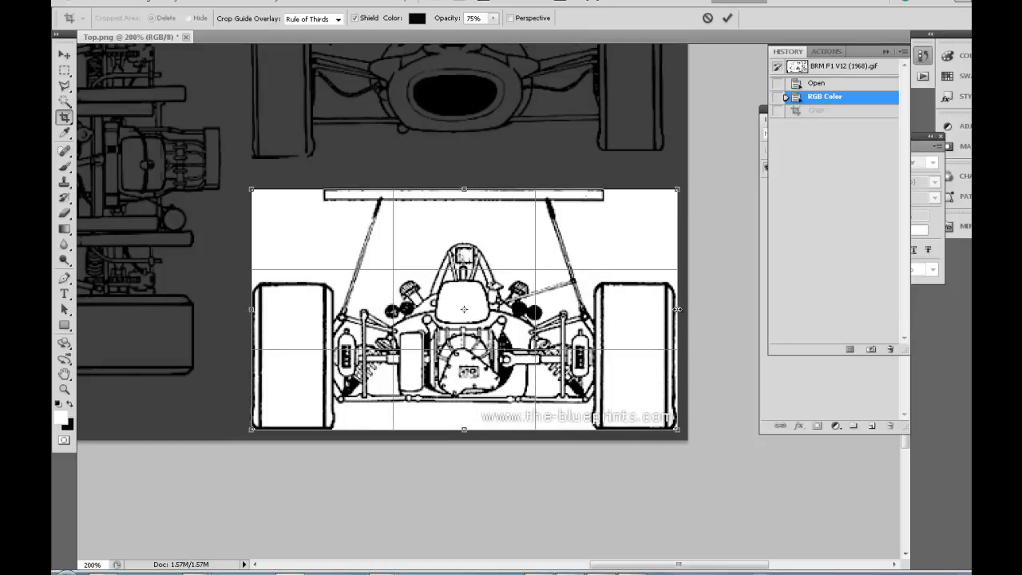
drag(676, 309, 672, 309)
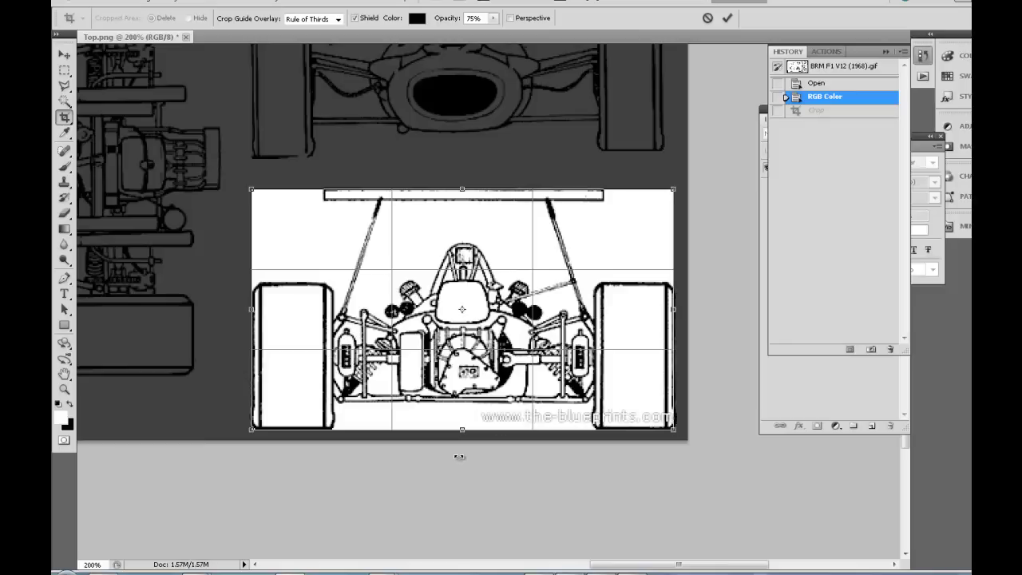
key(Return)
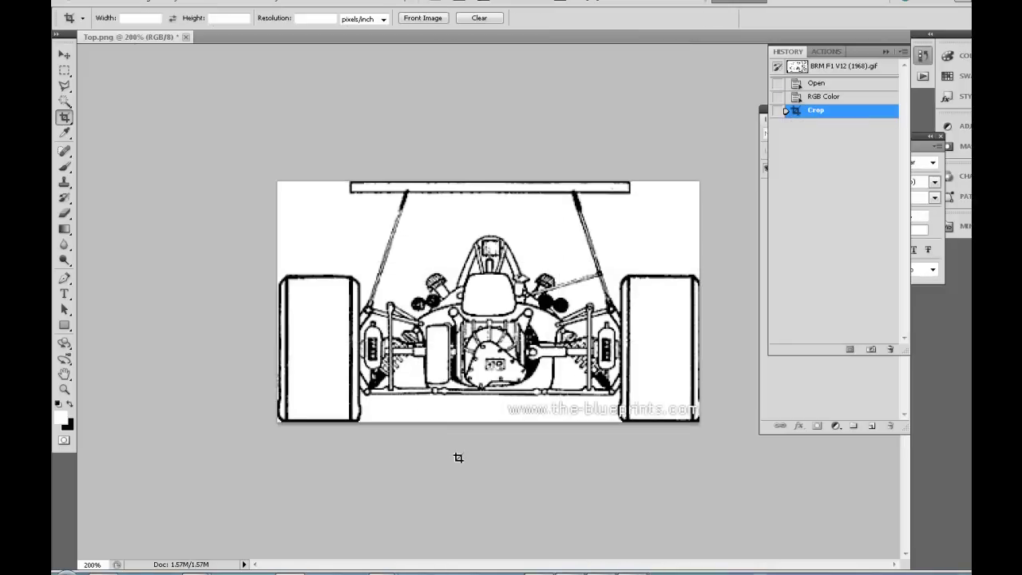
Save the cropped view as Front.png with default PNG options.
key(ctrl+shift+s)
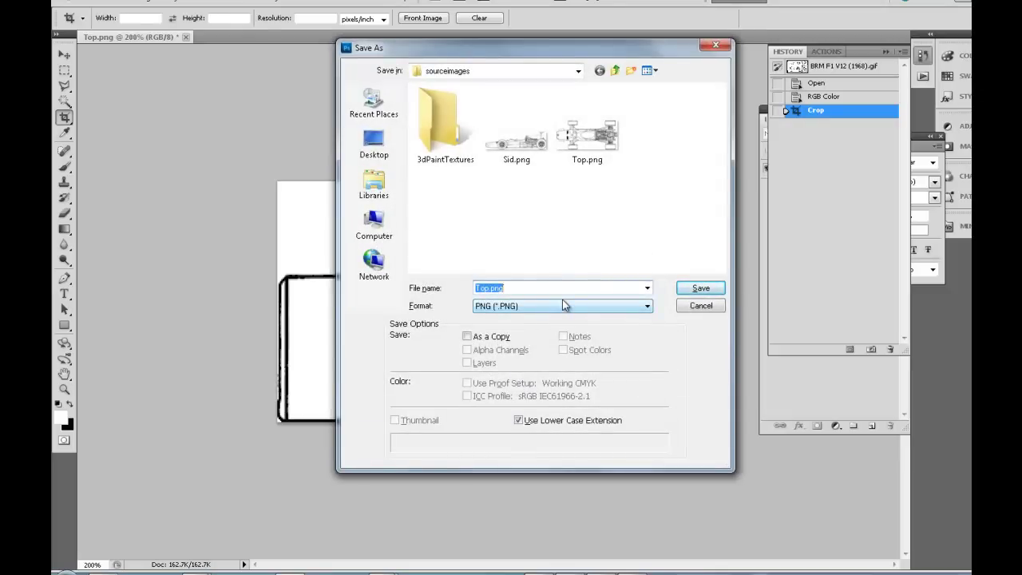
text(Front)
click(687, 289)
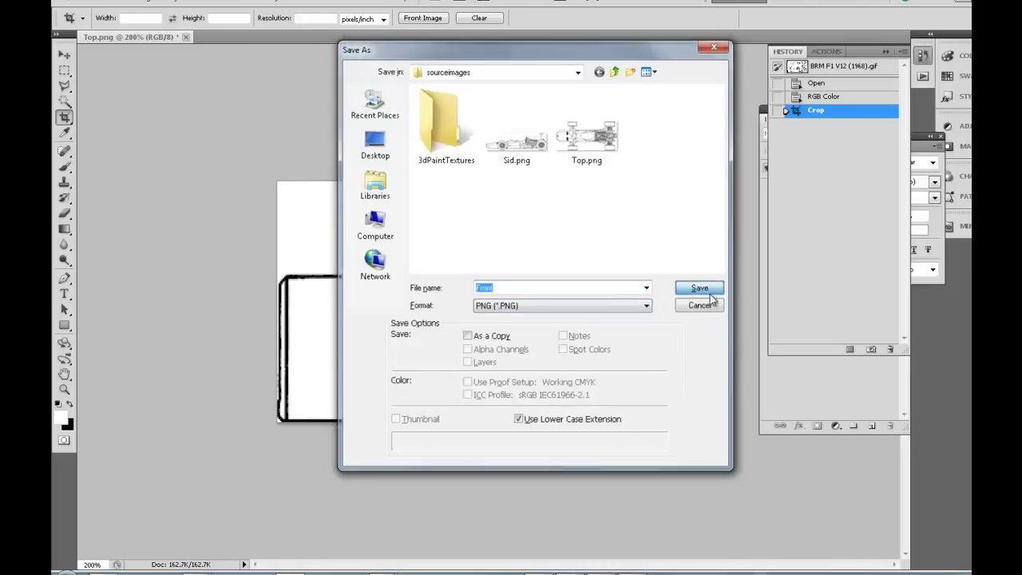
click(582, 189)
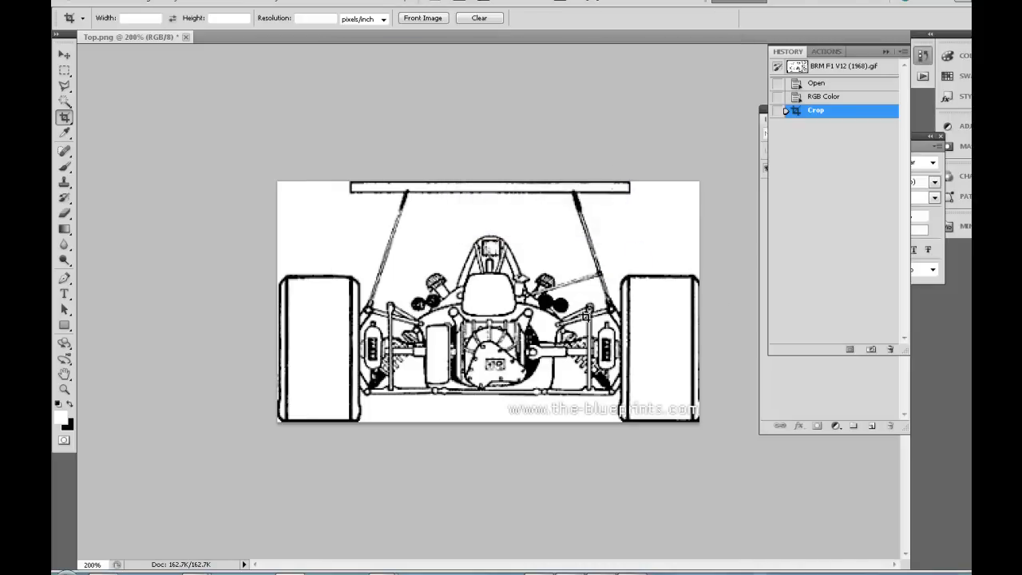
Restore the full uncropped blueprint in Photoshop and switch back to Maya.
key(ctrl+z)
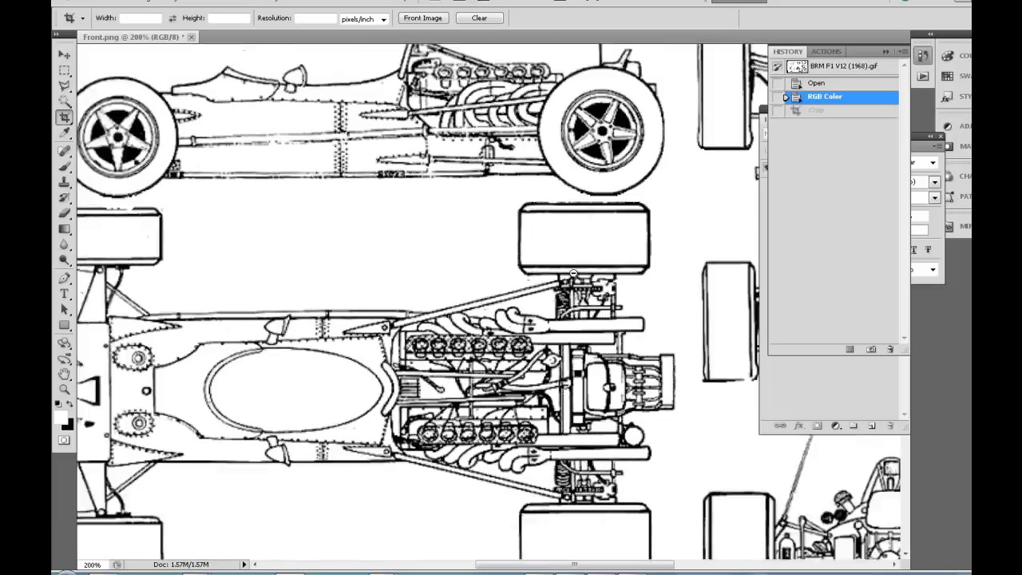
key(ctrl+minus)
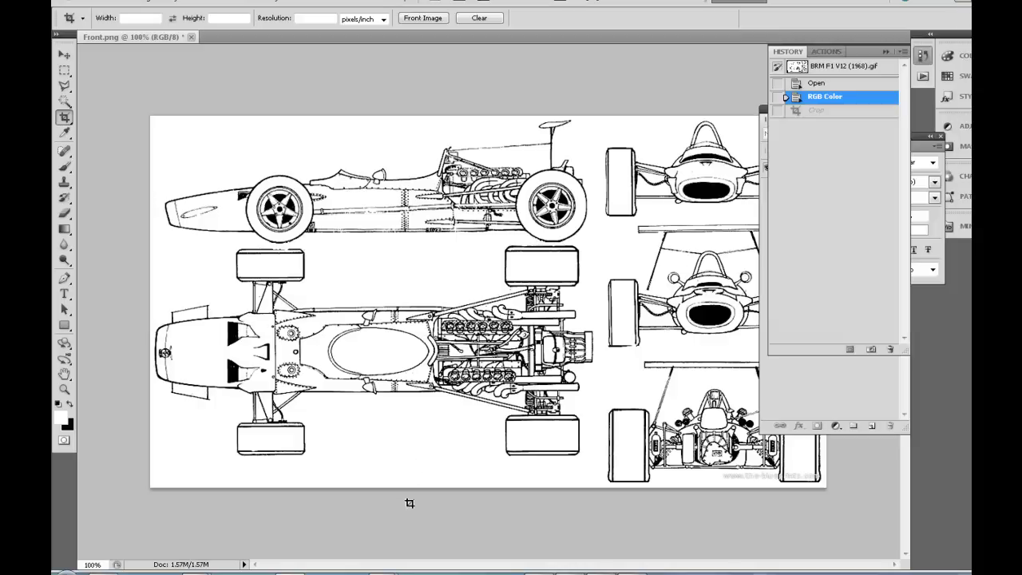
click(449, 520)
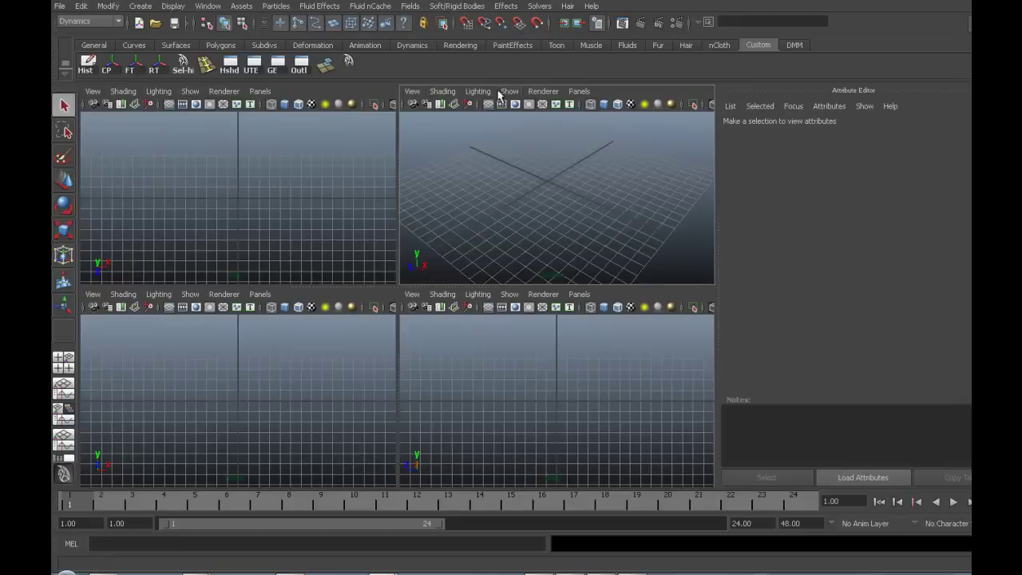
Import Top.png from sourceimages as the top viewport's image plane.
click(93, 91)
mouse_move(120, 271)
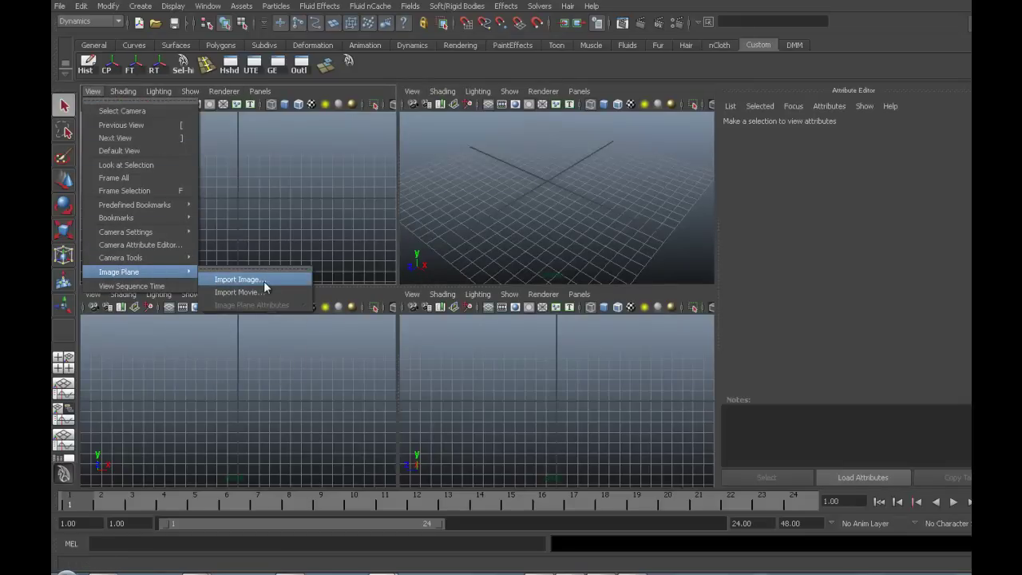
click(266, 280)
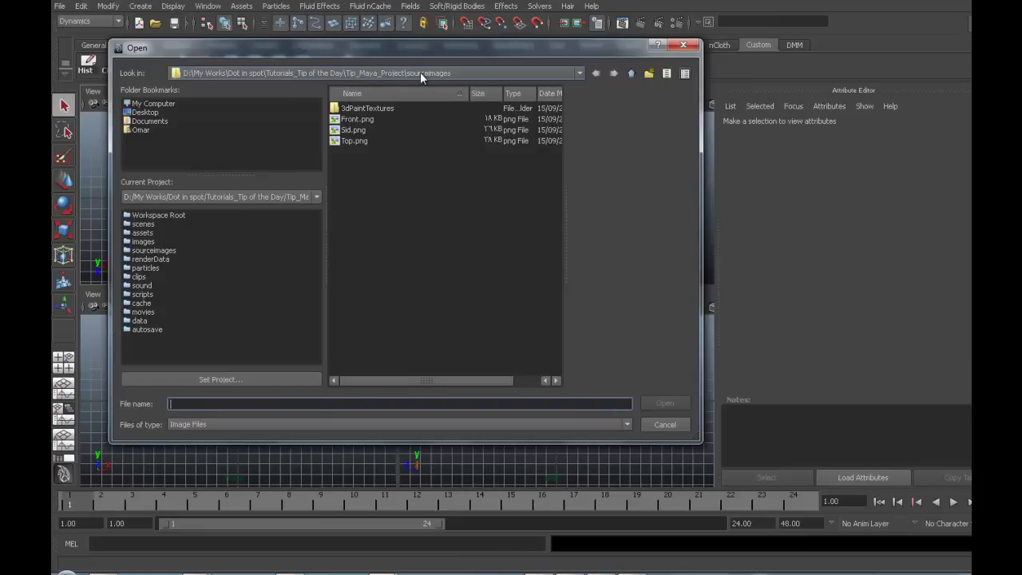
click(356, 141)
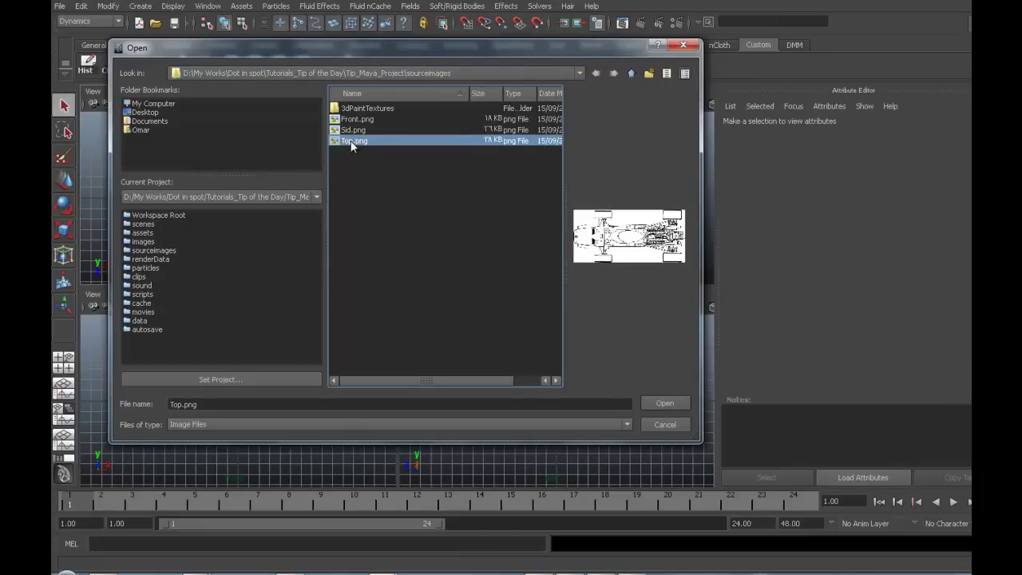
double_click(352, 143)
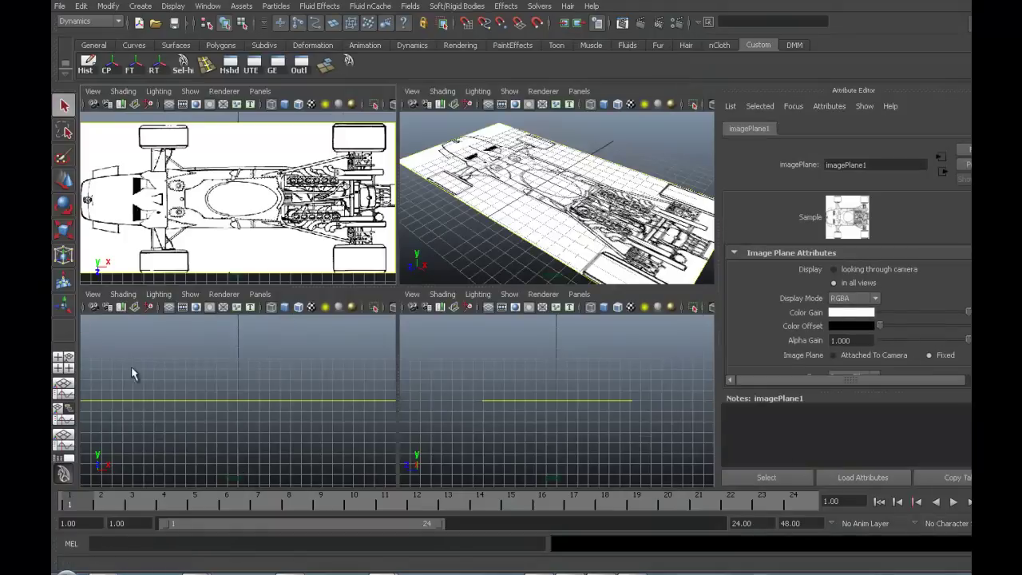
Import Front.png as the front viewport's image plane (imagePlane2).
click(92, 294)
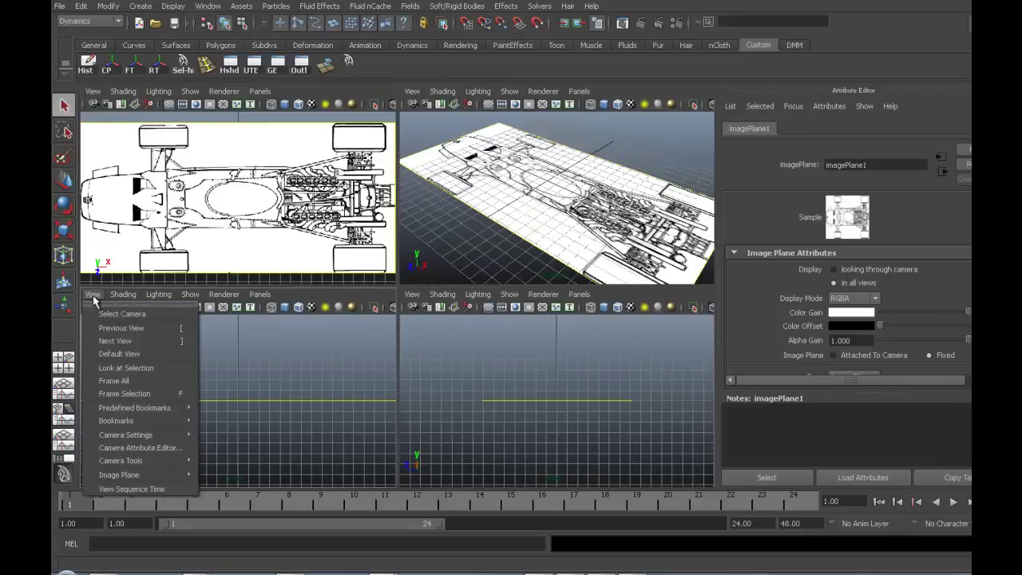
mouse_move(120, 474)
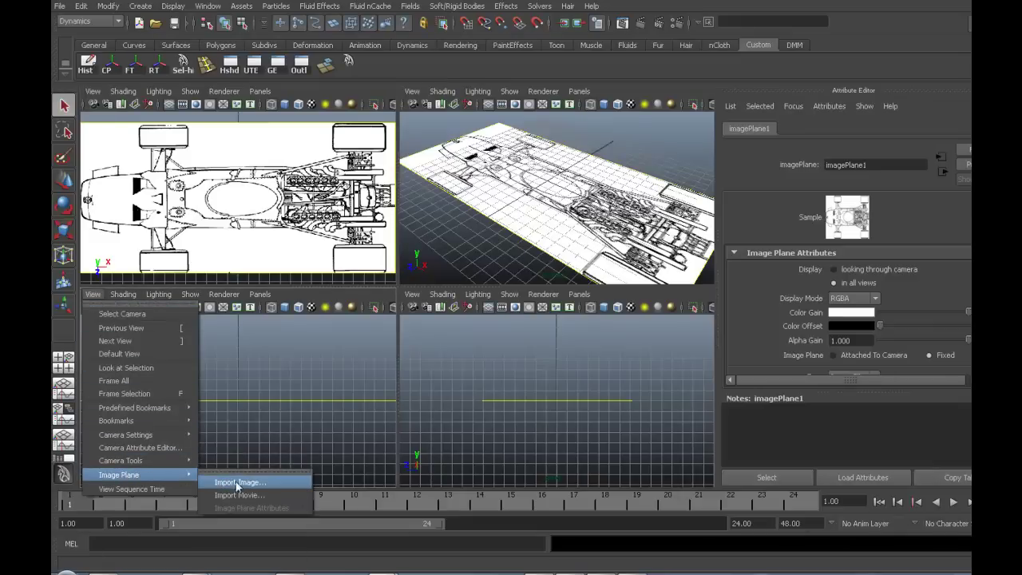
click(257, 482)
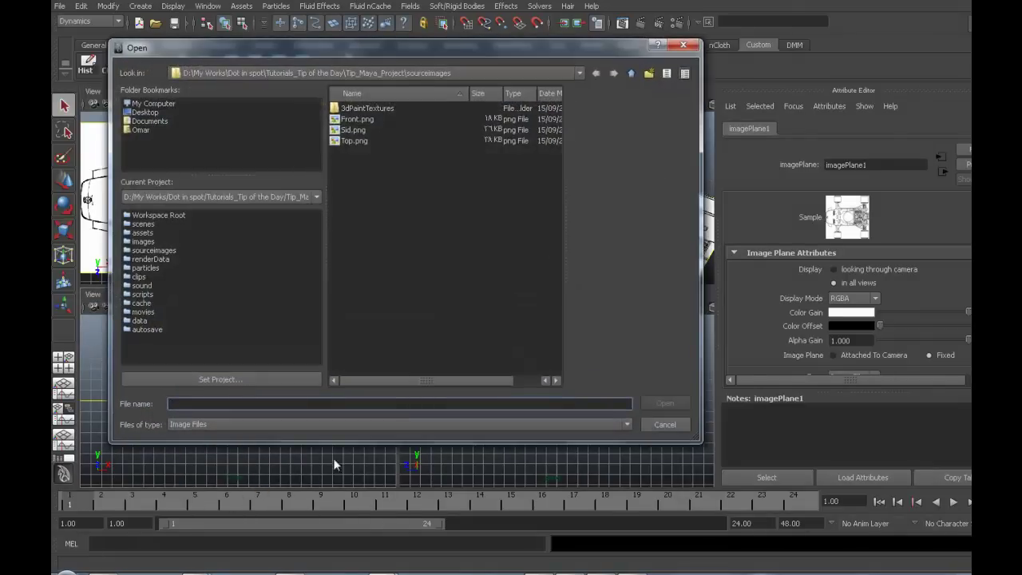
double_click(355, 120)
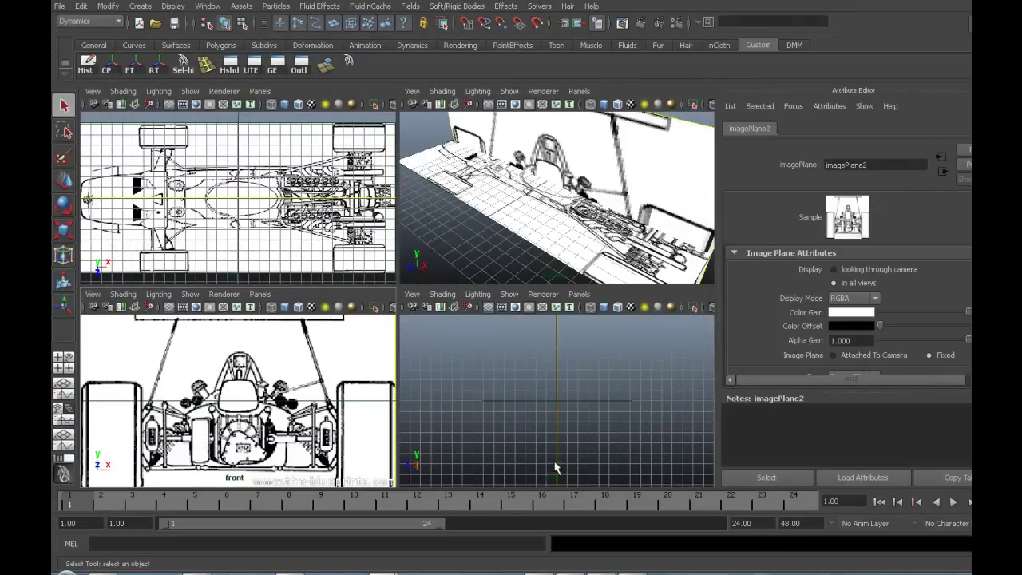
click(412, 295)
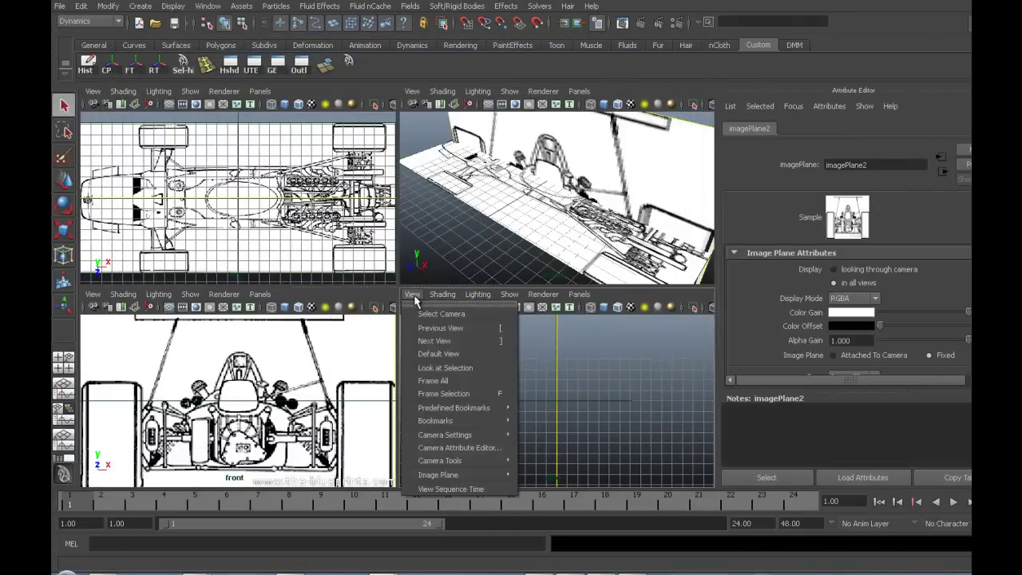
mouse_move(438, 474)
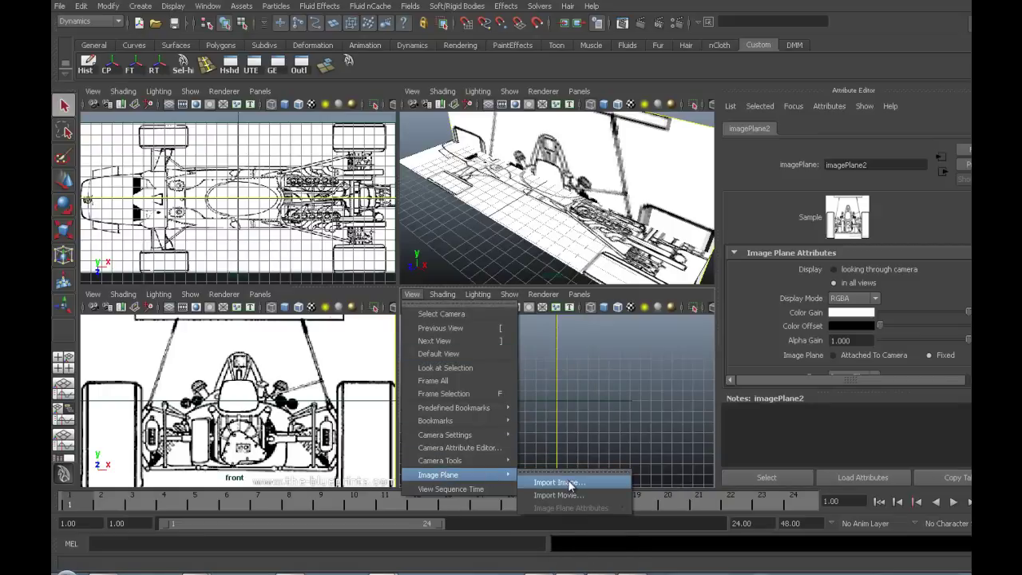
Import Sid.png as the side viewport's image plane (imagePlane3).
click(559, 483)
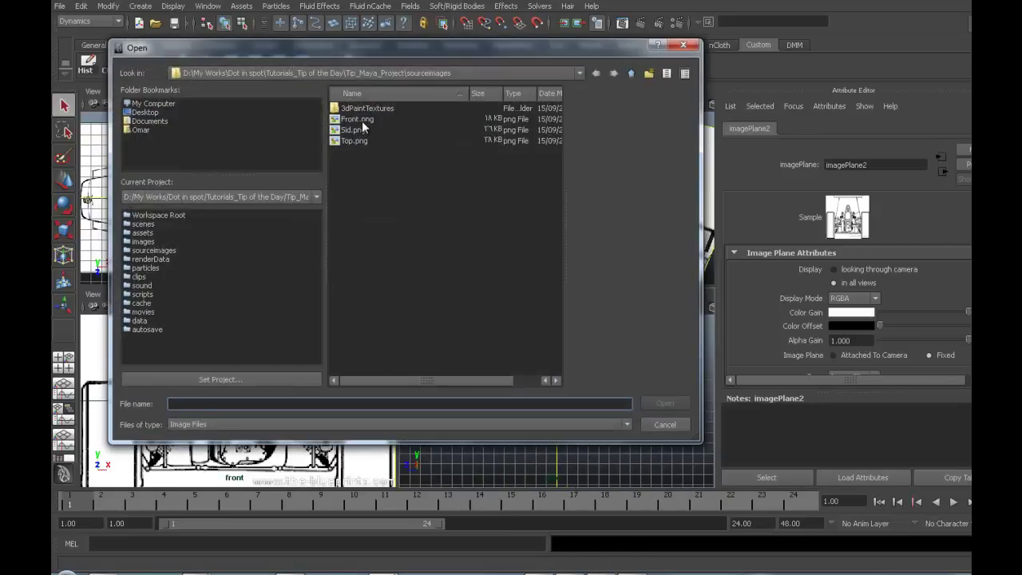
click(358, 131)
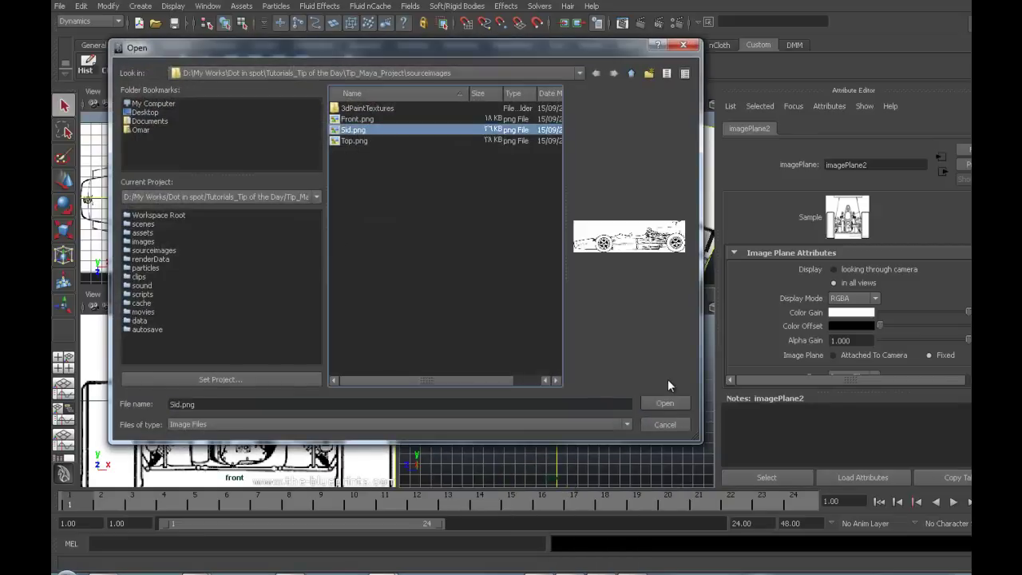
click(665, 402)
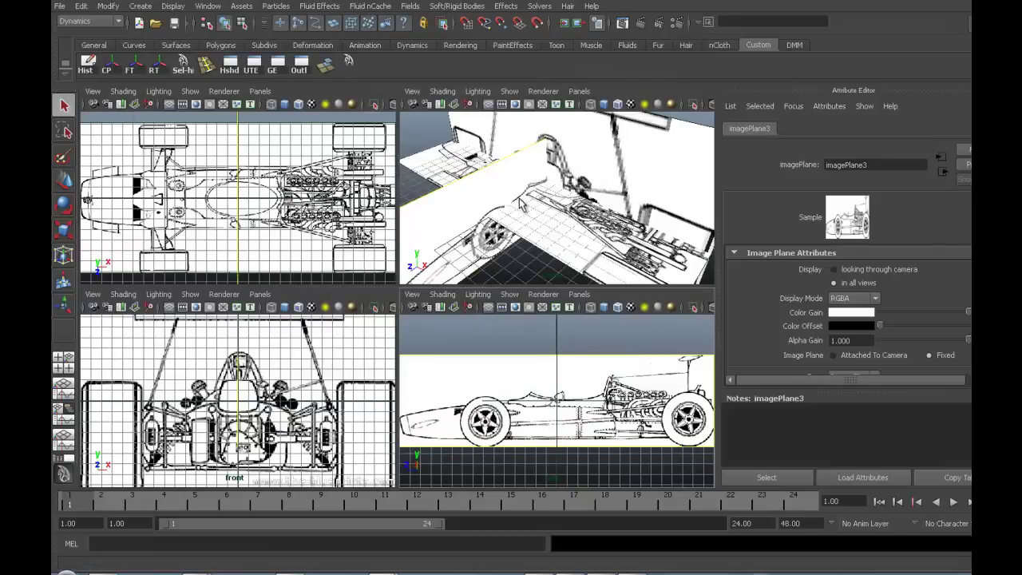
Maximize the perspective view, frame all image planes, and select the front blueprint plane.
key(space)
scroll(531, 264, up, 3)
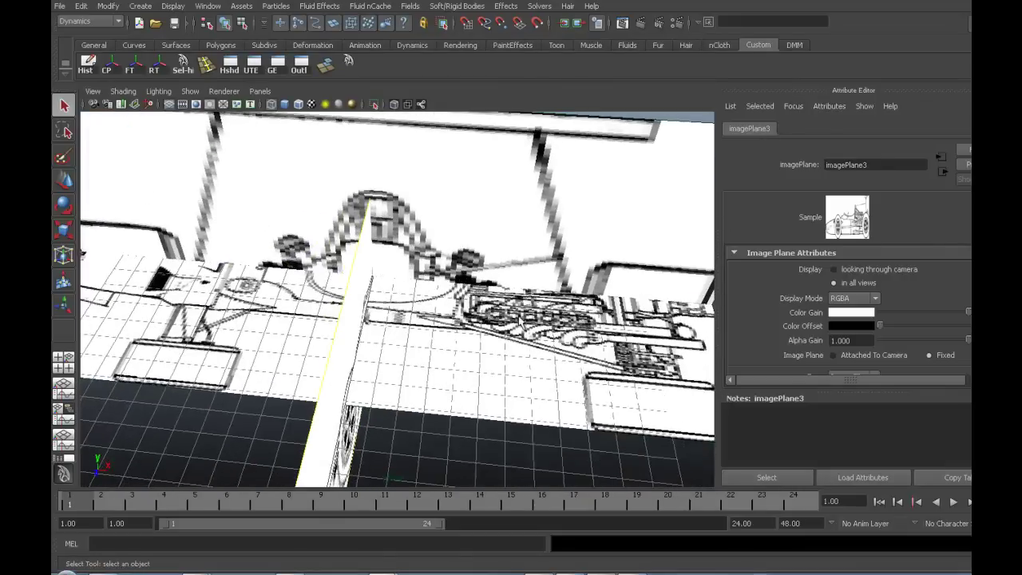
key(a)
mouse_move(447, 343)
alt+mouse_down()
mouse_move(520, 391)
mouse_move(479, 383)
alt+mouse_up()
scroll(519, 391, up, 2)
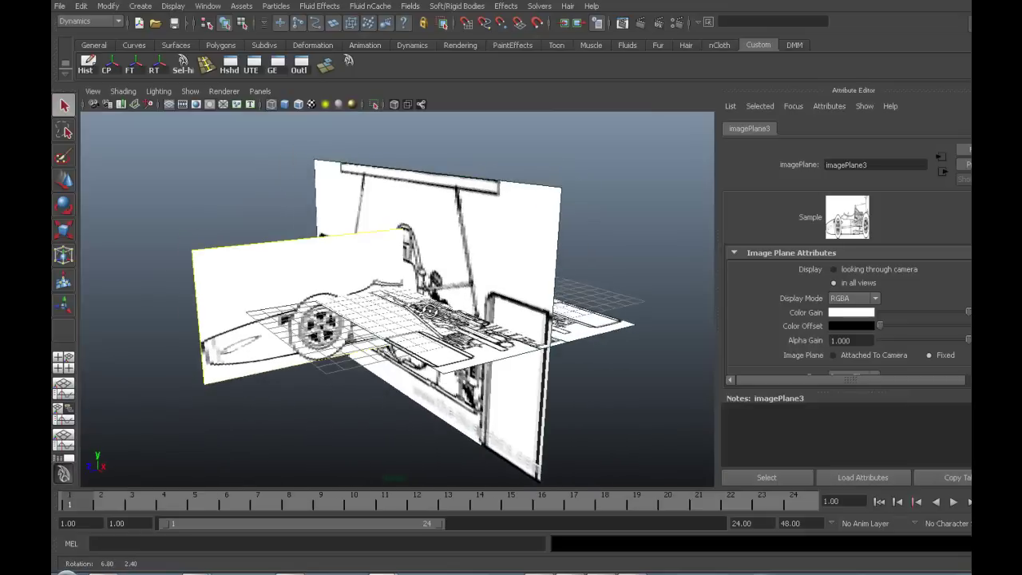
click(324, 172)
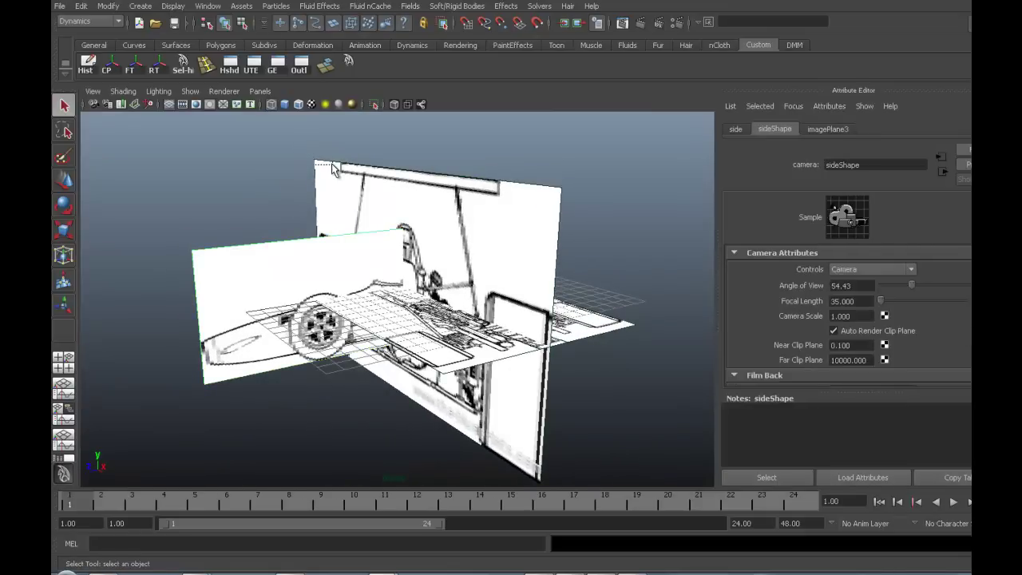
alt+drag(308, 345, 415, 341)
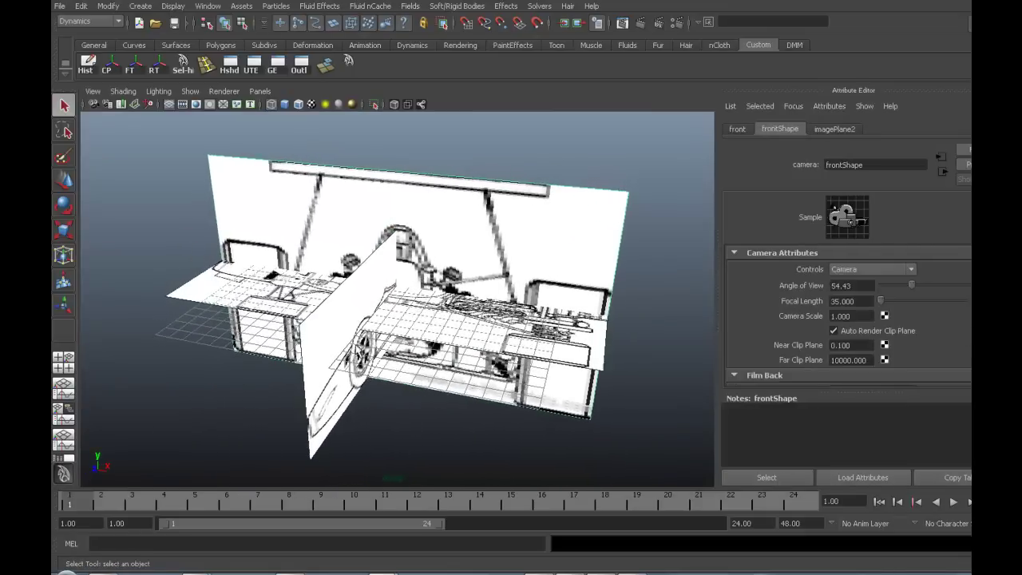
Select the top blueprint plane and orbit to view the car from above and the side.
click(179, 305)
alt+drag(179, 305, 335, 339)
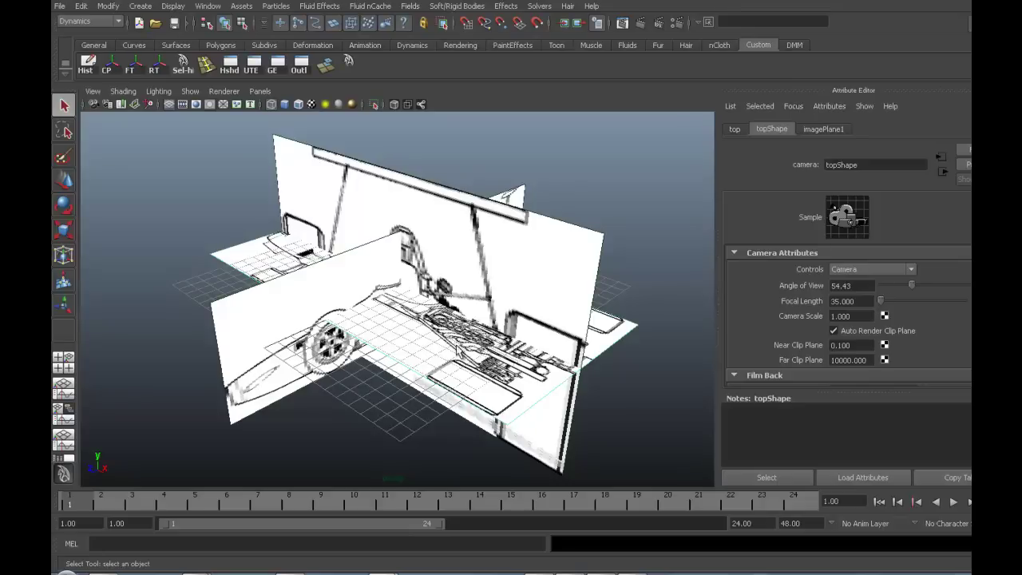
mouse_move(415, 244)
alt+mouse_down()
mouse_move(399, 369)
mouse_move(492, 319)
mouse_move(437, 354)
mouse_move(491, 367)
mouse_move(297, 310)
mouse_move(285, 296)
alt+mouse_up()
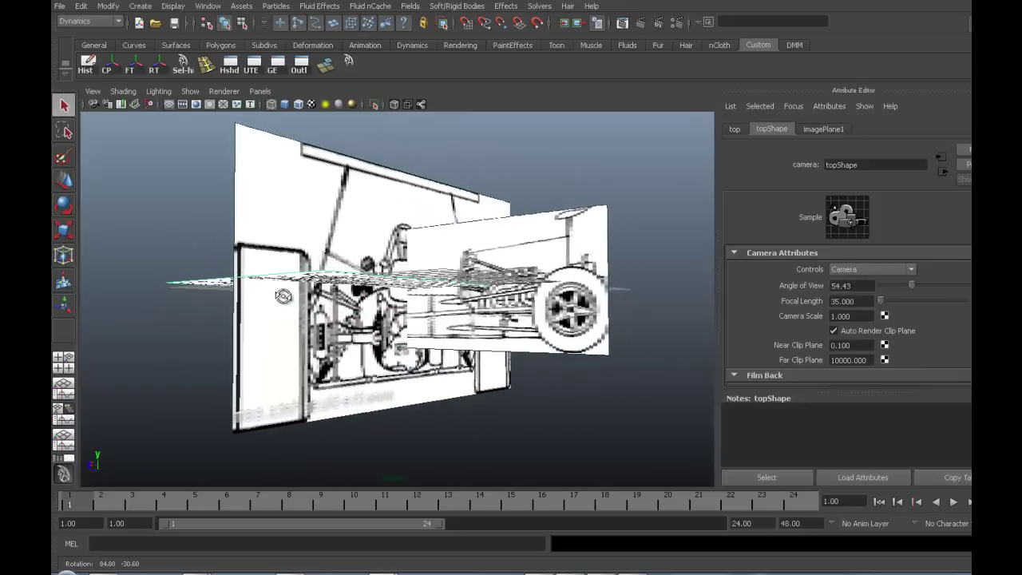
mouse_move(220, 372)
mouse_down()
mouse_move(278, 431)
mouse_move(474, 411)
mouse_up()
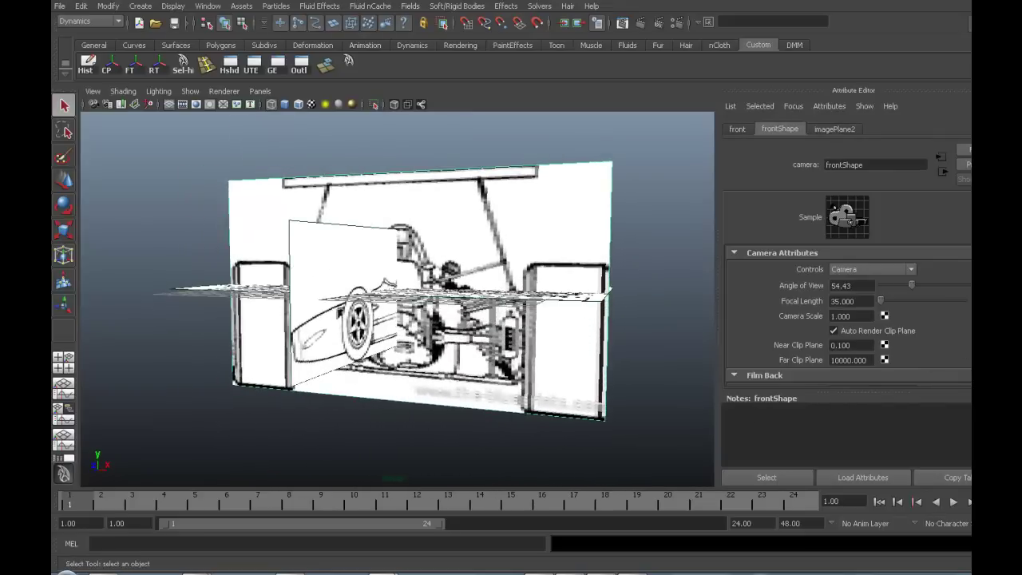
scroll(849, 315, down, 2)
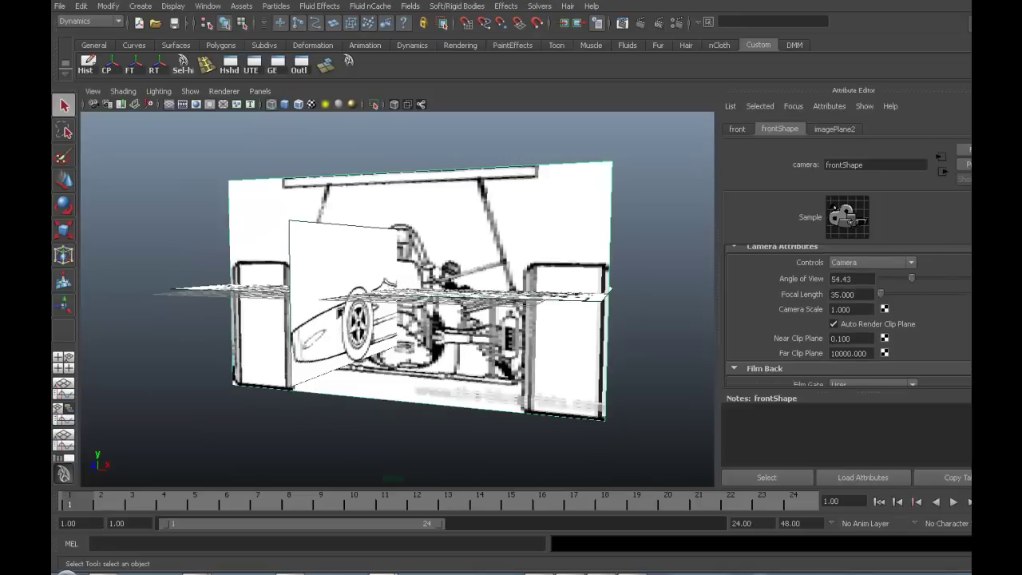
scroll(849, 316, up, 1)
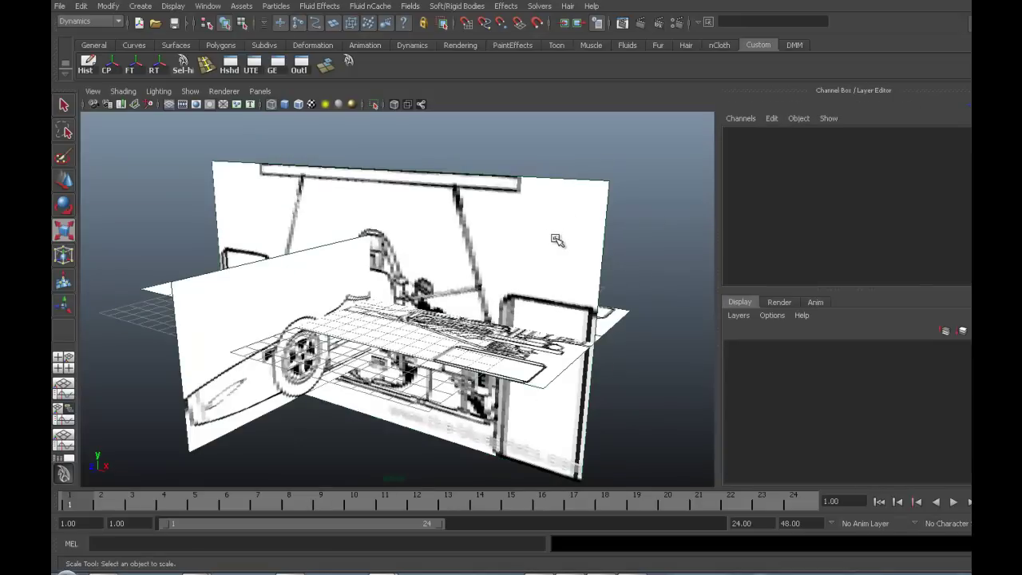
Select the front blueprint plane and show imagePlane2's attributes in the Attribute Editor.
mouse_move(607, 179)
mouse_down()
mouse_move(575, 222)
mouse_move(595, 214)
mouse_up()
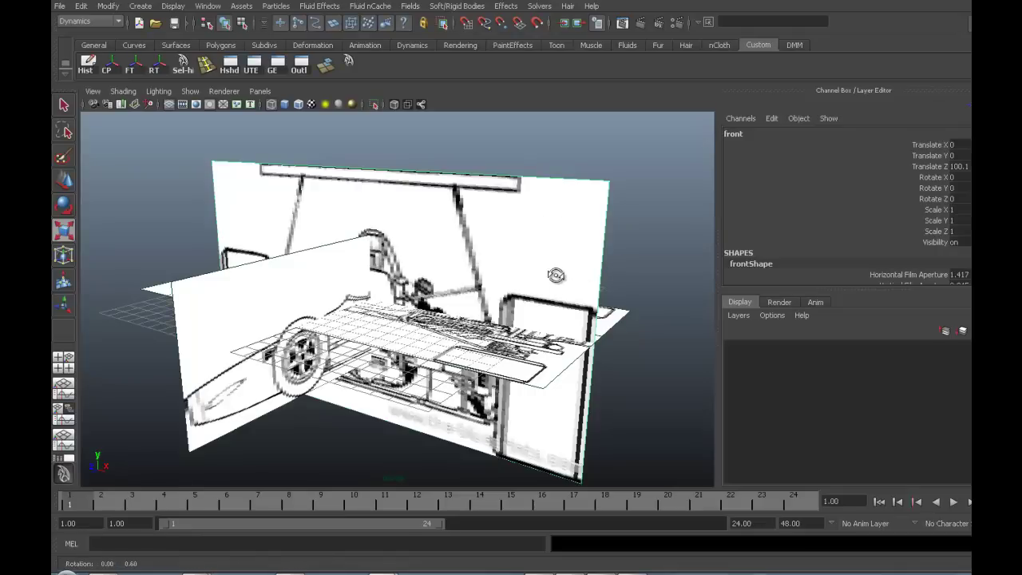
mouse_move(557, 276)
alt+mouse_down()
mouse_move(488, 281)
mouse_move(553, 277)
mouse_move(536, 295)
mouse_move(431, 287)
alt+mouse_up()
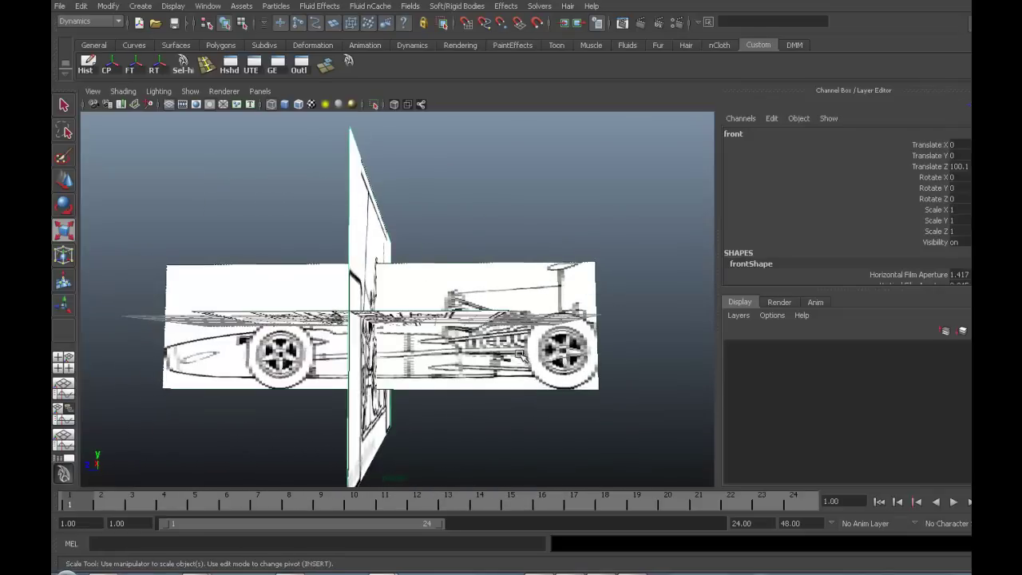
alt+drag(576, 356, 575, 325)
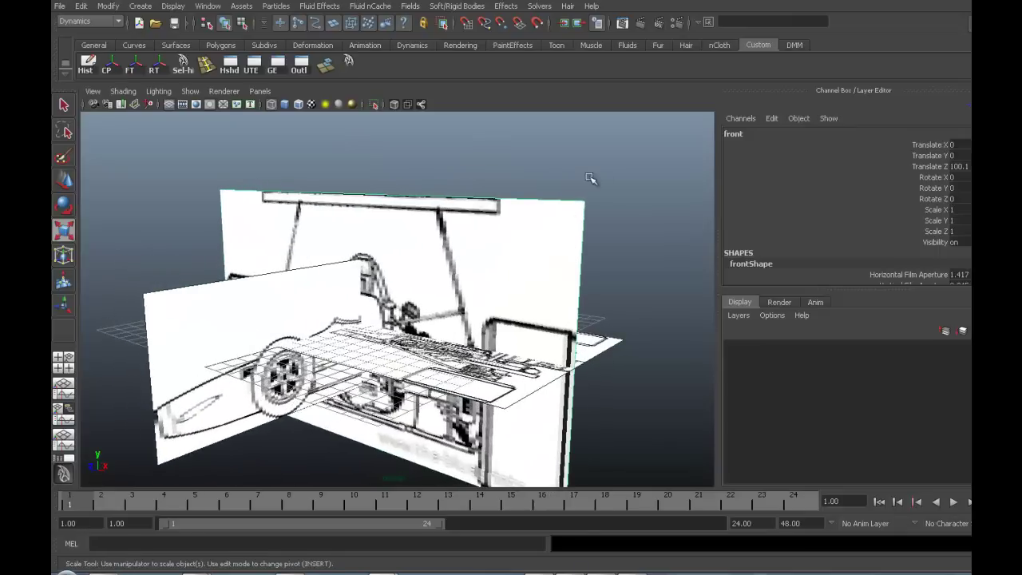
alt+drag(554, 245, 575, 264)
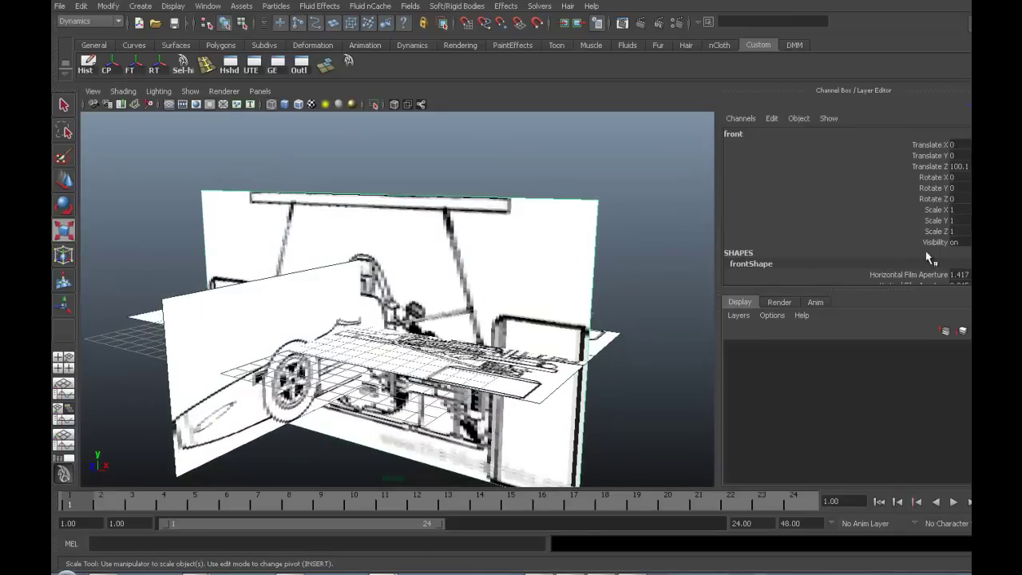
key(ctrl+a)
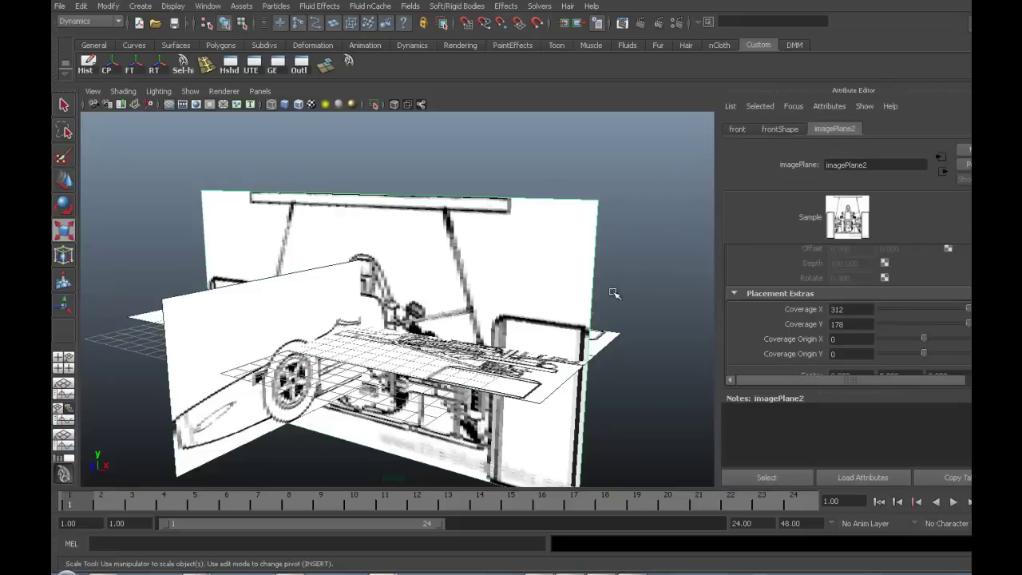
Set the front image plane's Width from 30 to 15.
mouse_move(615, 293)
alt+mouse_down()
mouse_move(543, 279)
mouse_move(556, 279)
alt+mouse_up()
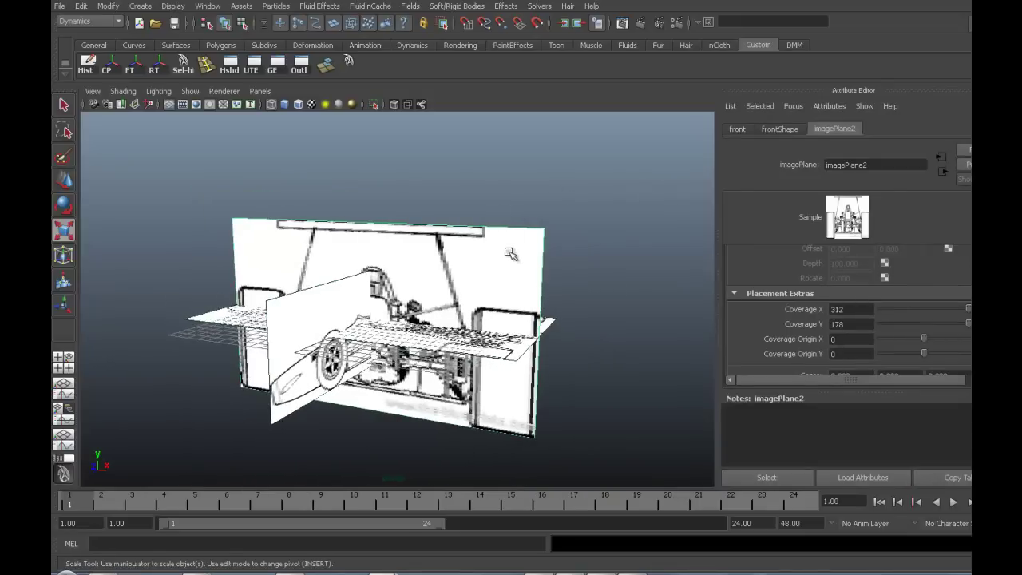
alt+drag(511, 251, 517, 304)
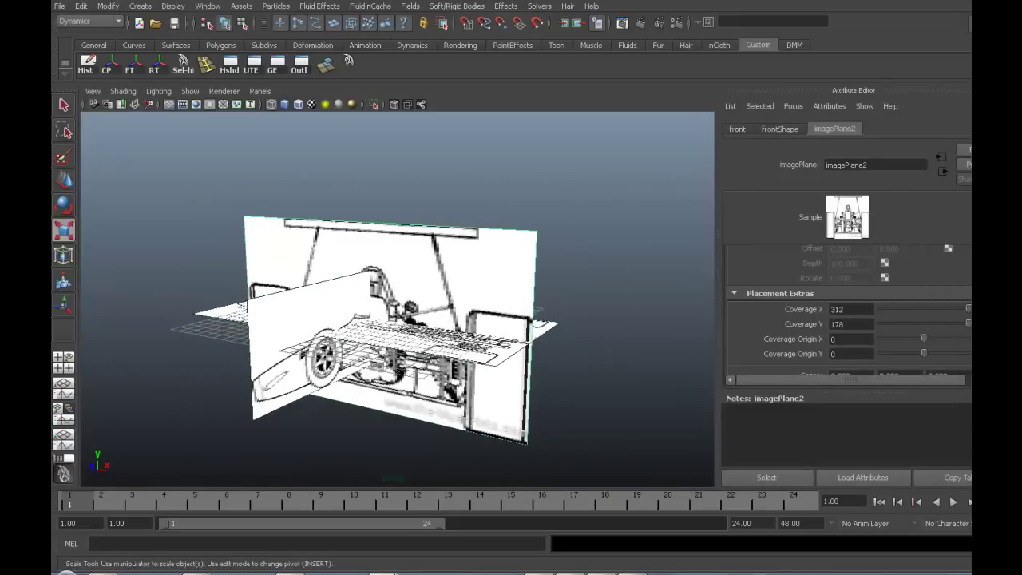
scroll(846, 312, down, 3)
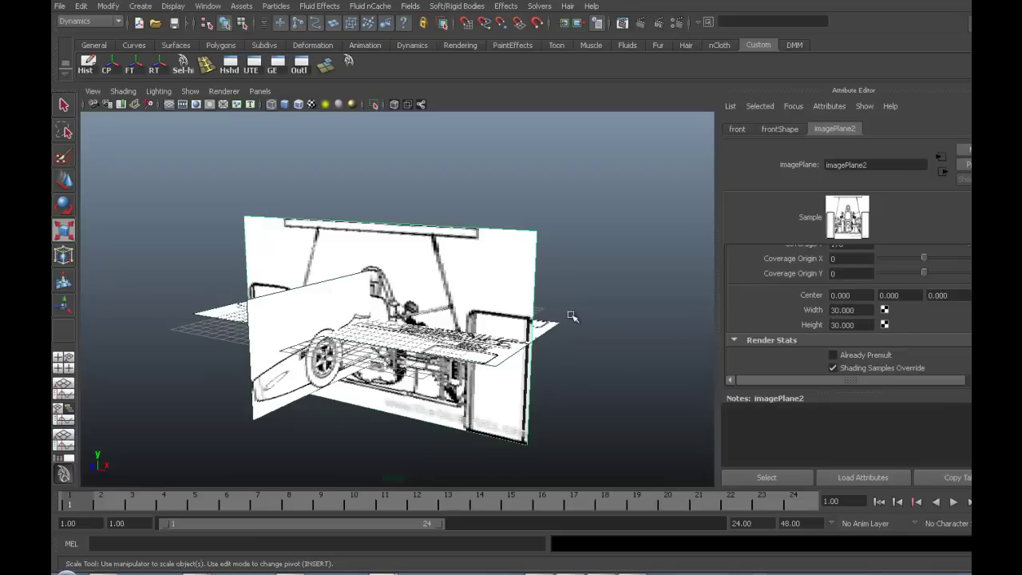
alt+drag(572, 316, 563, 308)
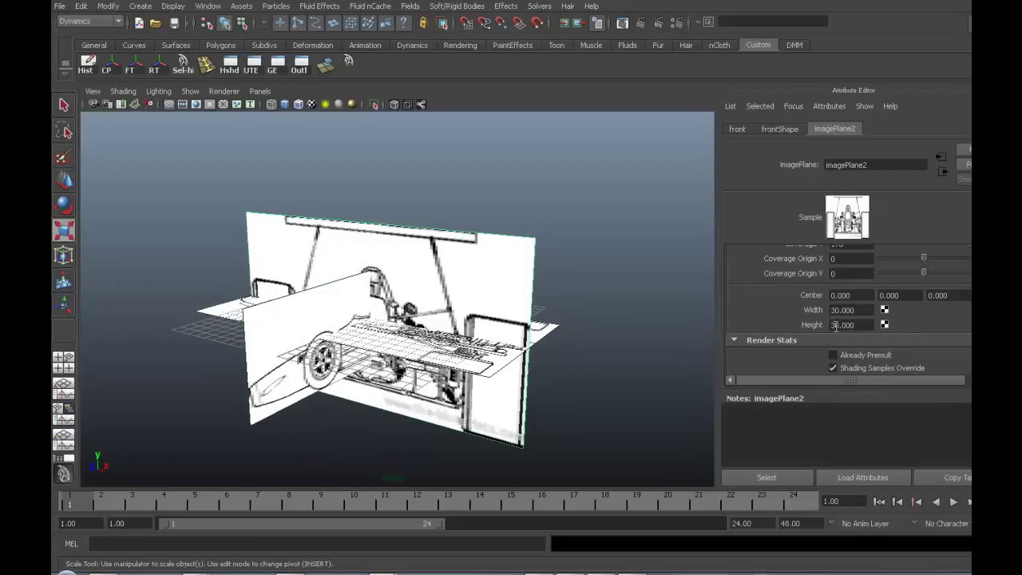
drag(863, 311, 792, 312)
text(15)
key(Return)
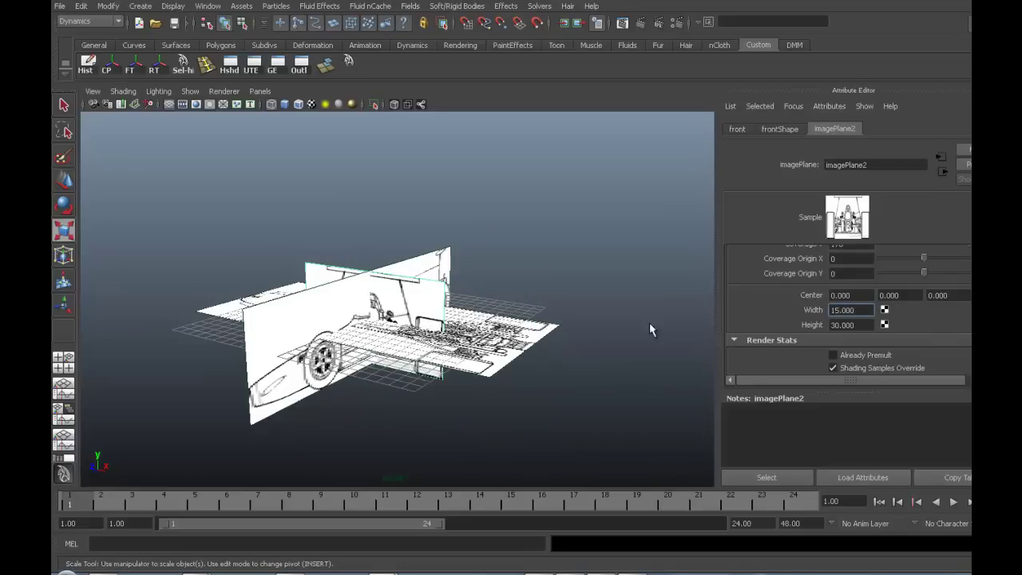
Refine the front plane's Width to 15.3 and check it from a low angle.
alt+right_drag(404, 344, 399, 331)
mouse_move(399, 331)
alt+mouse_down()
mouse_move(465, 388)
mouse_move(495, 395)
alt+mouse_up()
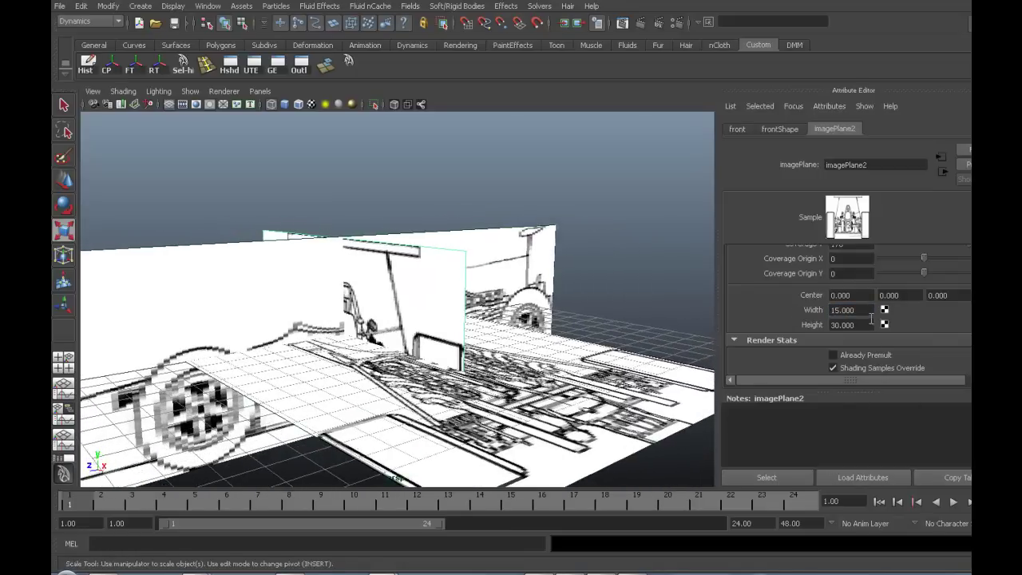
drag(870, 311, 790, 311)
text(15)
text(.3)
key(Return)
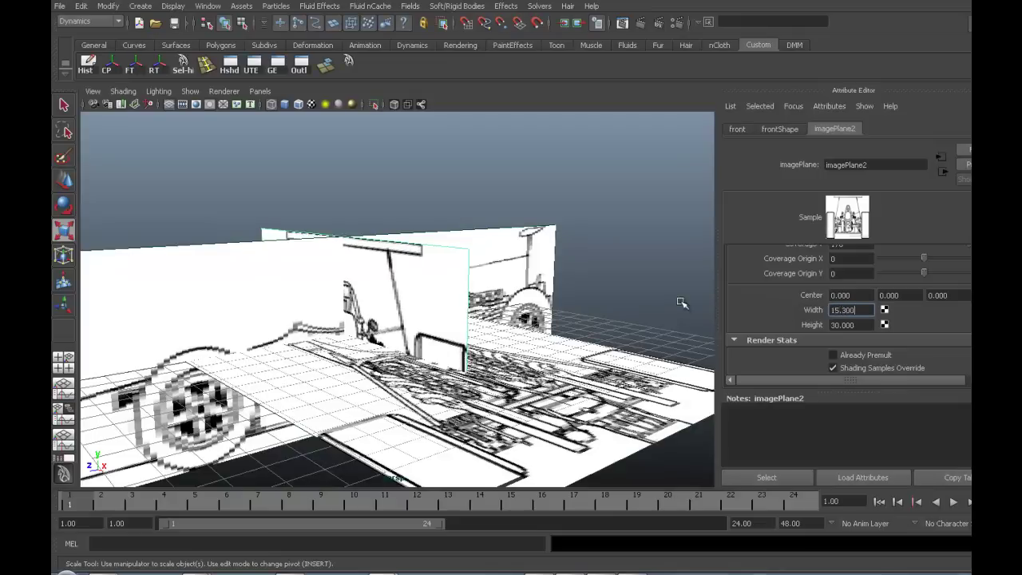
alt+drag(399, 350, 459, 349)
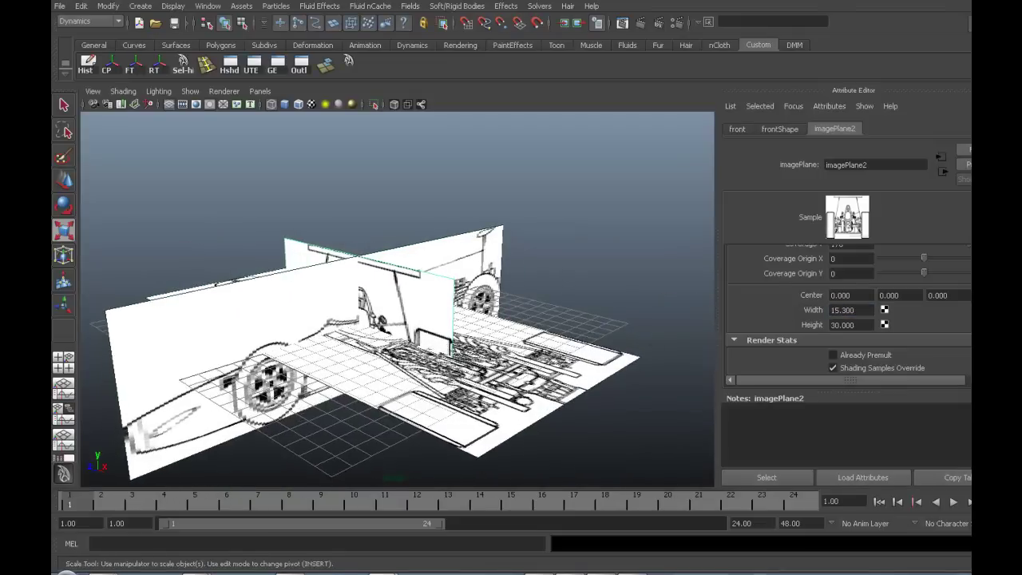
click(851, 295)
Step through the front plane's Center Y and Center Z values.
key(Tab)
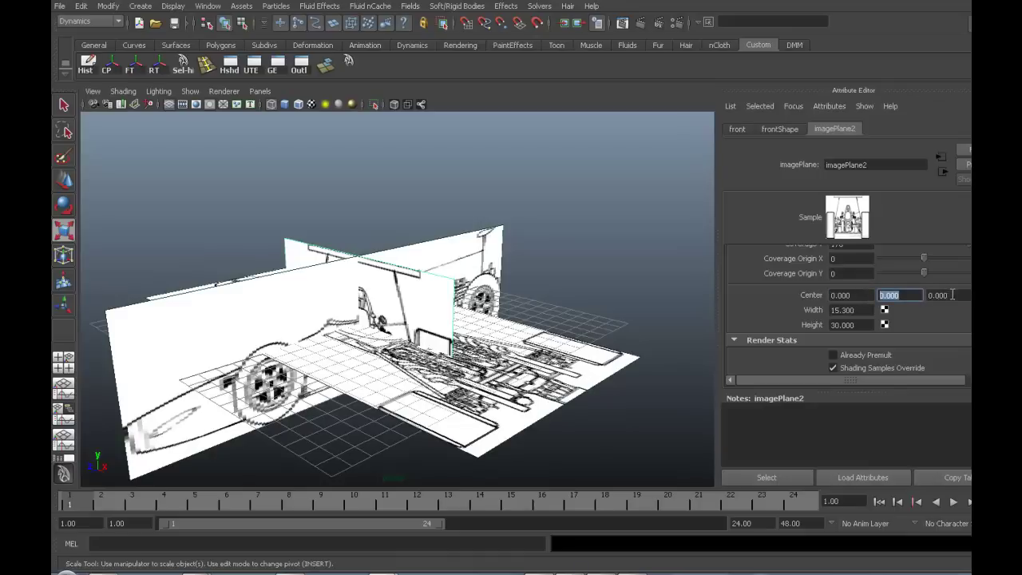
key(Tab)
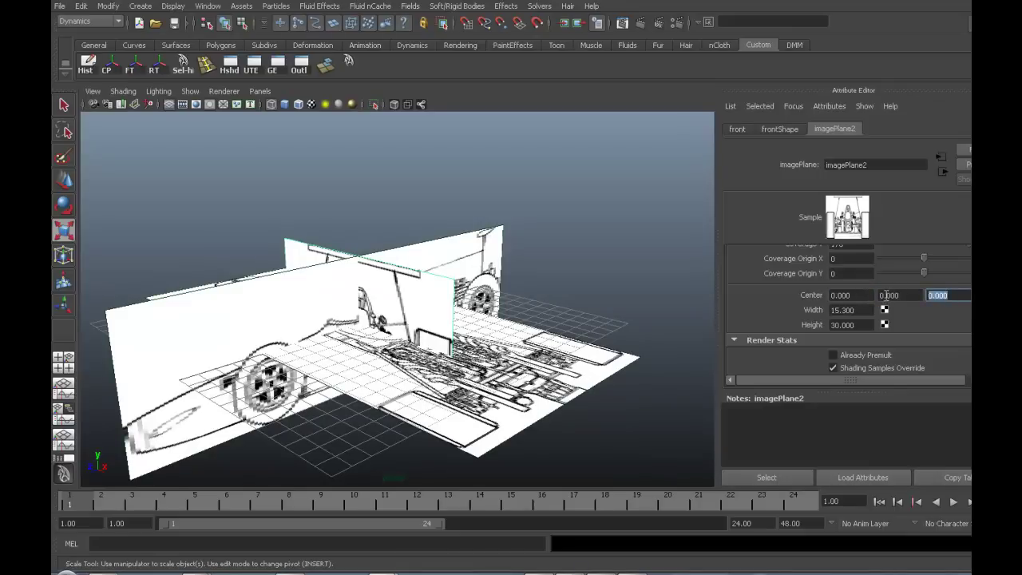
click(882, 295)
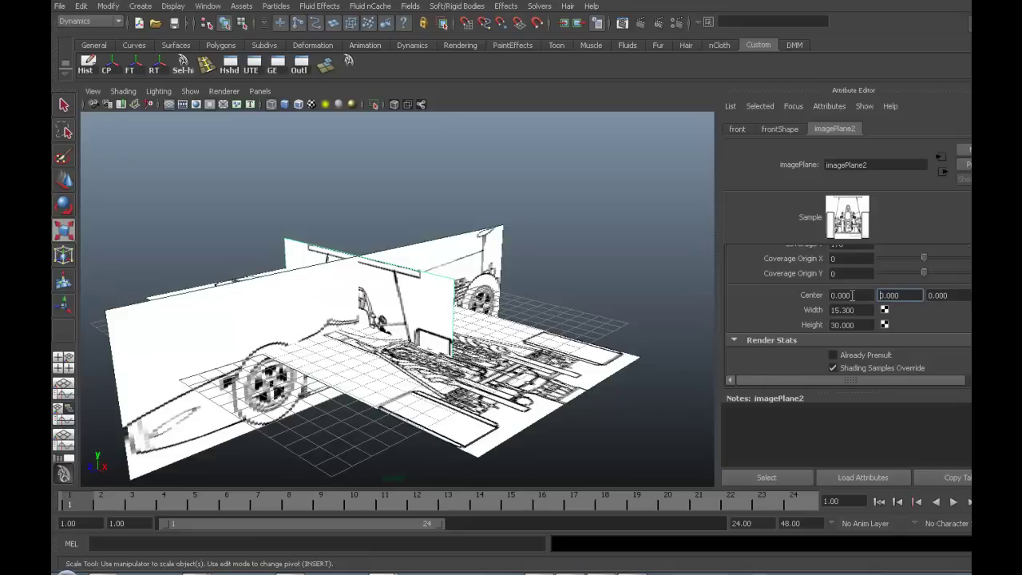
click(932, 295)
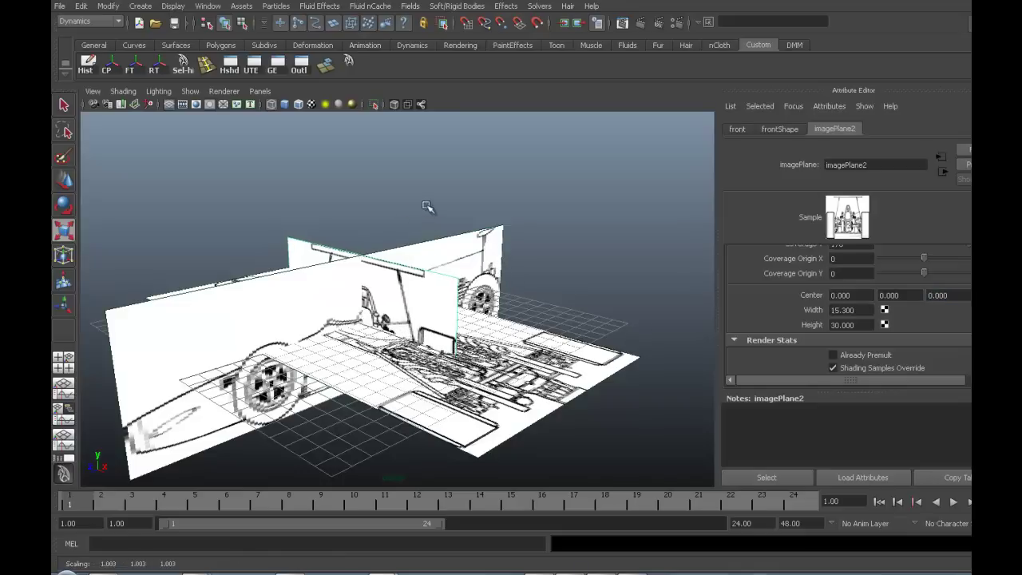
Drag the front camera's Z handle to push its blueprint plane out ahead of the car.
mouse_move(407, 212)
middle_down()
mouse_move(606, 178)
mouse_move(531, 220)
middle_up()
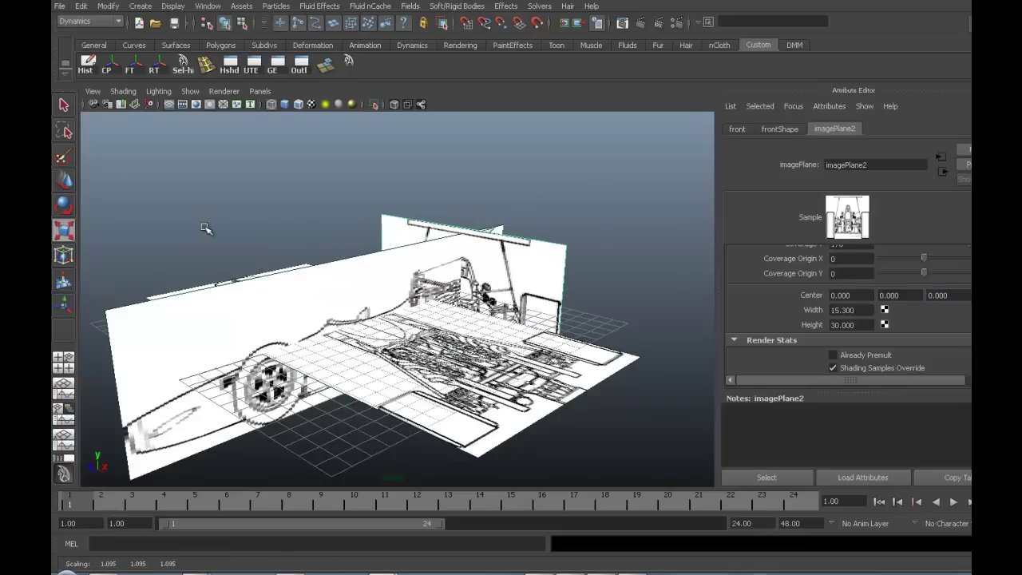
middle_drag(205, 228, 335, 233)
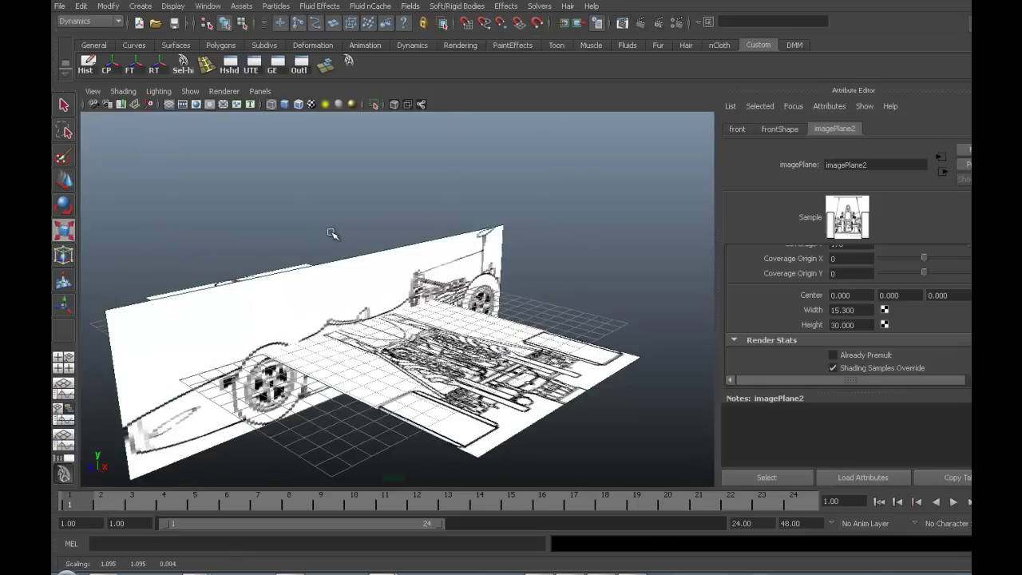
key(ctrl+z)
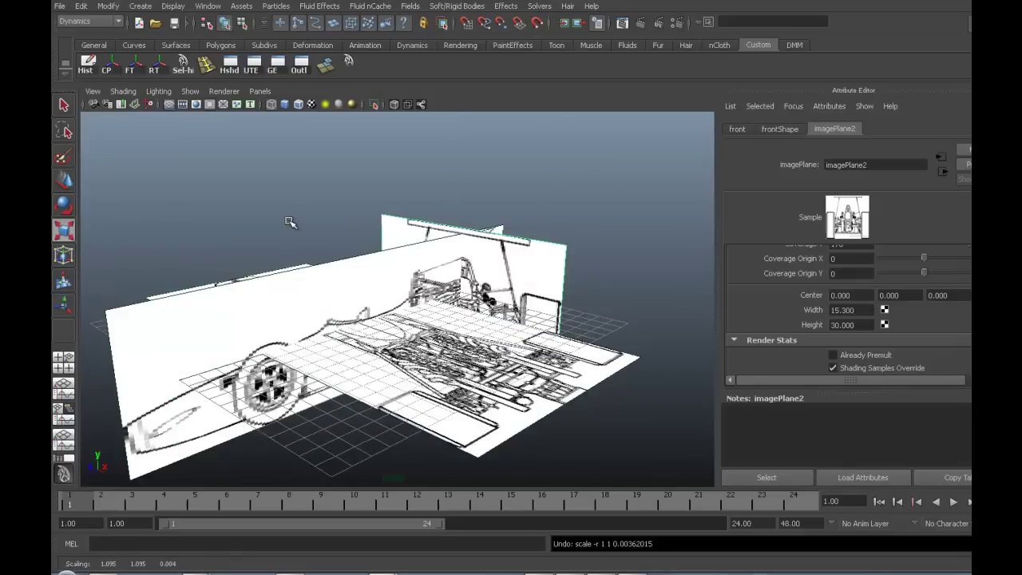
middle_drag(290, 221, 412, 206)
mouse_move(335, 220)
middle_down()
mouse_move(222, 240)
mouse_move(266, 225)
middle_up()
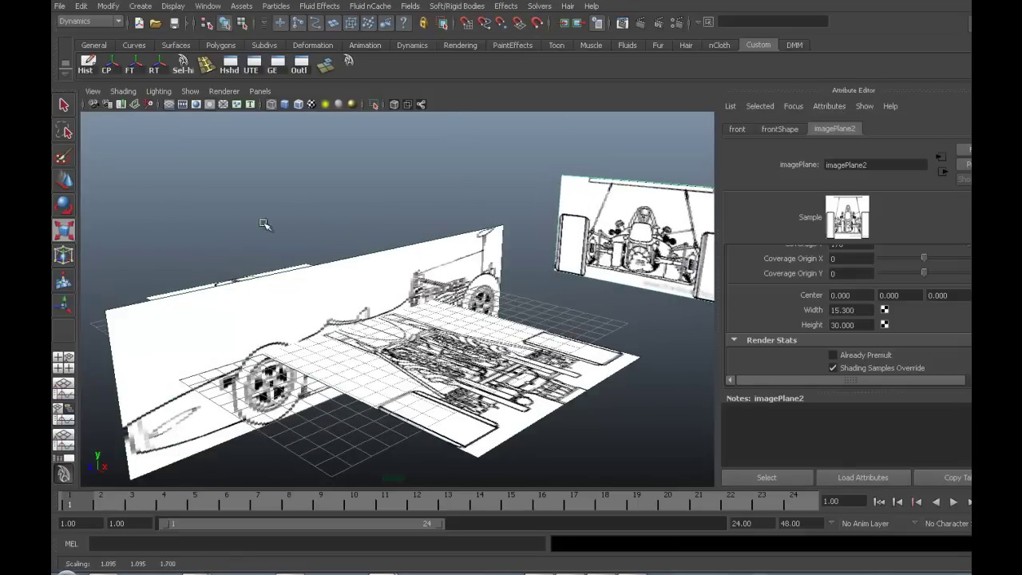
mouse_move(427, 270)
alt+mouse_down()
mouse_move(368, 264)
mouse_move(387, 329)
alt+mouse_up()
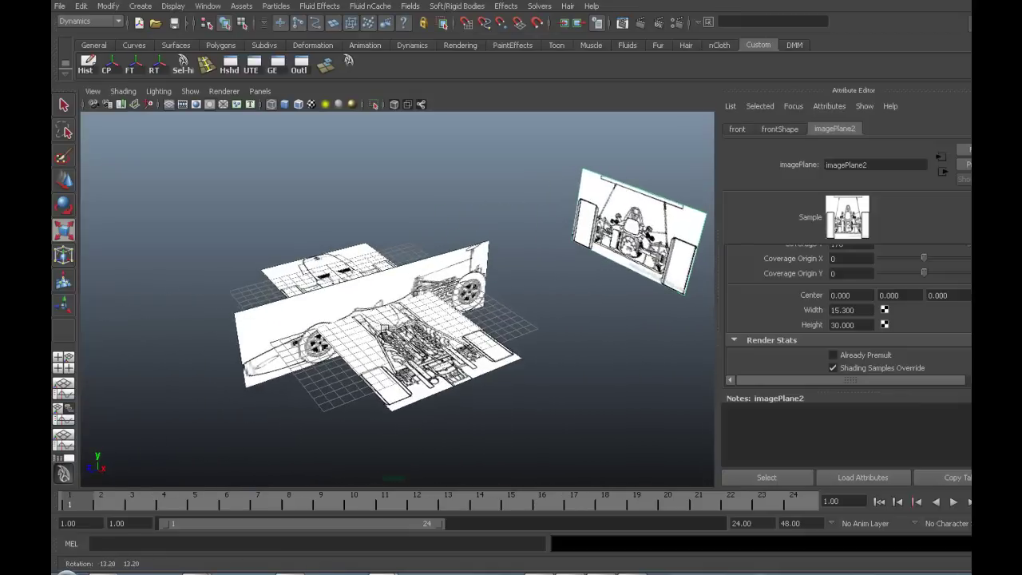
alt+right_drag(428, 323, 495, 335)
alt+drag(495, 335, 591, 356)
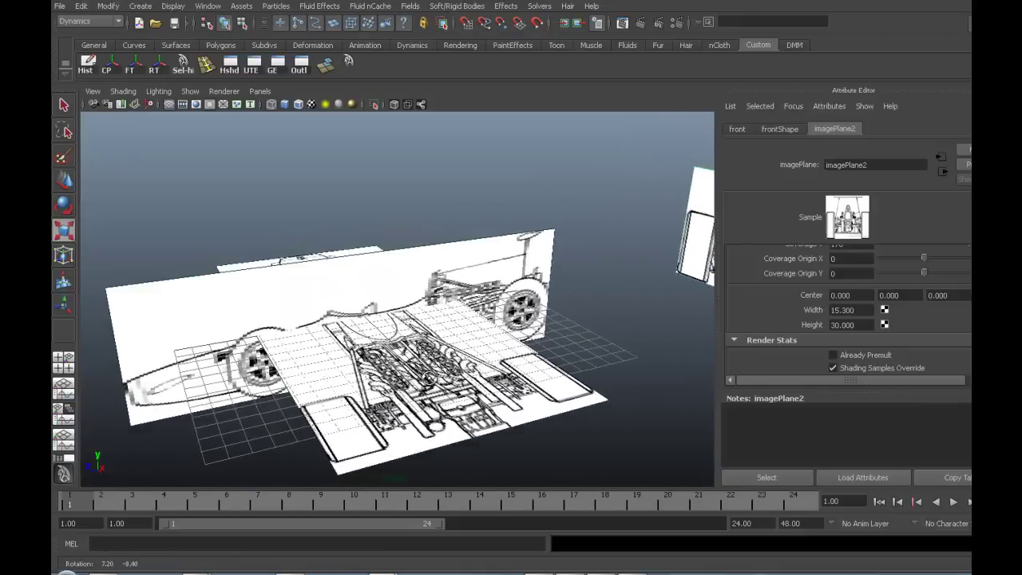
Set the top camera's Rotate Y to 90 so its blueprint runs lengthwise.
click(535, 391)
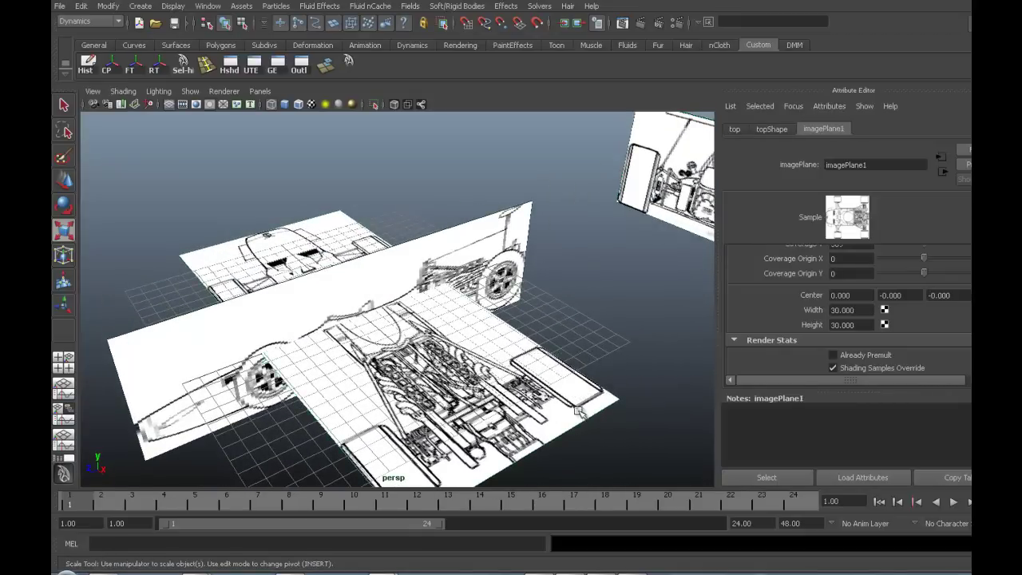
alt+right_drag(579, 411, 463, 373)
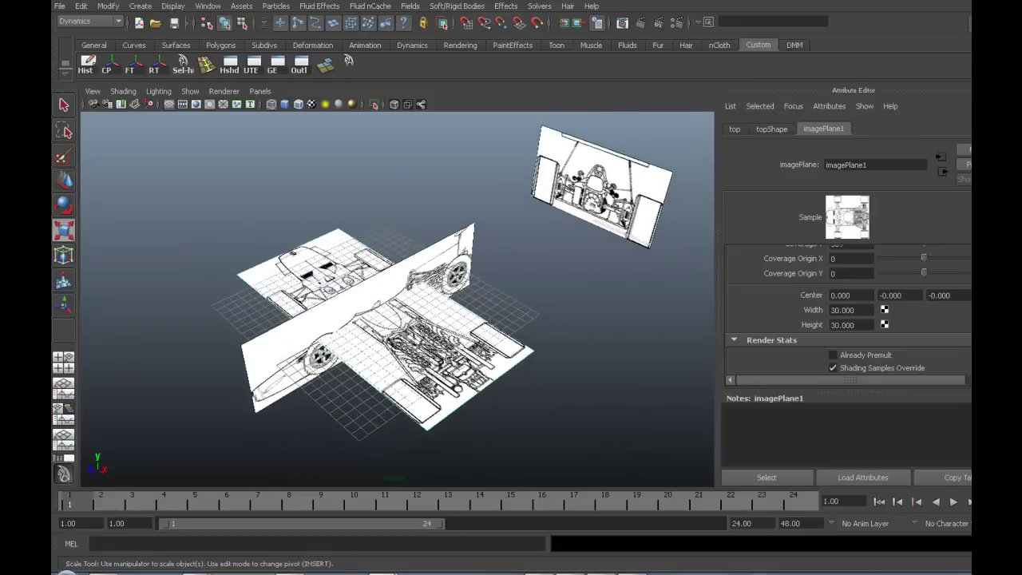
mouse_move(423, 383)
alt+mouse_down()
mouse_move(431, 390)
mouse_move(396, 389)
alt+mouse_up()
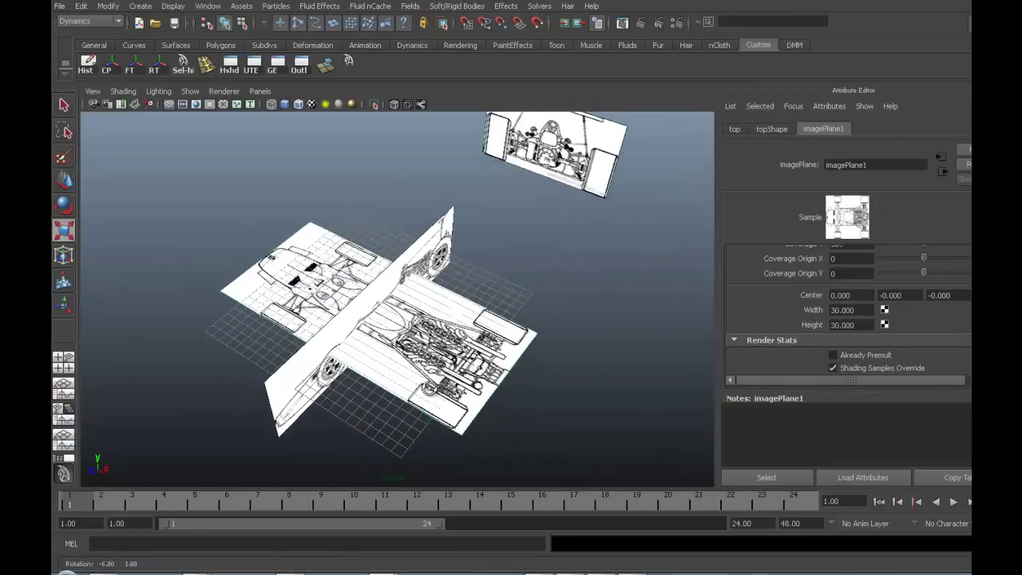
key(r)
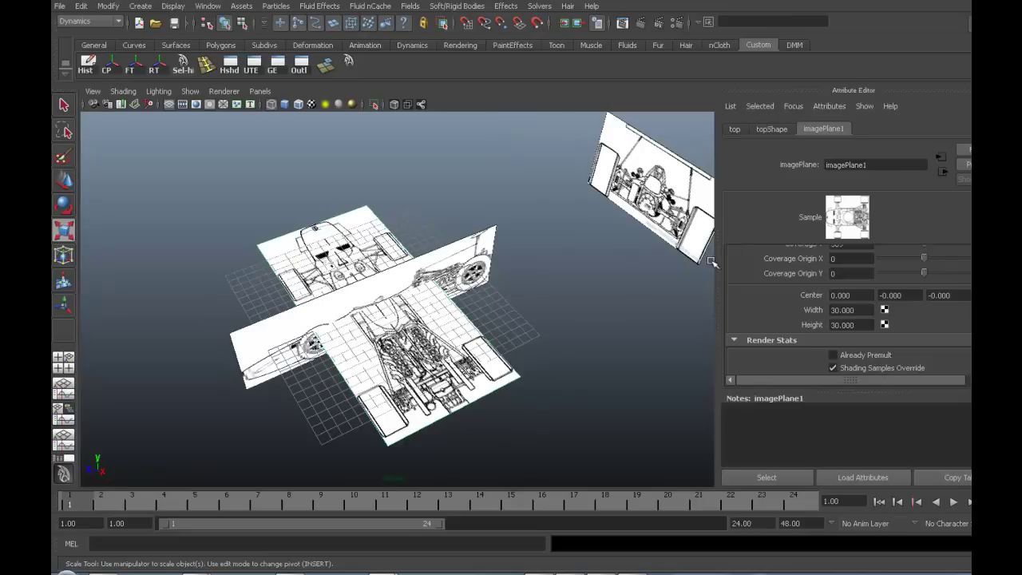
key(ctrl+a)
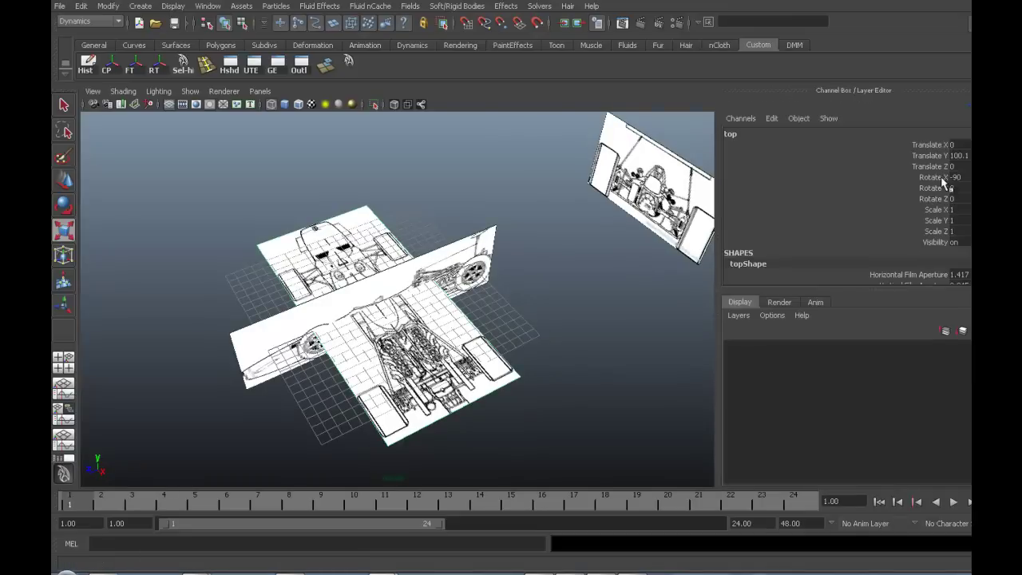
double_click(958, 188)
text(0)
key(Return)
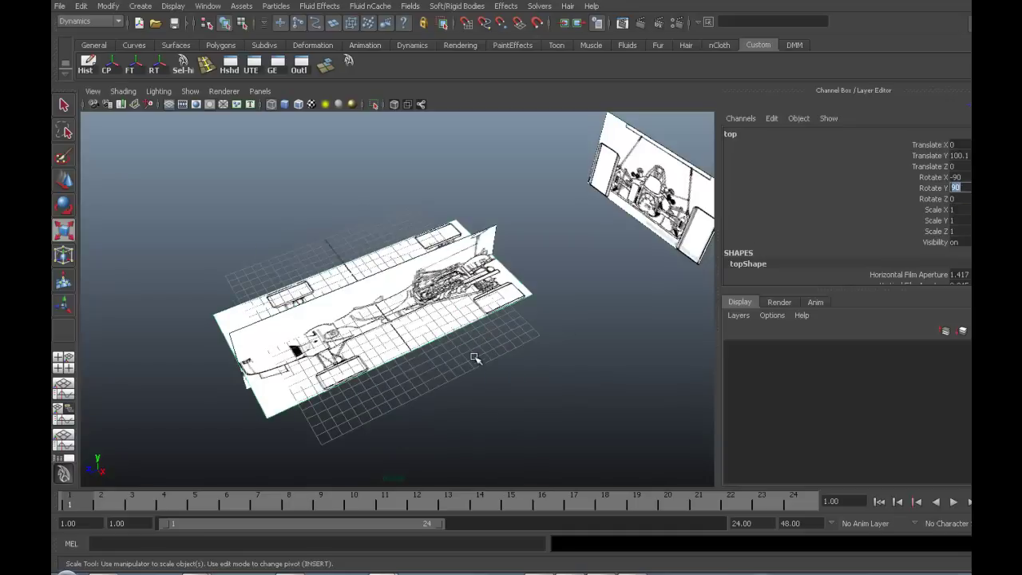
mouse_move(474, 359)
alt+mouse_down()
mouse_move(463, 279)
mouse_move(492, 336)
alt+mouse_up()
alt+right_drag(493, 335, 512, 380)
alt+drag(512, 380, 484, 376)
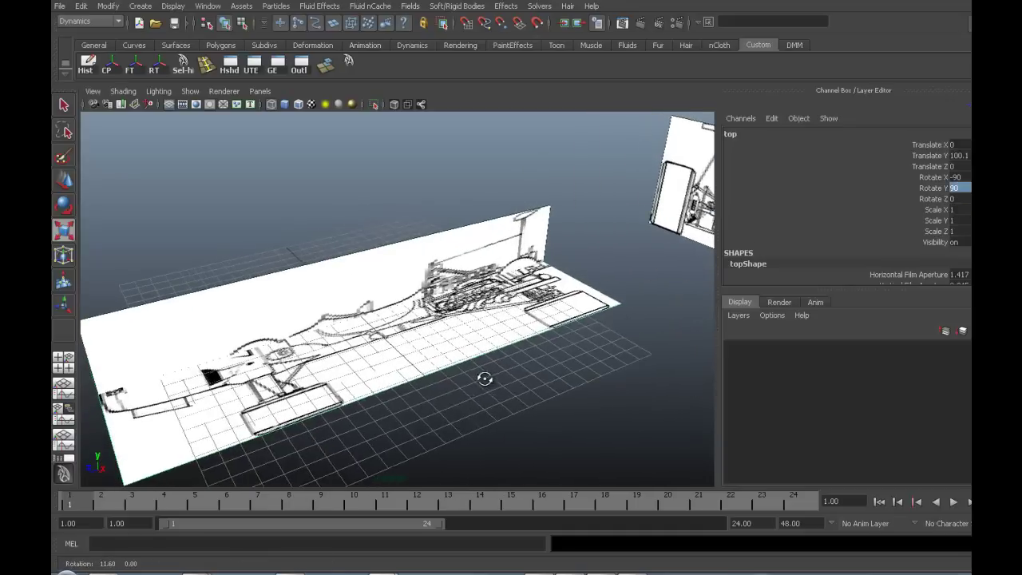
mouse_move(557, 295)
alt+right_down()
mouse_move(548, 368)
mouse_move(497, 337)
alt+right_up()
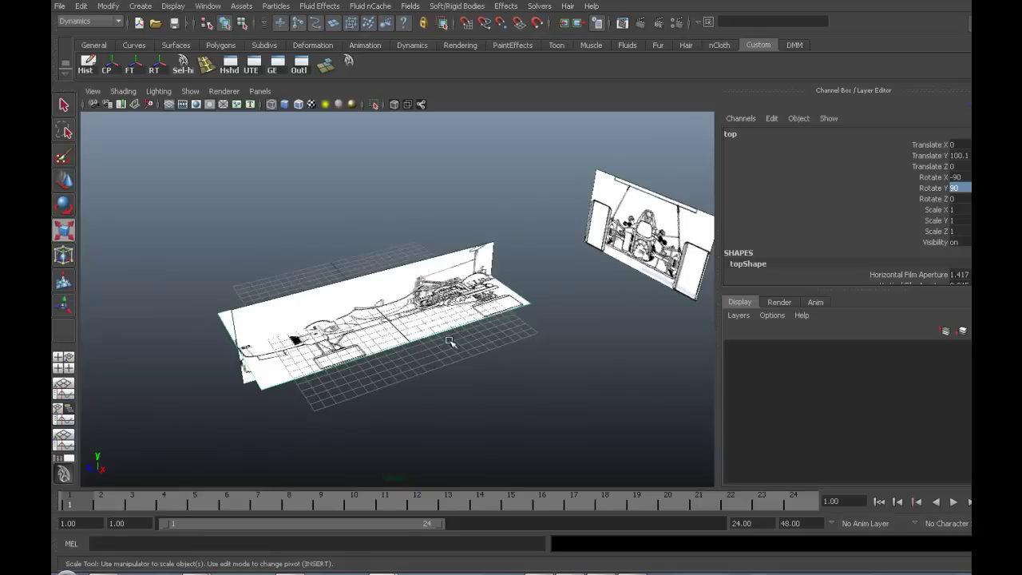
Lower imagePlane1's Center Y so the top blueprint sits below the grid.
key(ctrl+a)
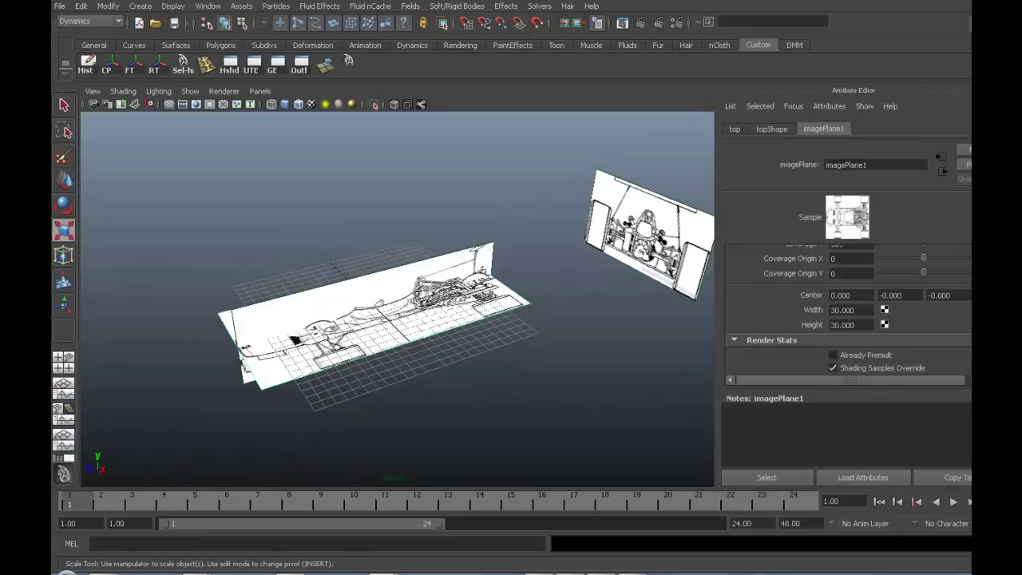
scroll(846, 303, down, 1)
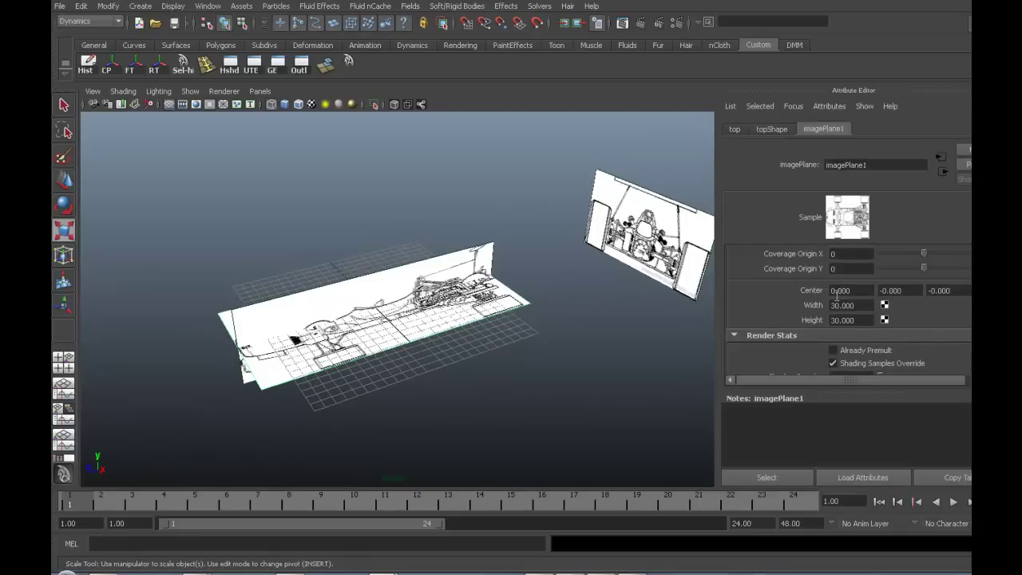
click(882, 290)
mouse_move(555, 348)
middle_down()
mouse_move(570, 320)
mouse_move(563, 271)
mouse_move(551, 332)
middle_up()
Raise the side blueprint plane, imagePlane3, above the grid.
mouse_move(550, 332)
alt+mouse_down()
mouse_move(583, 335)
mouse_move(550, 356)
mouse_move(560, 301)
mouse_move(540, 308)
alt+mouse_up()
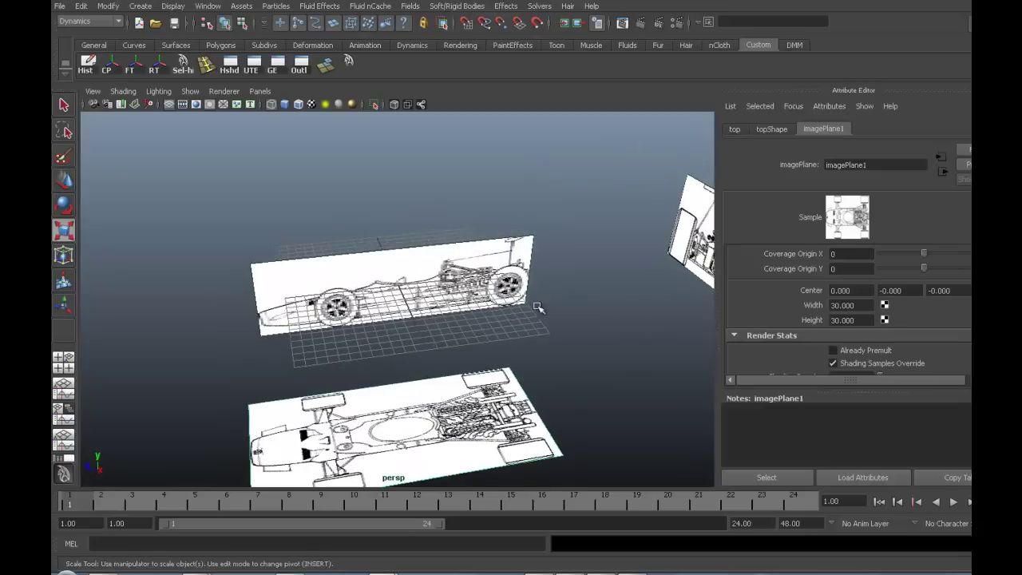
click(519, 269)
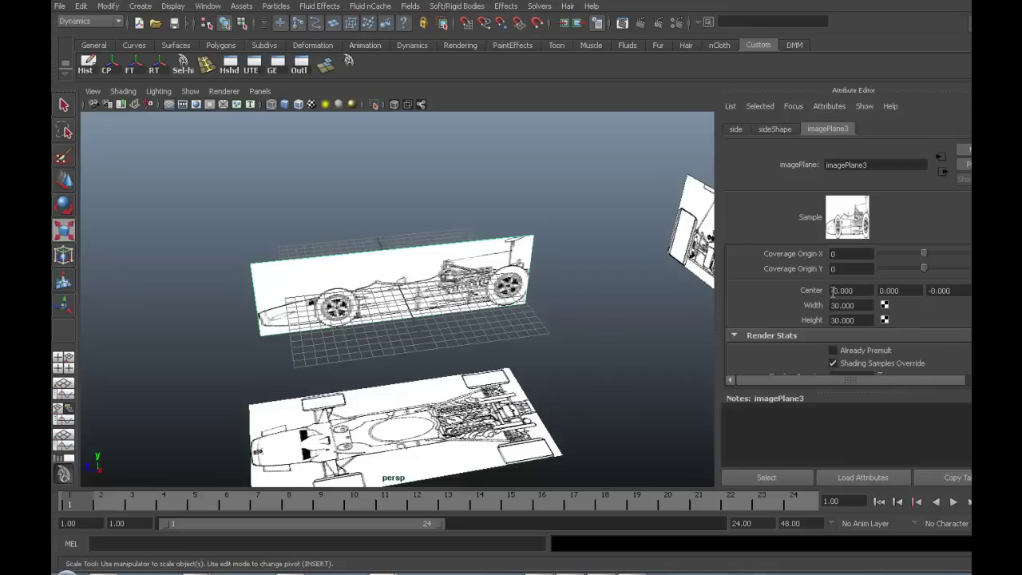
middle_drag(501, 339, 487, 334)
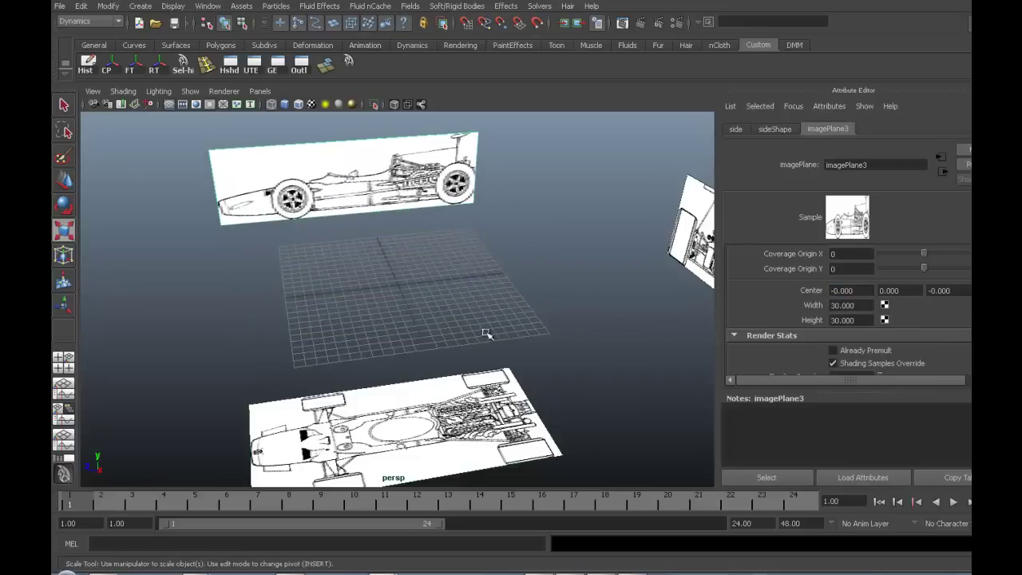
mouse_move(486, 333)
alt+mouse_down()
mouse_move(511, 335)
mouse_move(485, 338)
alt+mouse_up()
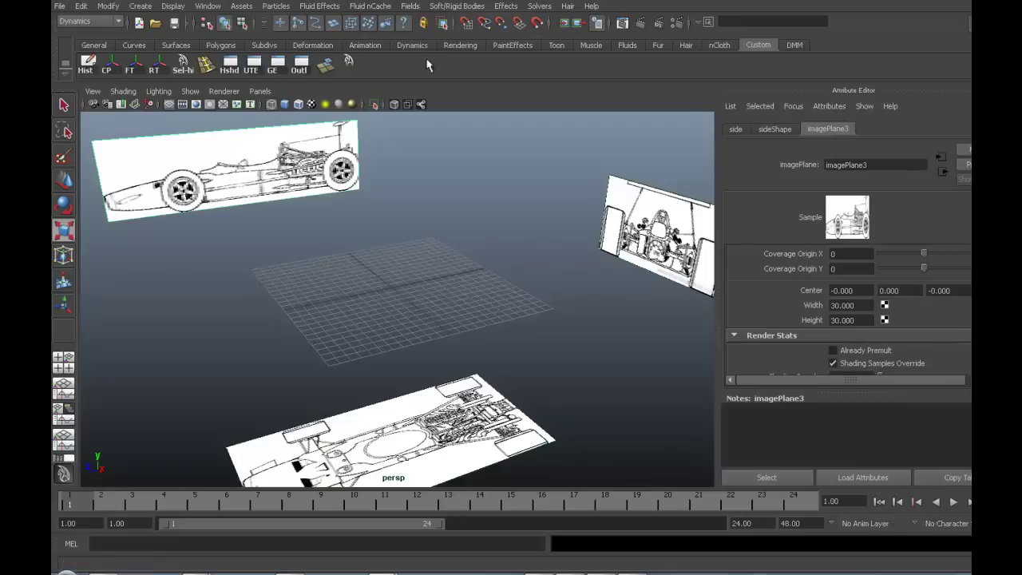
Create a polygon cube at the origin, scale it up uniformly and show it shaded.
click(223, 46)
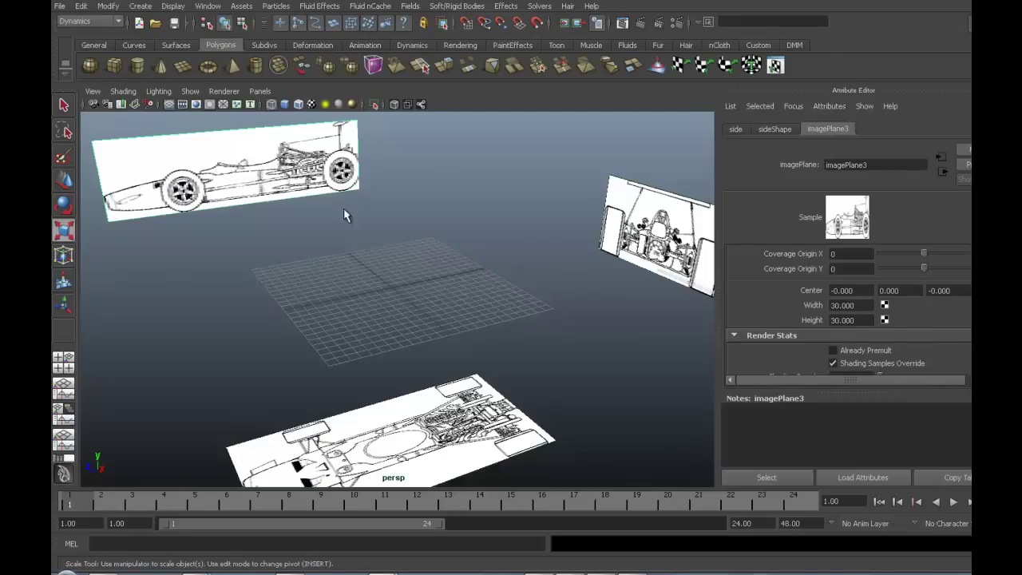
drag(389, 286, 520, 308)
key(5)
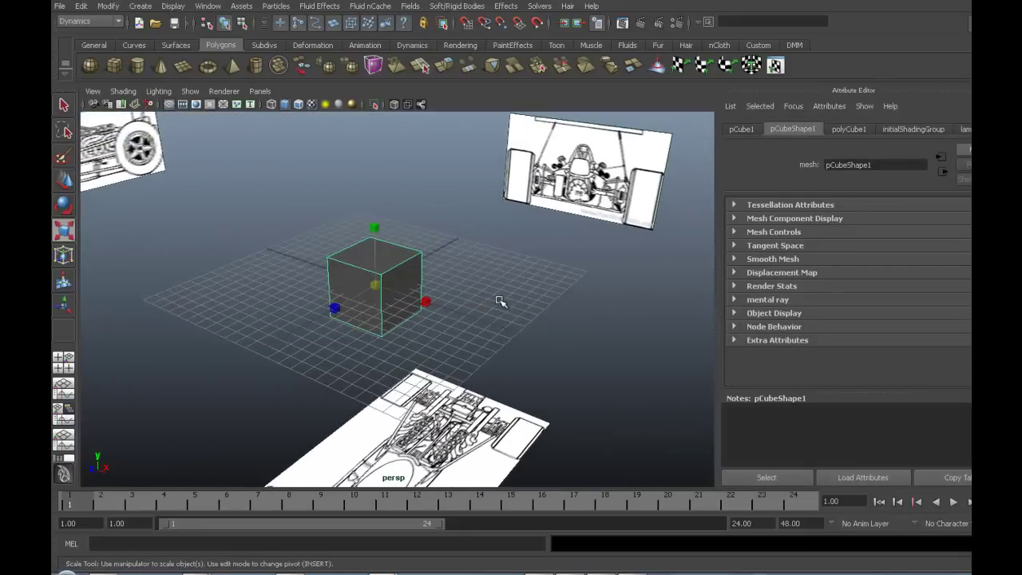
click(64, 360)
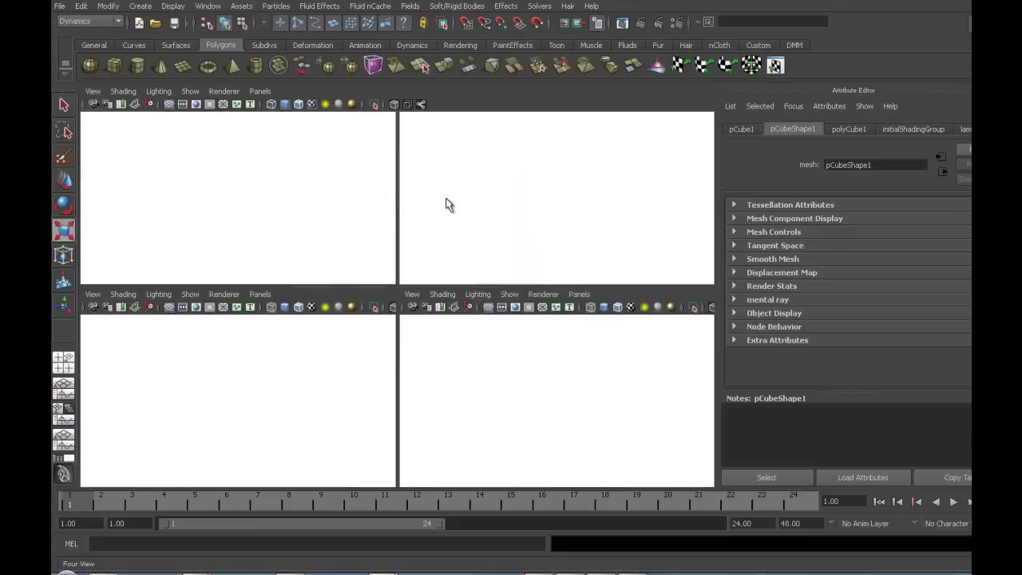
Restore the four-pane layout and orbit the perspective panel around the cube.
key(space)
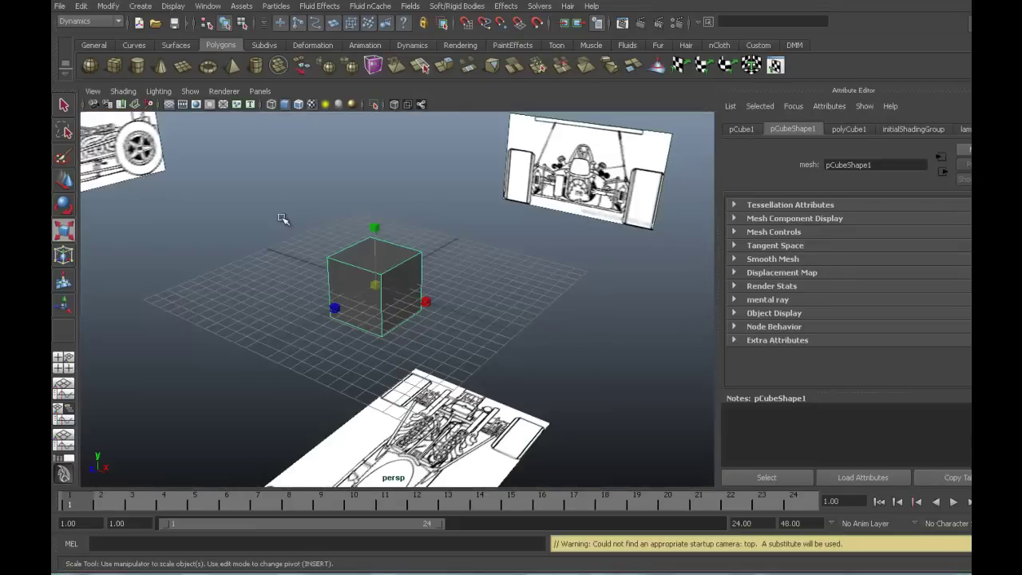
key(space)
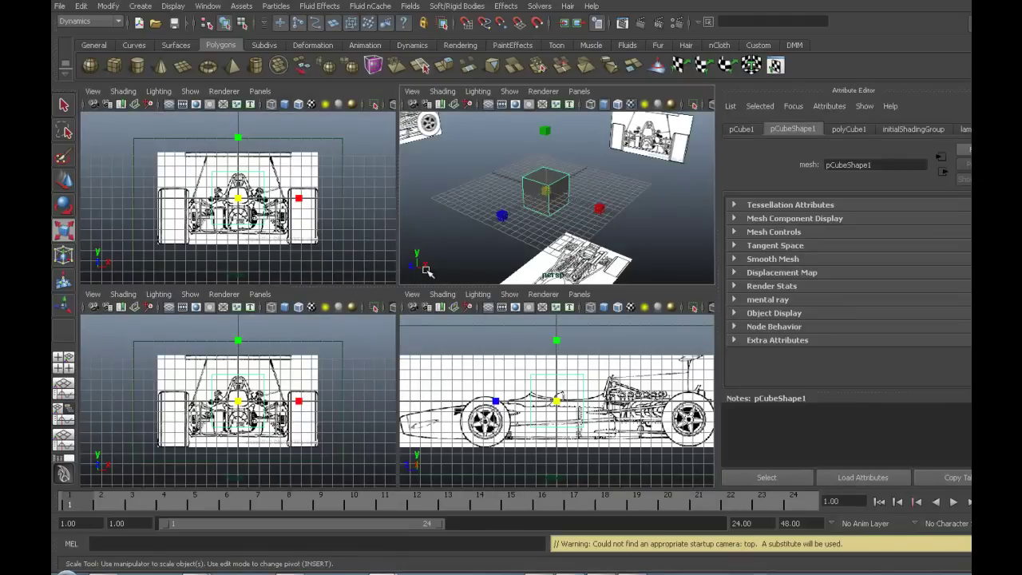
mouse_move(613, 212)
alt+mouse_down()
mouse_move(657, 216)
mouse_move(586, 213)
alt+mouse_up()
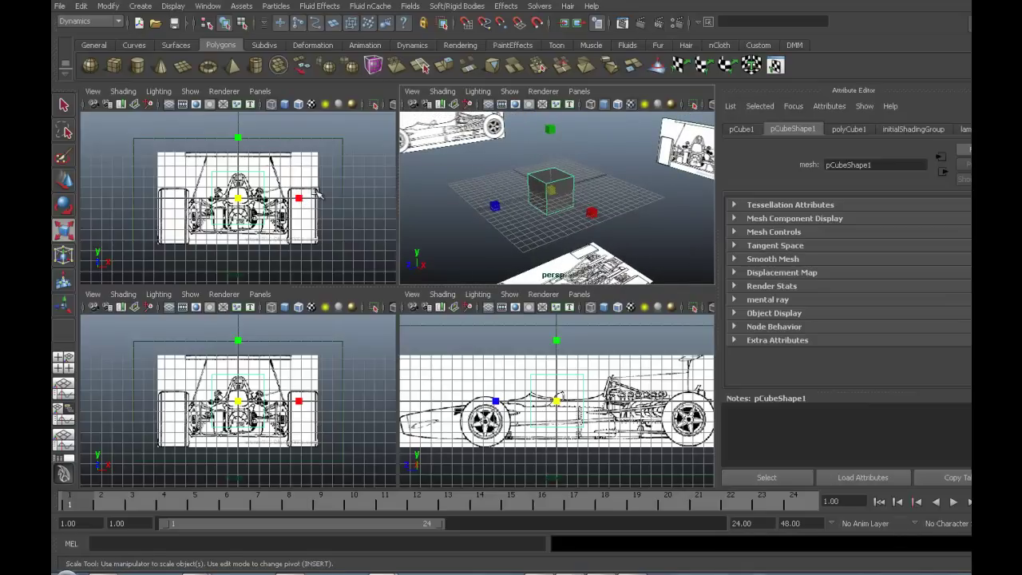
alt+drag(600, 201, 614, 207)
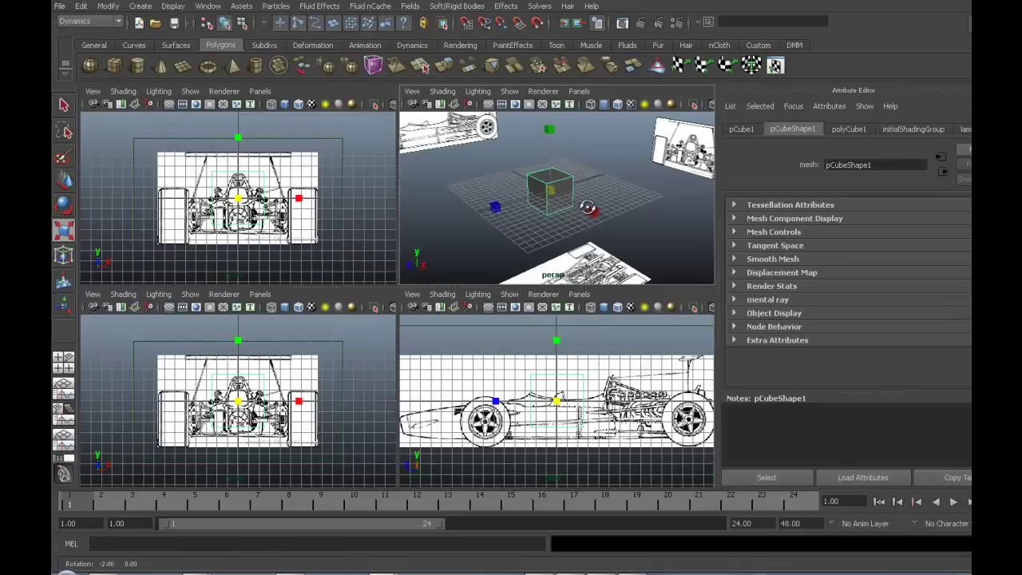
mouse_move(554, 196)
alt+mouse_down()
mouse_move(421, 216)
mouse_move(566, 202)
mouse_move(557, 199)
mouse_move(622, 219)
mouse_move(601, 209)
alt+mouse_up()
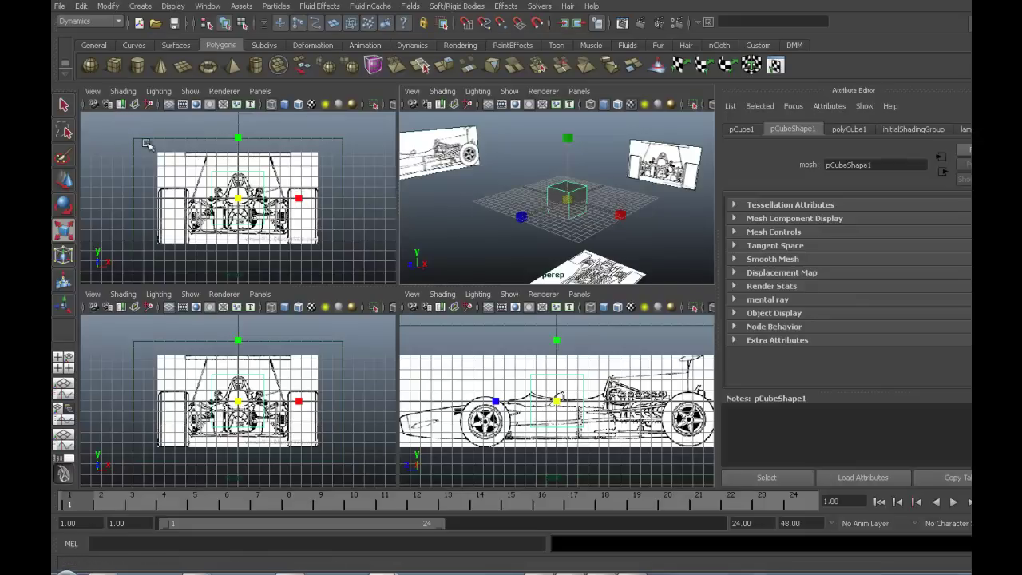
Select the front camera and bring up imagePlane2's attributes.
click(92, 105)
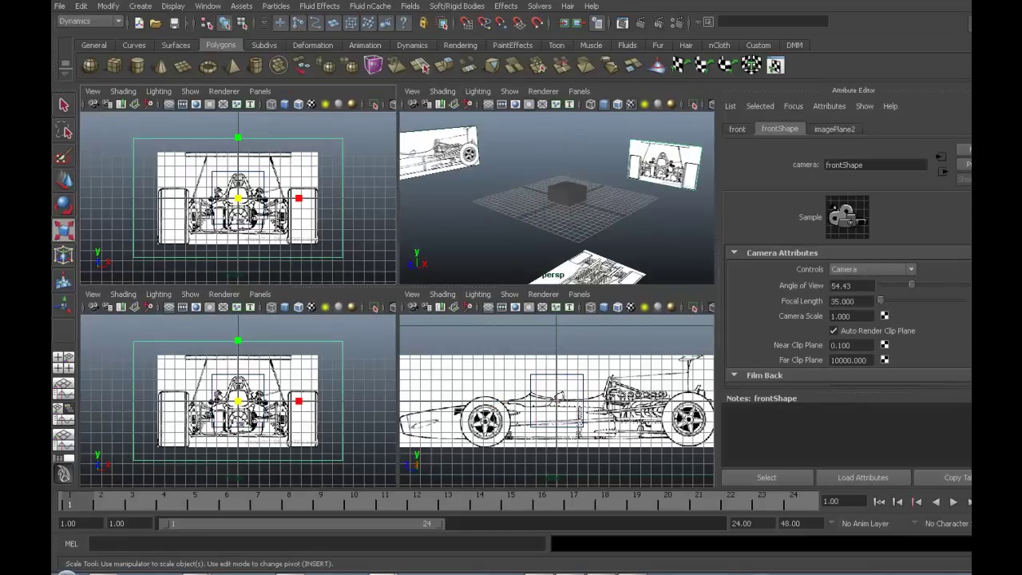
scroll(846, 319, down, 1)
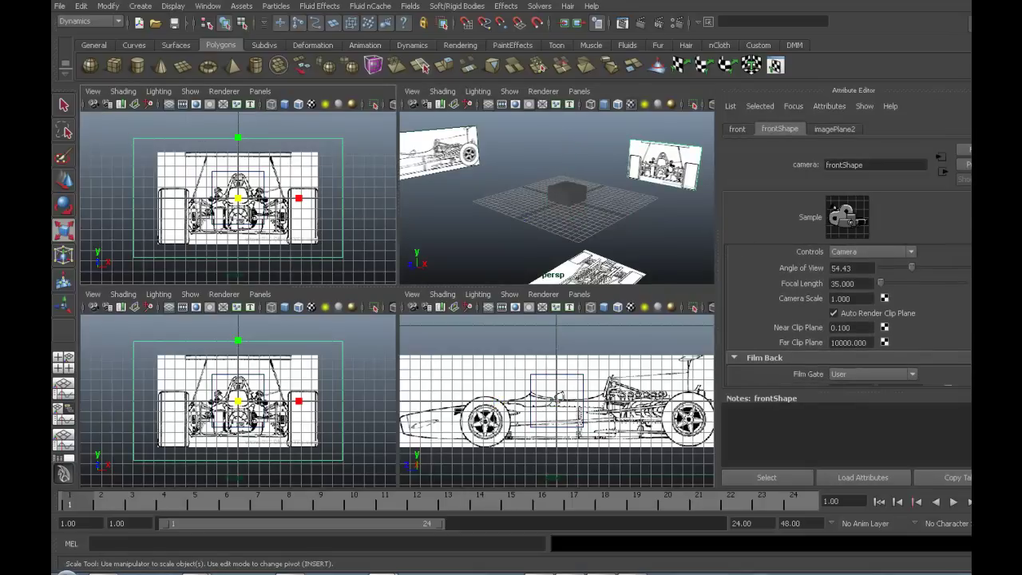
scroll(846, 319, down, 1)
scroll(846, 319, up, 3)
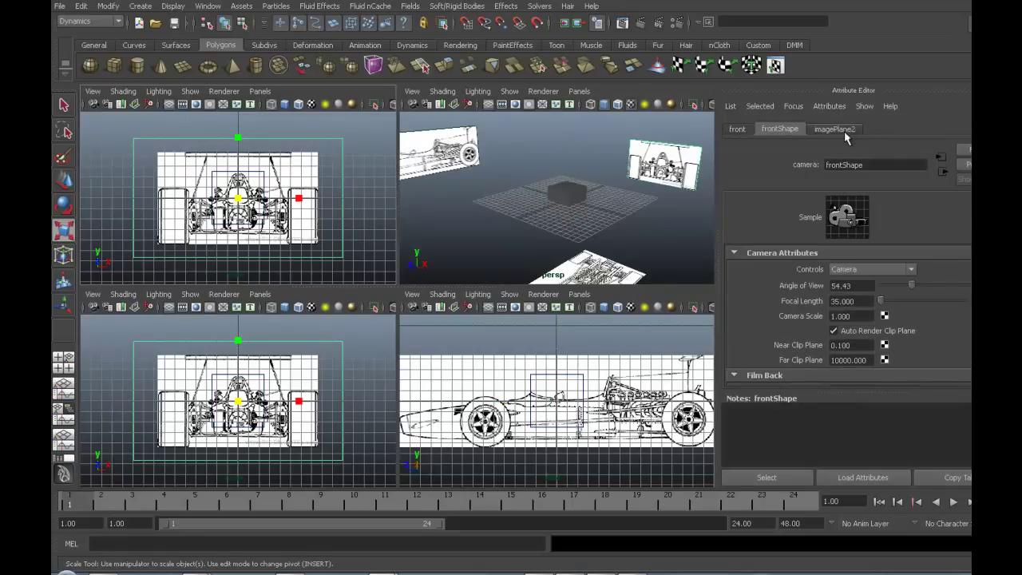
click(834, 128)
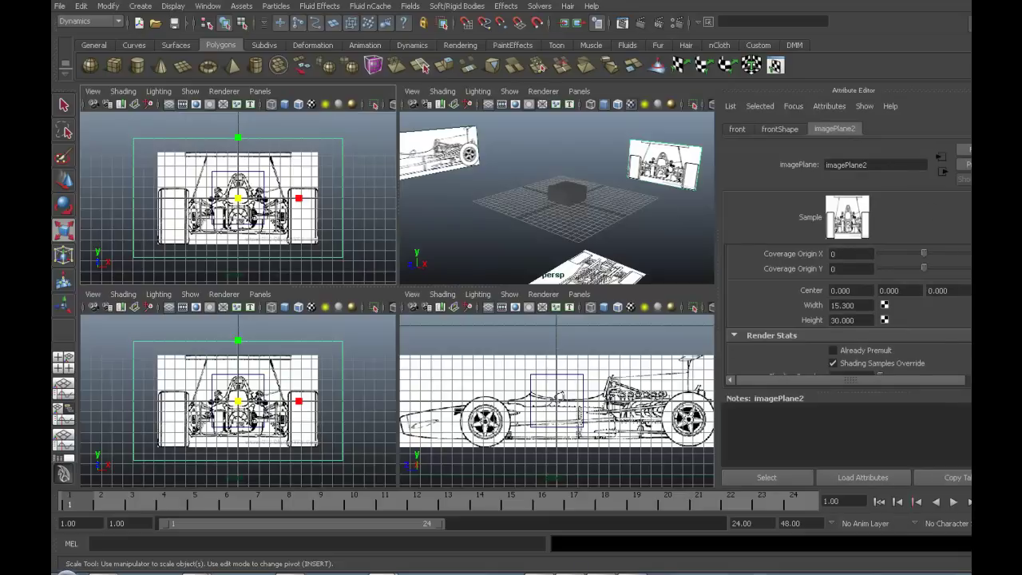
scroll(846, 311, up, 2)
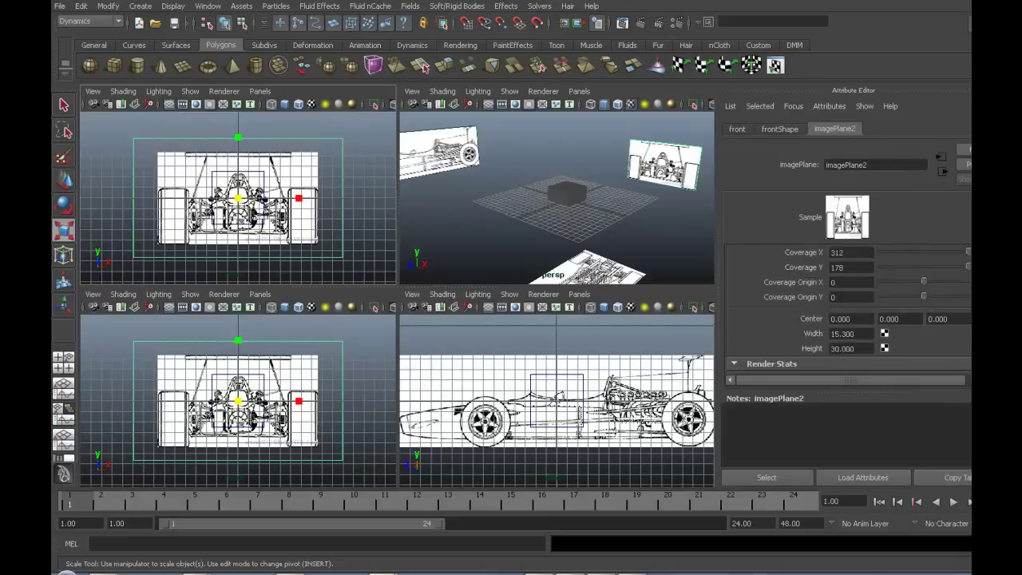
scroll(846, 311, up, 2)
scroll(846, 311, up, 2)
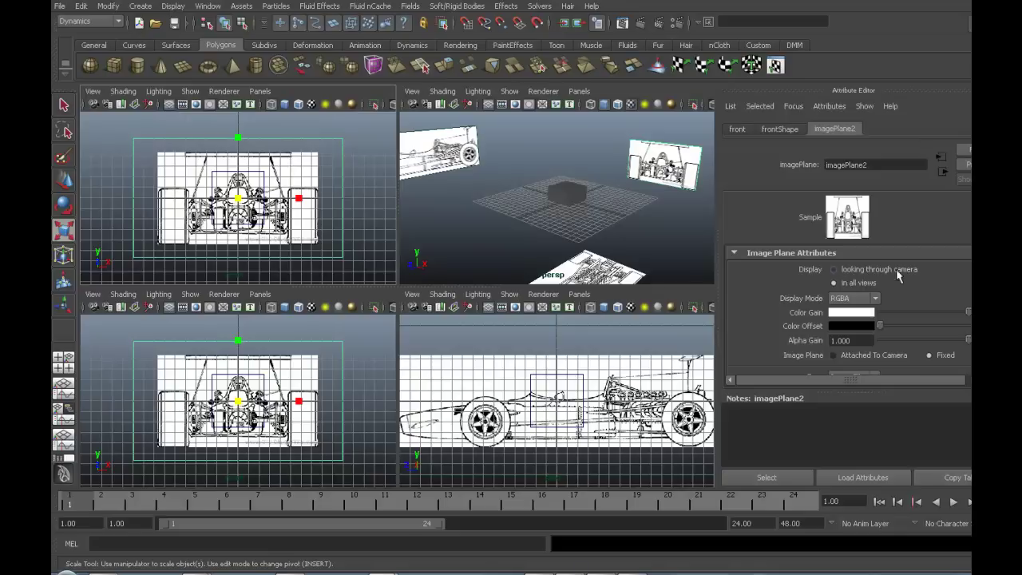
Set the front image plane's Display to 'in all views', then deselect it.
click(834, 271)
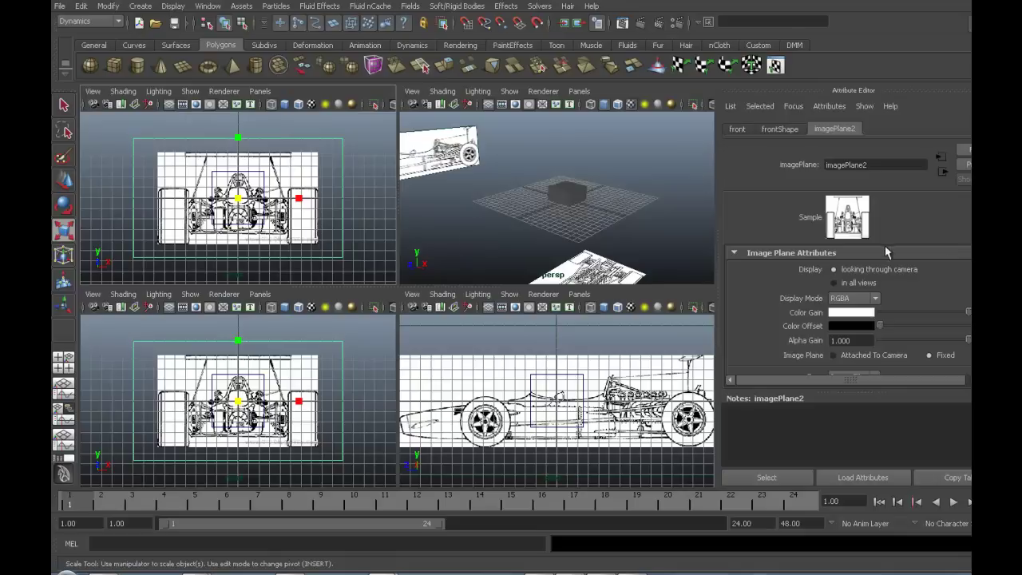
click(835, 284)
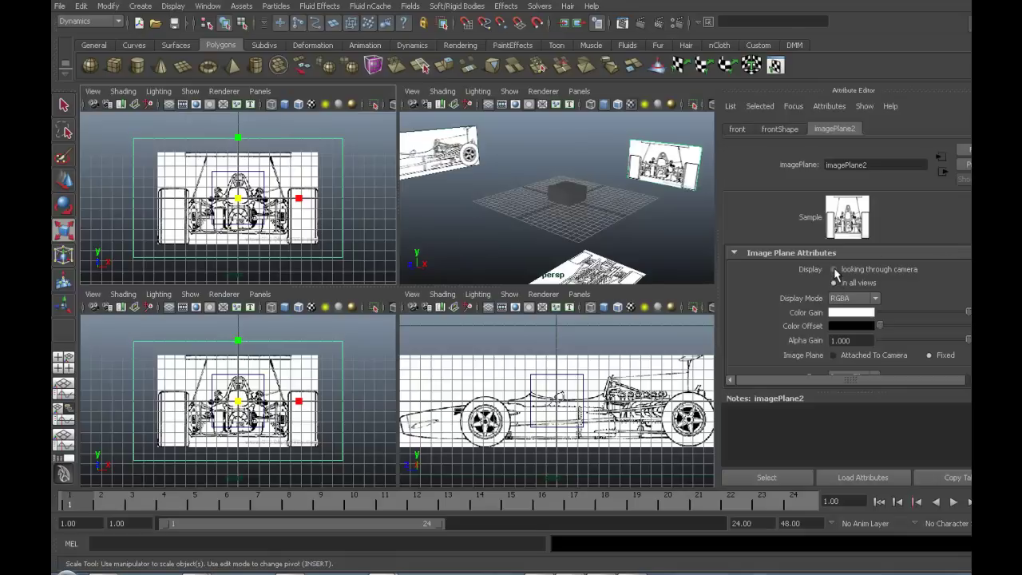
click(834, 270)
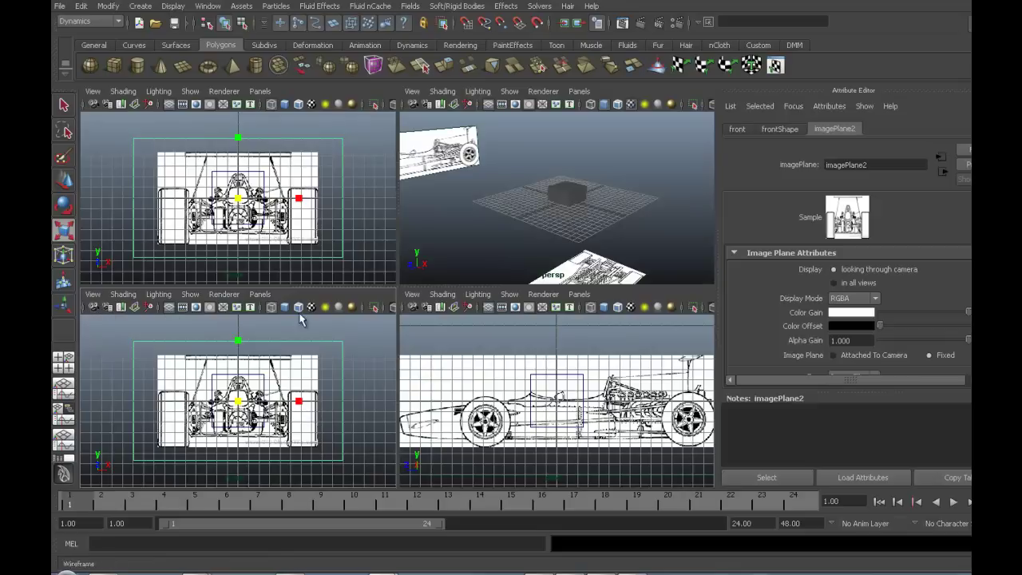
click(848, 284)
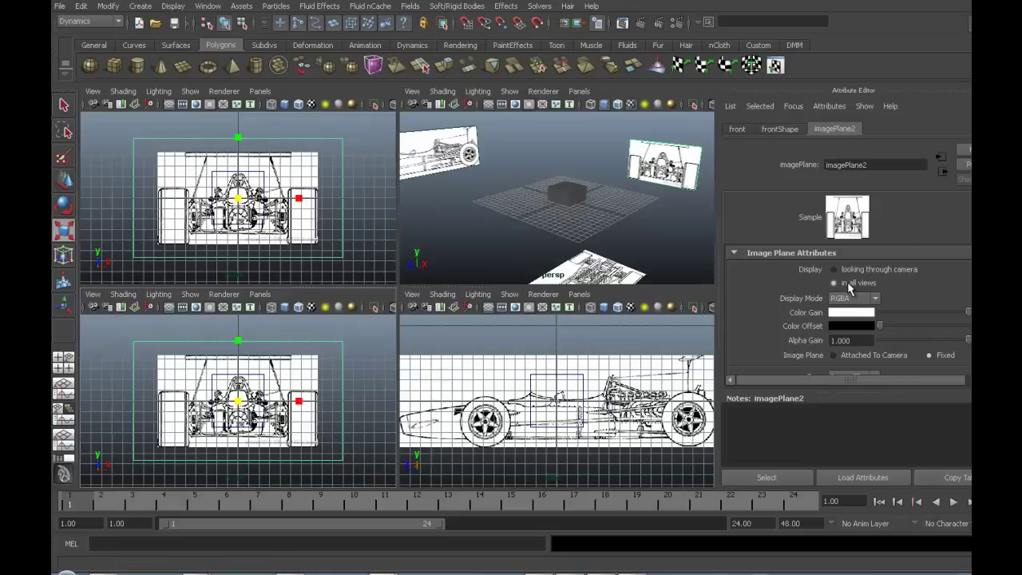
click(175, 323)
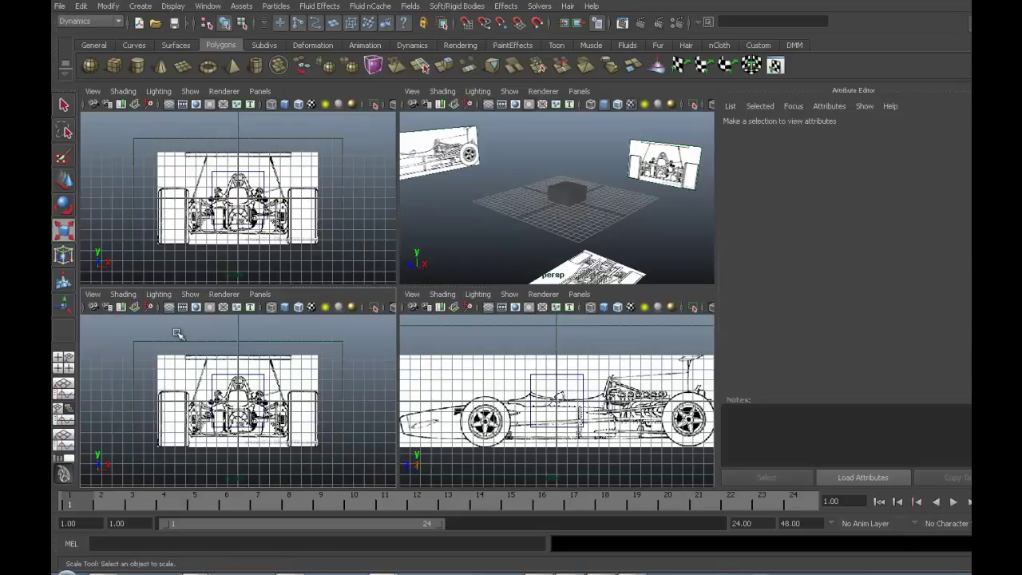
Set the front, top and side image planes to display 'looking through camera'.
click(94, 310)
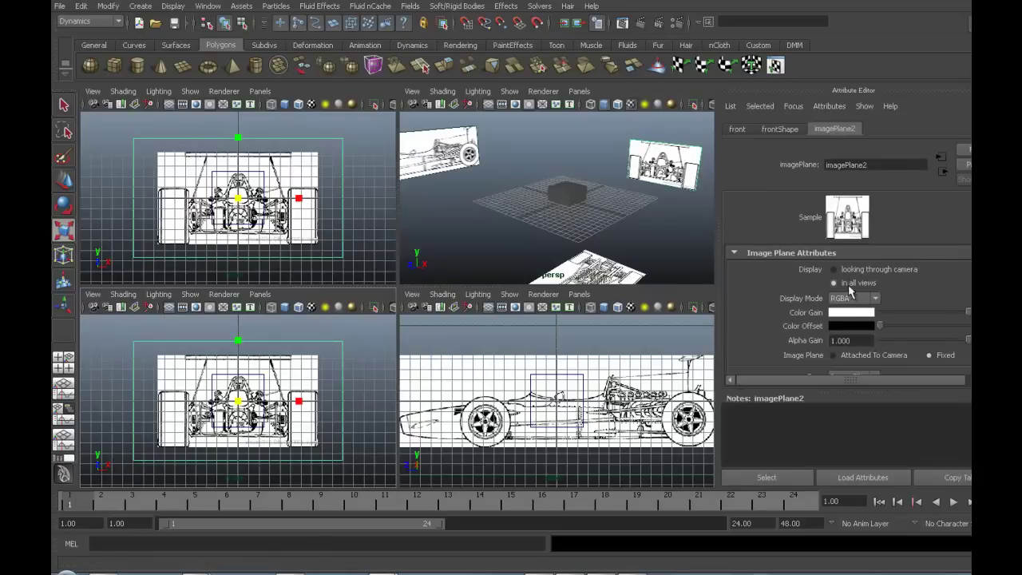
click(847, 274)
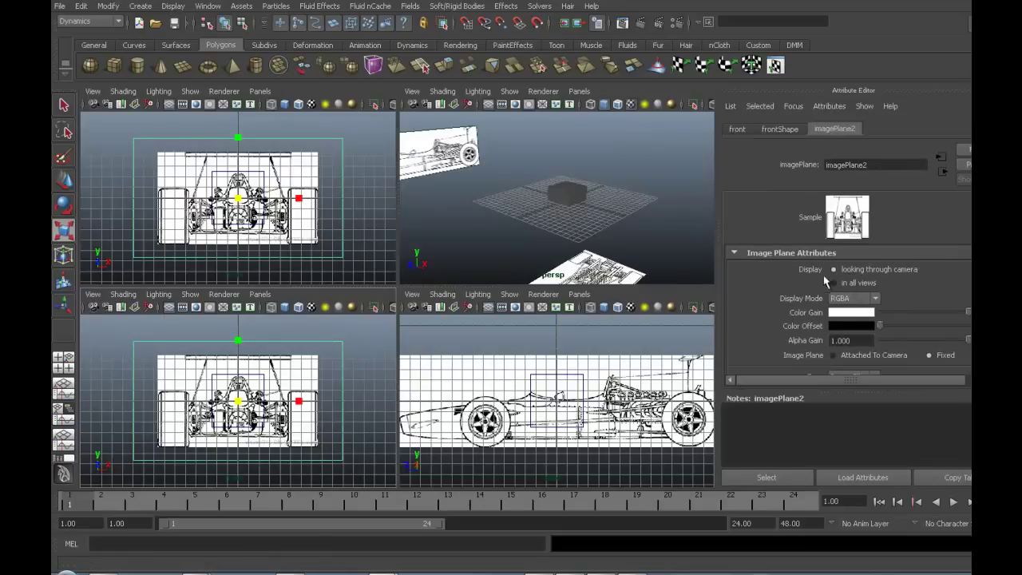
click(621, 263)
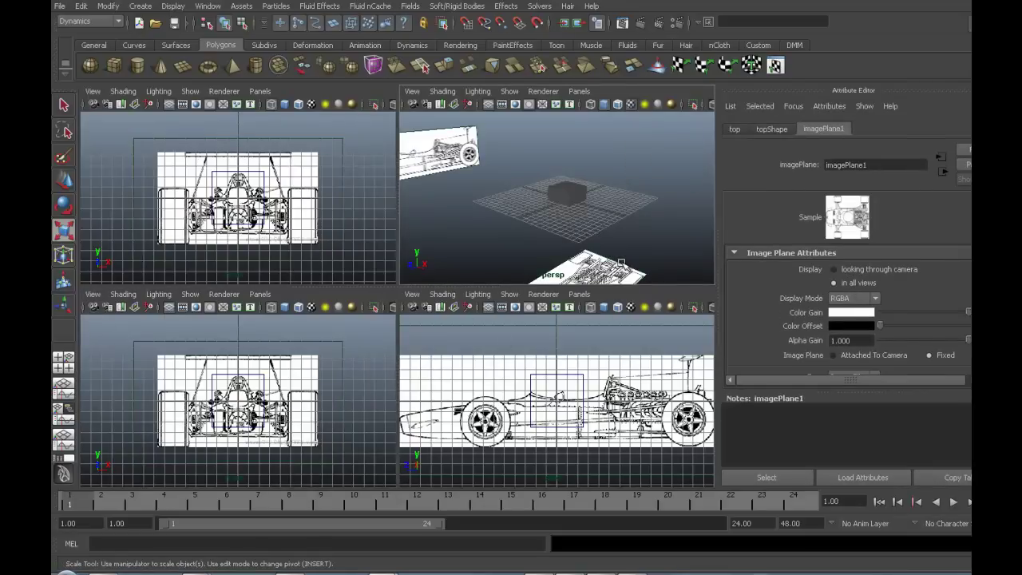
click(844, 269)
click(461, 174)
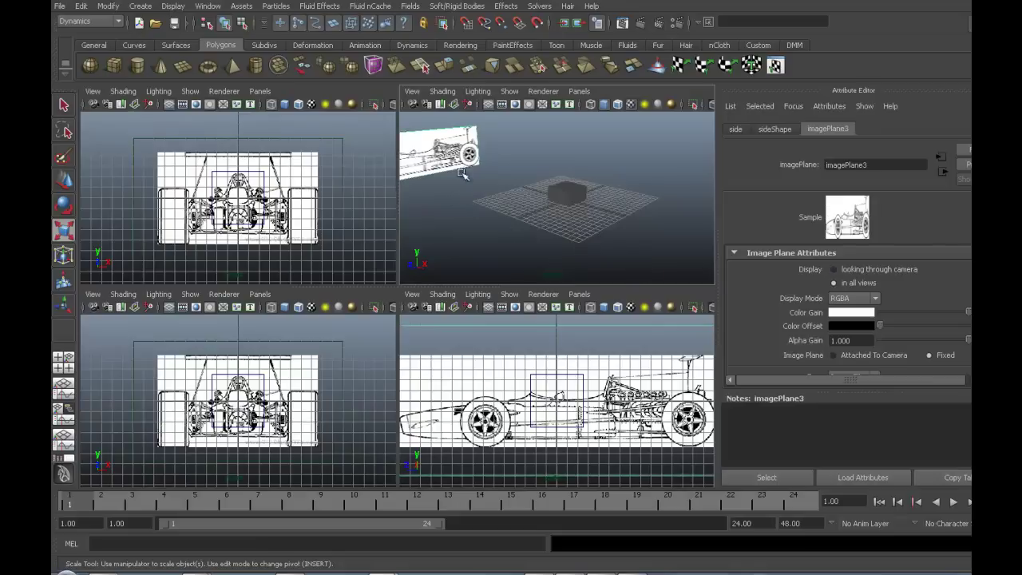
click(851, 270)
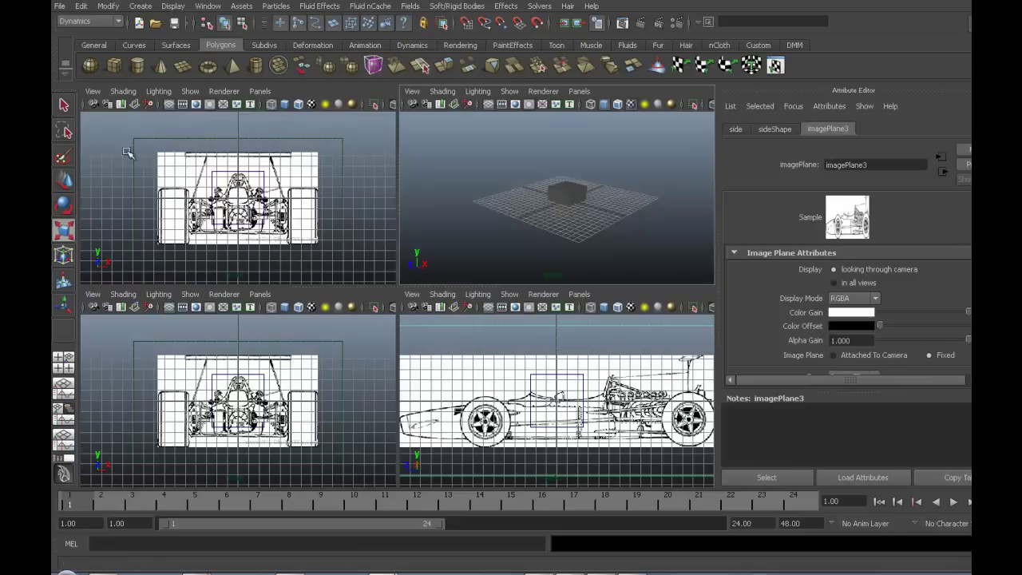
Reselect the front image plane from the lower-left front view.
click(313, 158)
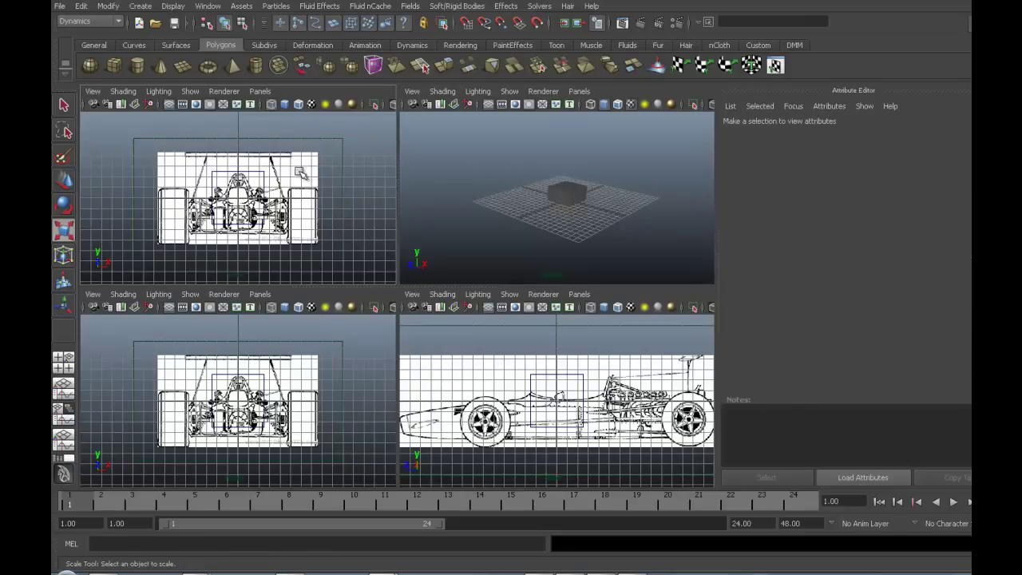
drag(317, 157, 293, 185)
click(347, 322)
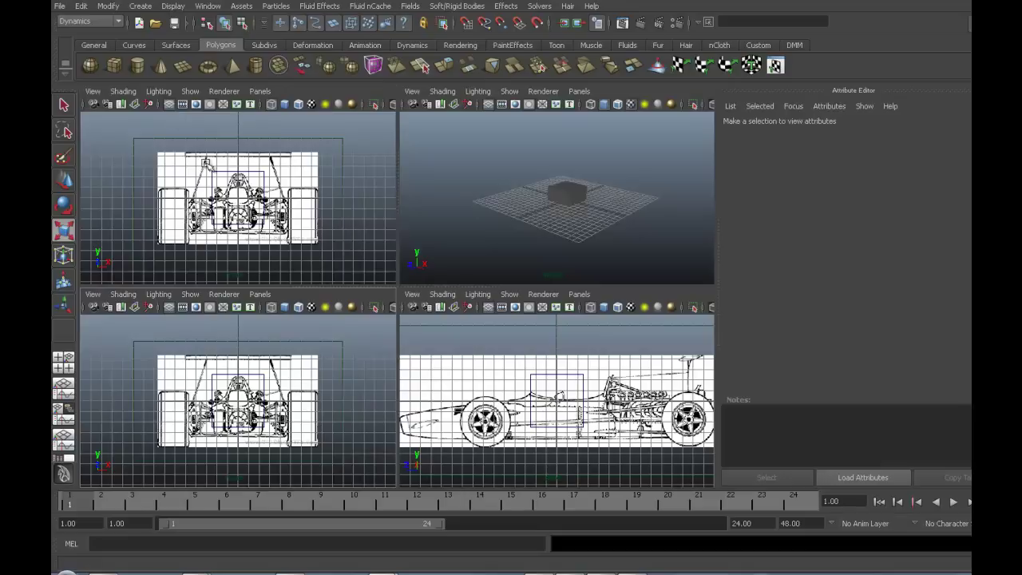
click(94, 106)
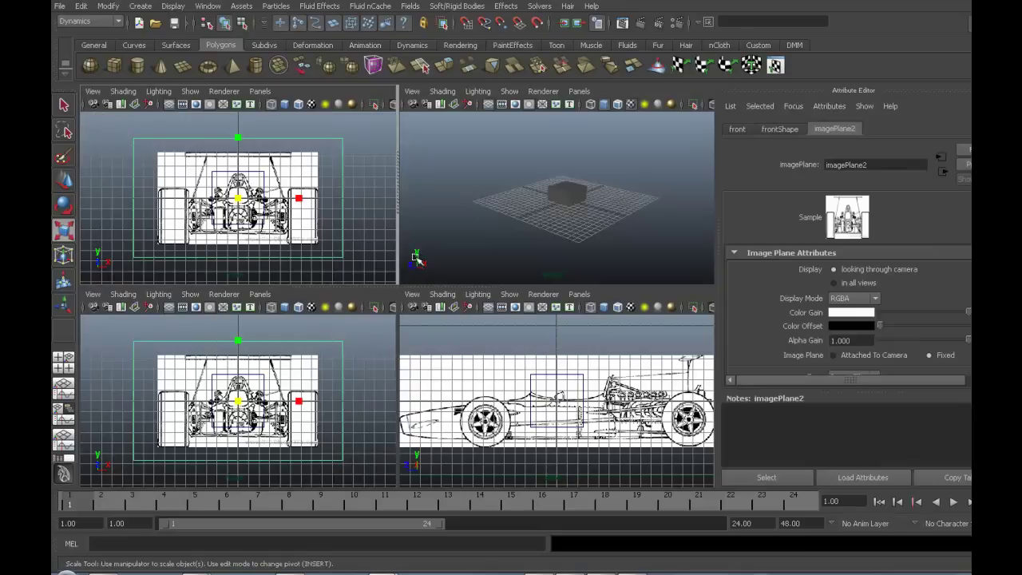
Lower imagePlane2's Alpha Gain to 0.267 and show the cube shaded in the front view.
drag(966, 343, 940, 343)
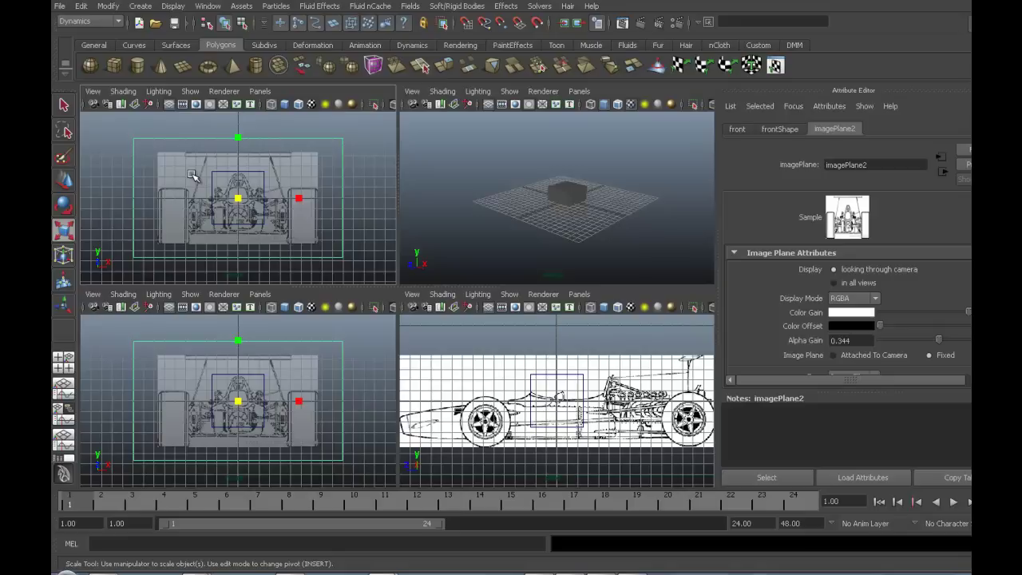
key(5)
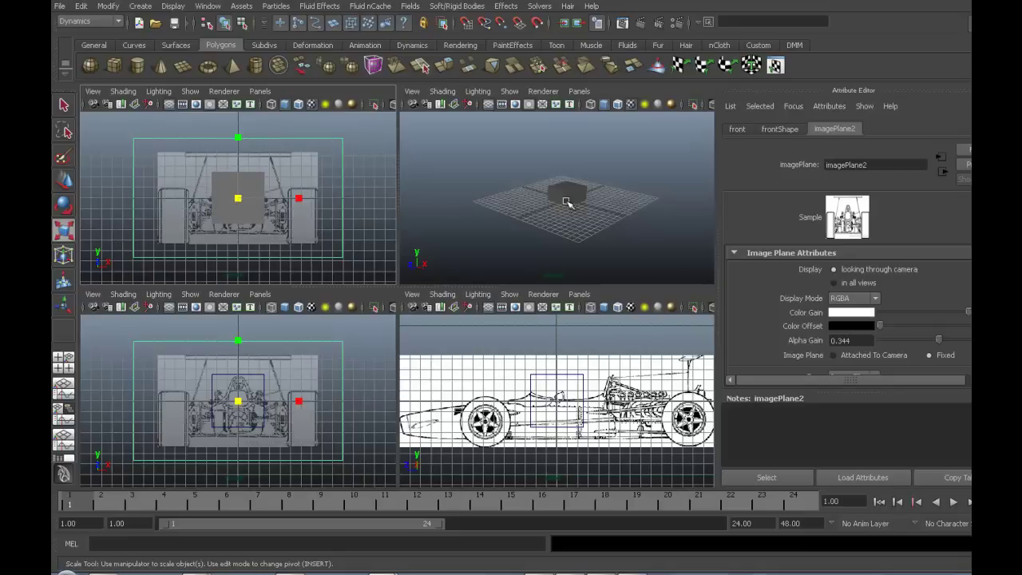
click(239, 194)
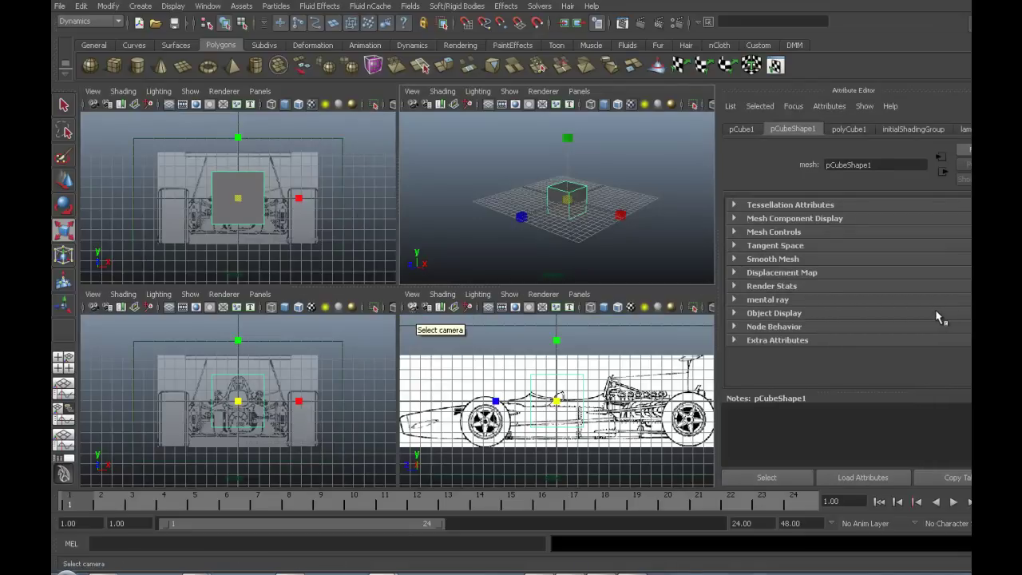
click(556, 351)
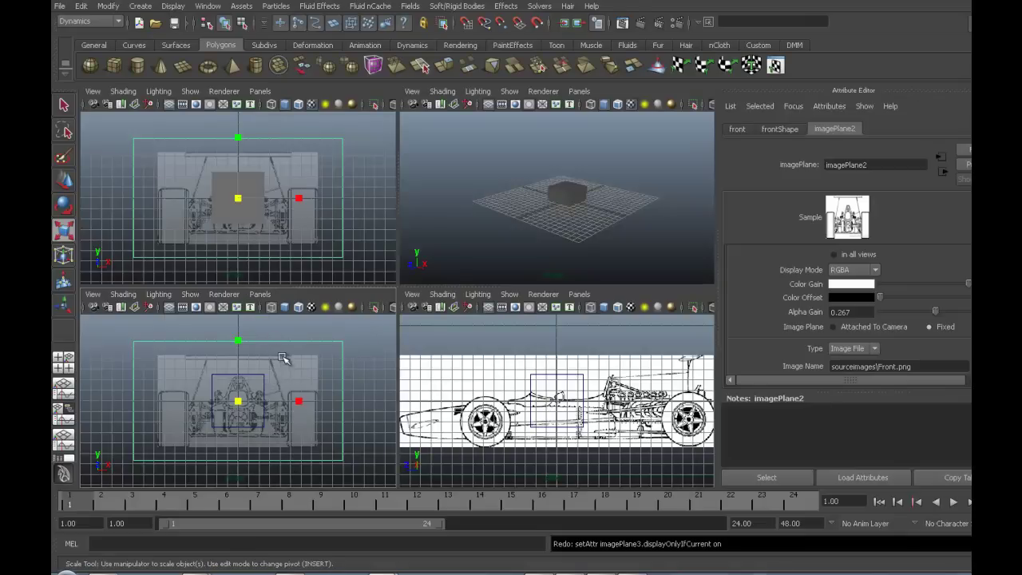
click(259, 296)
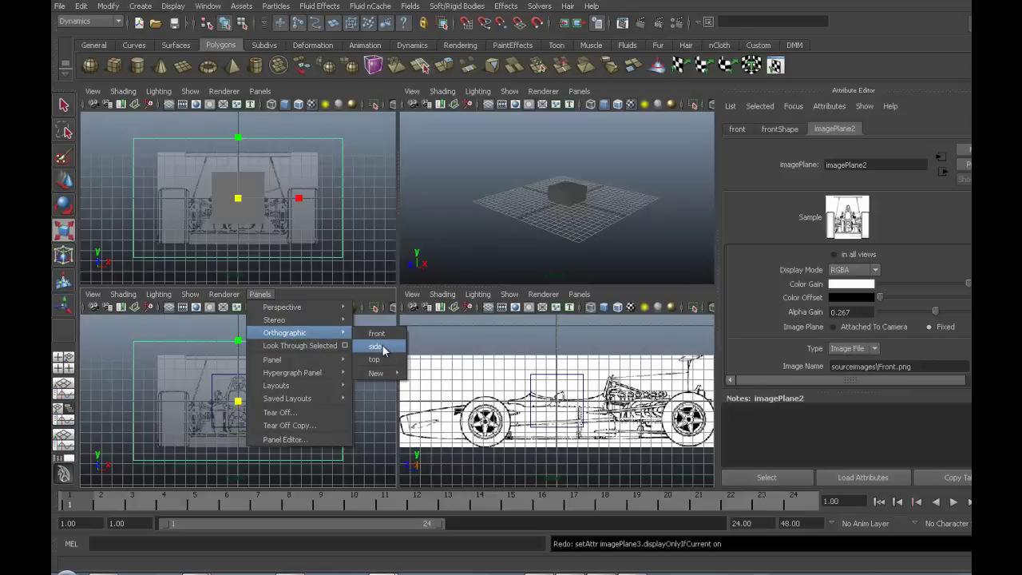
Switch the upper-left panel to the top camera and fade imagePlane1 to 0.237 Alpha Gain.
click(263, 92)
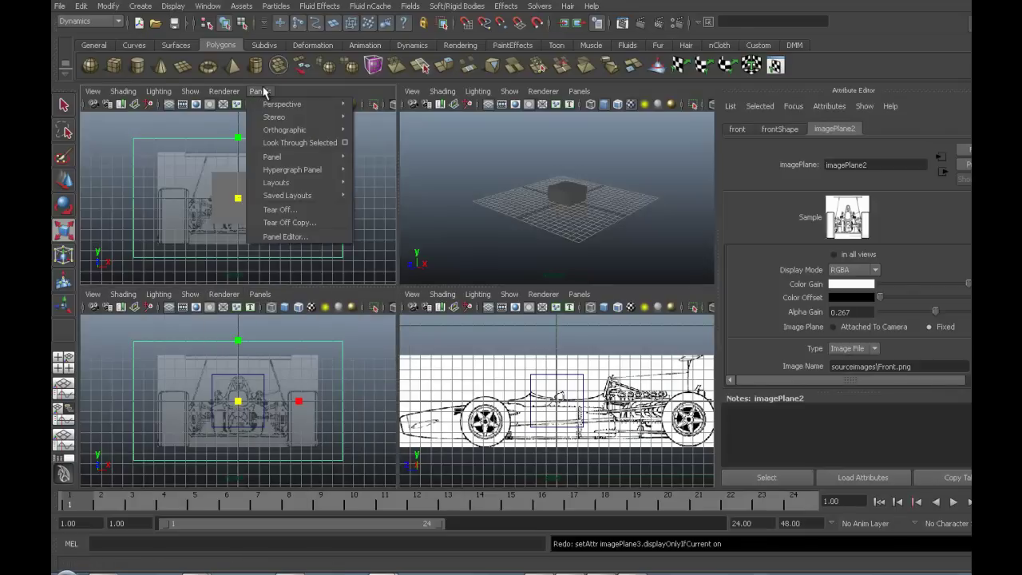
mouse_move(284, 130)
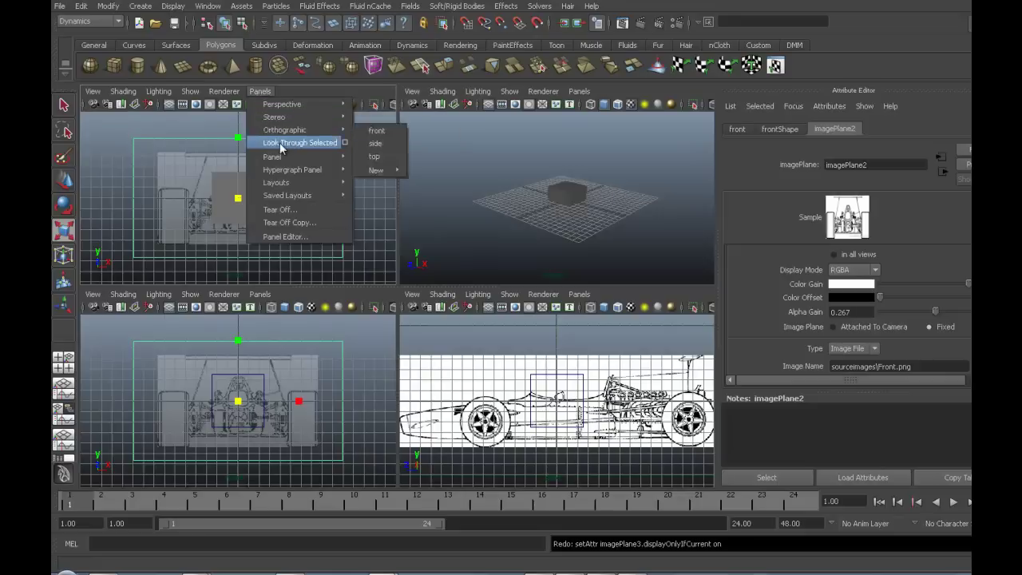
click(376, 156)
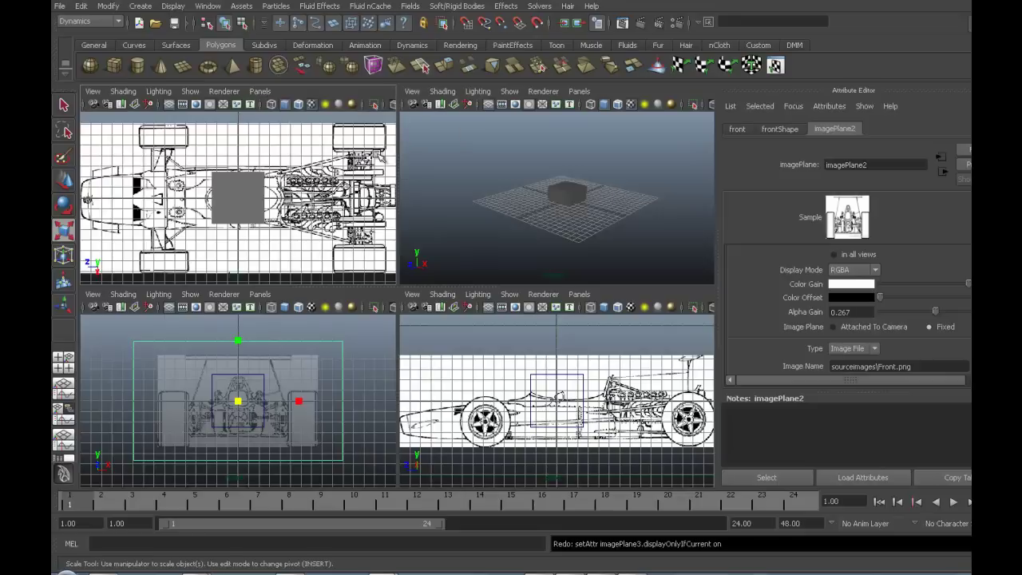
click(316, 120)
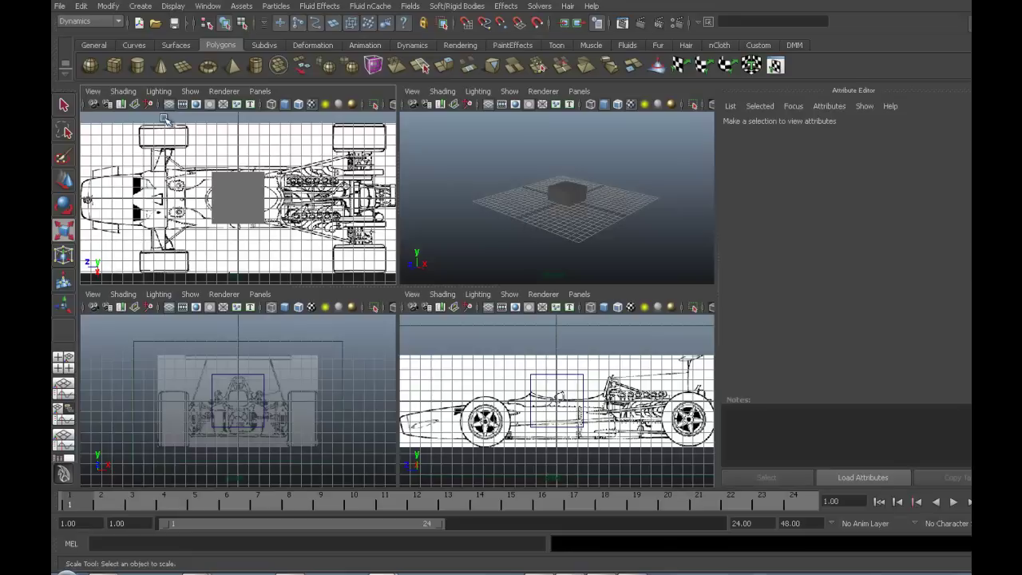
click(98, 120)
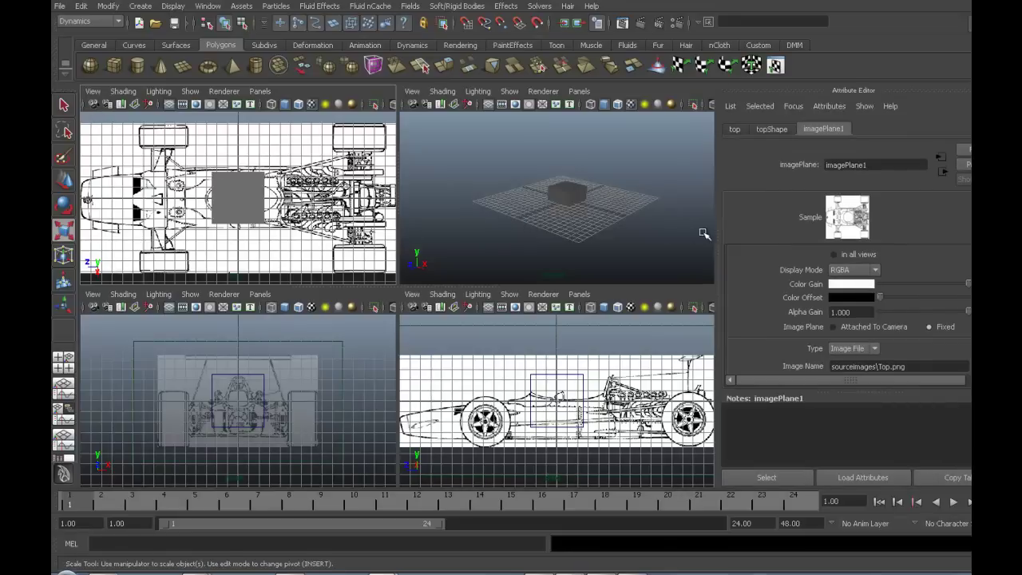
drag(968, 313, 933, 314)
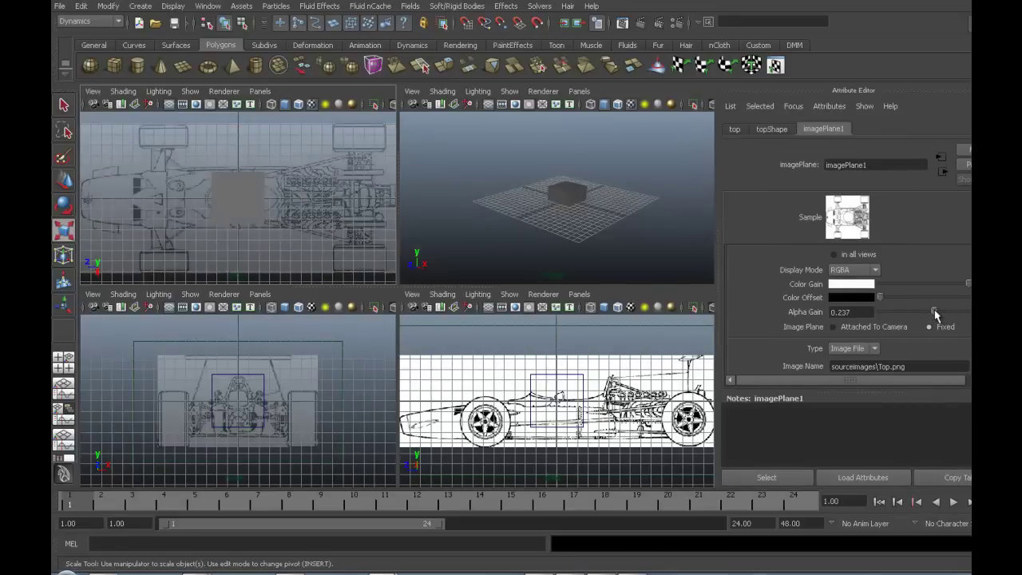
click(251, 192)
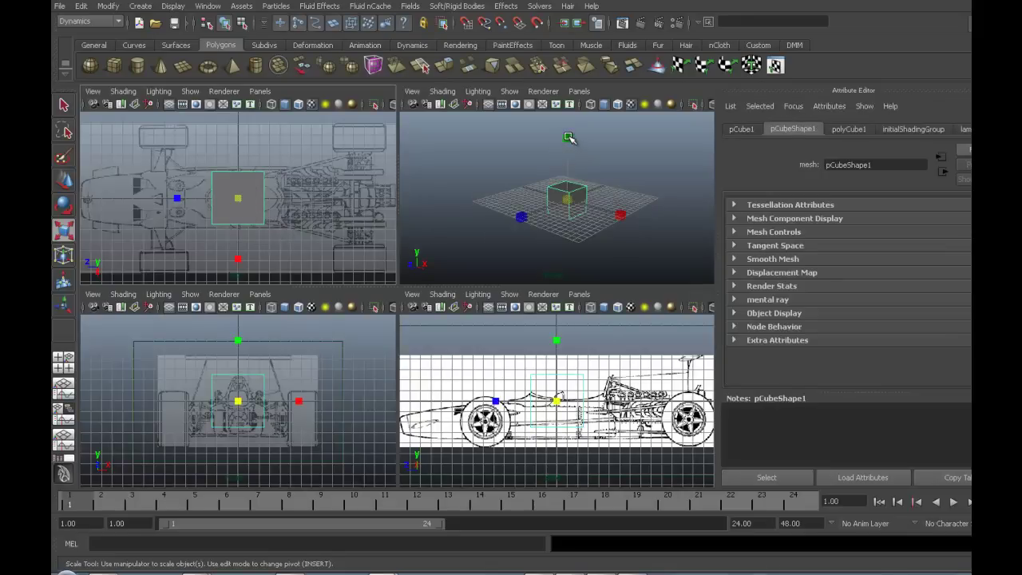
Stretch pCube1 taller and wider to about 12.054 × 9.649 × 5.014, shaded in side and front views.
mouse_move(567, 137)
mouse_down()
mouse_move(576, 53)
mouse_move(573, 165)
mouse_move(575, 120)
mouse_up()
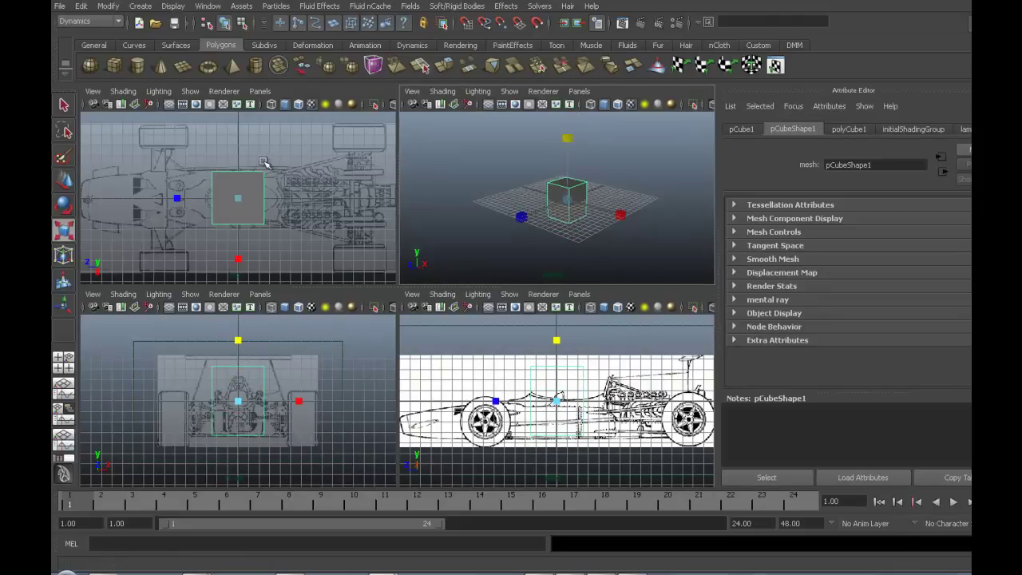
drag(568, 137, 570, 122)
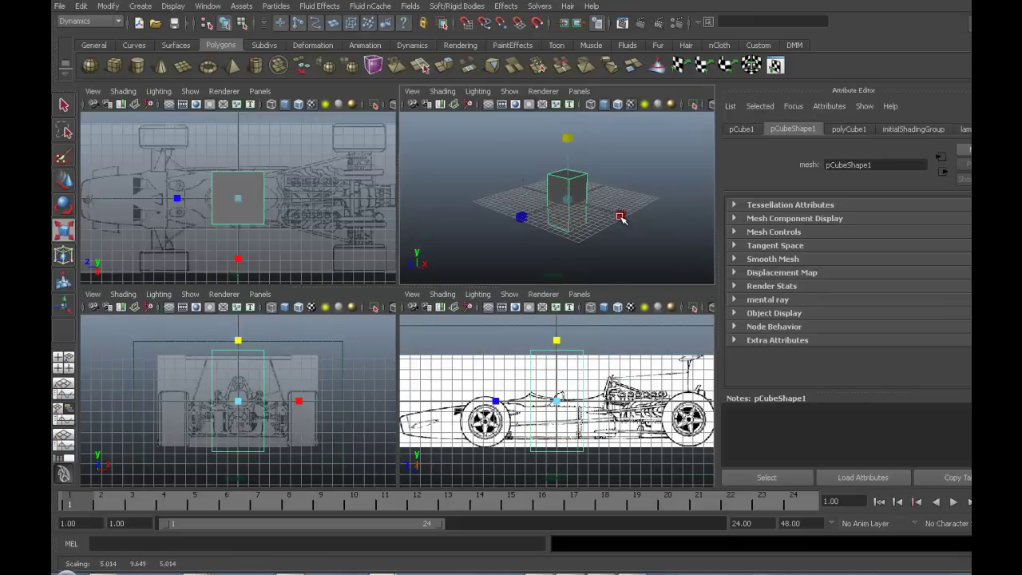
mouse_move(621, 218)
mouse_down()
mouse_move(677, 236)
mouse_move(669, 240)
mouse_up()
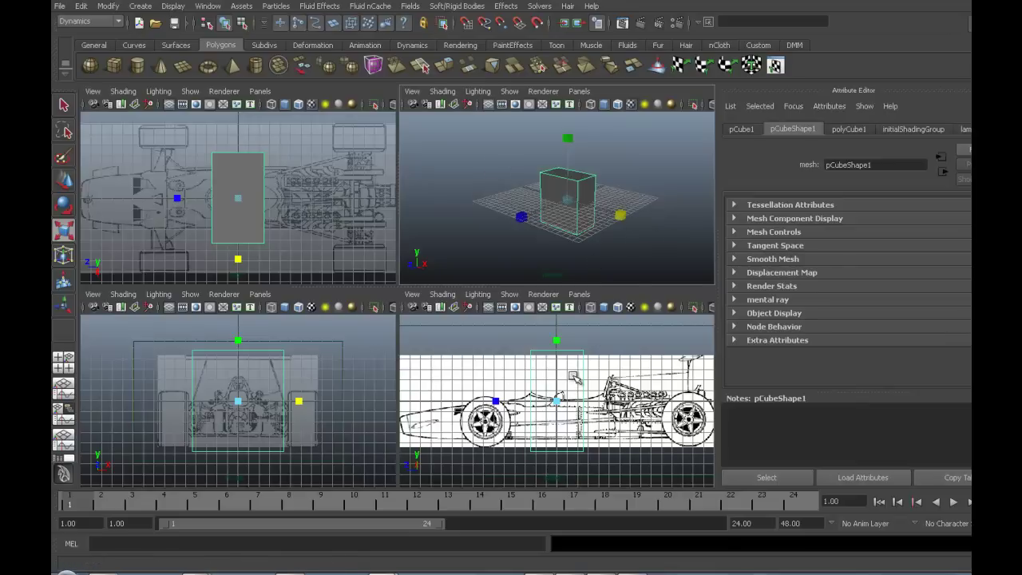
key(5)
key(5)
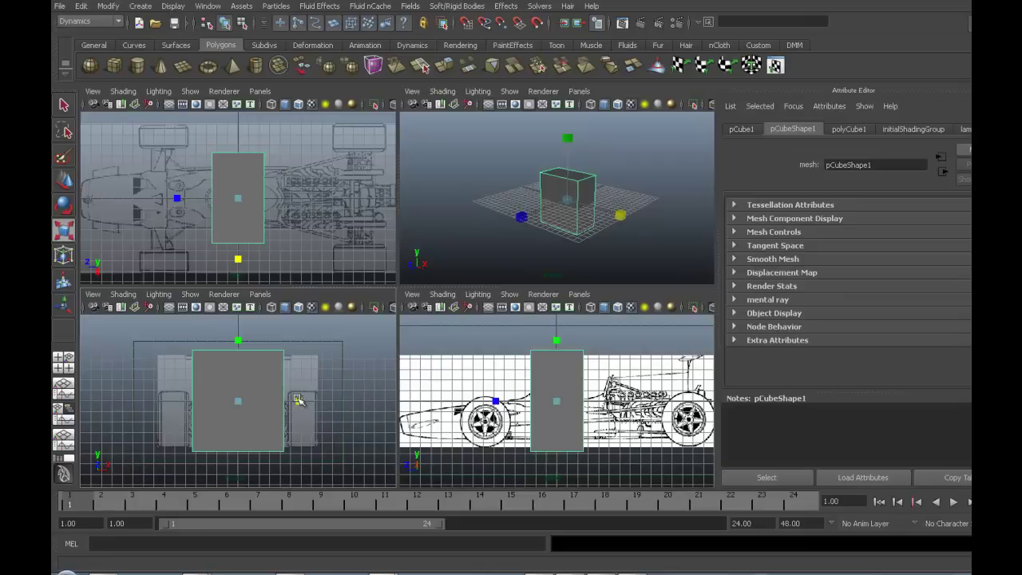
mouse_move(620, 216)
mouse_down()
mouse_move(662, 224)
mouse_move(646, 224)
mouse_up()
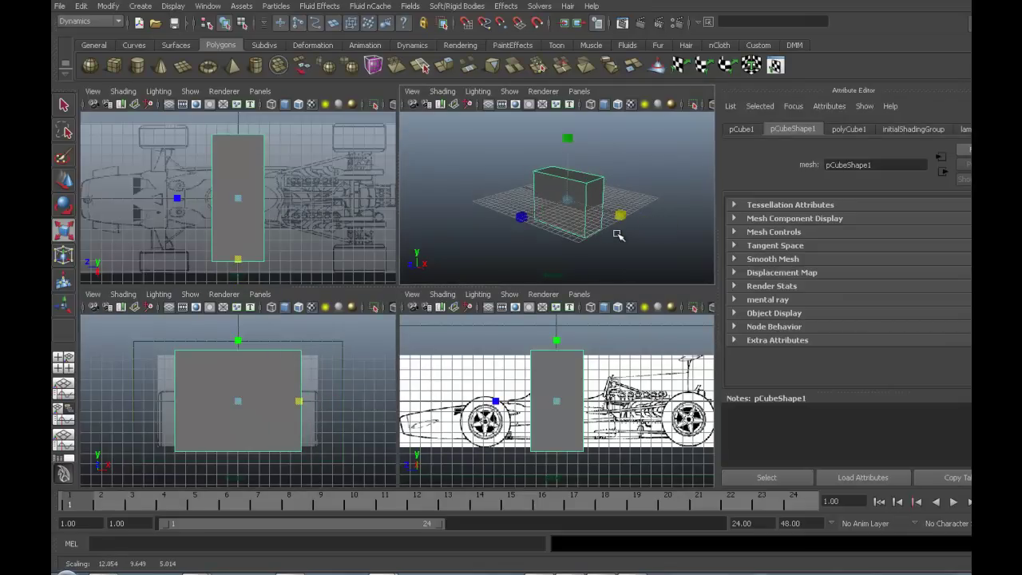
mouse_move(559, 220)
alt+mouse_down()
mouse_move(573, 220)
mouse_move(515, 214)
mouse_move(495, 197)
mouse_move(525, 205)
alt+mouse_up()
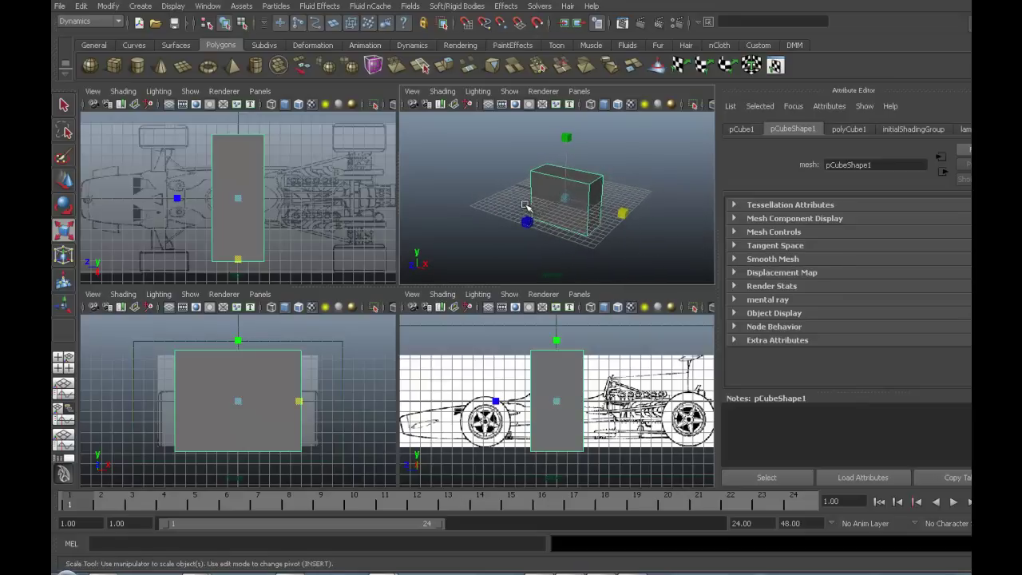